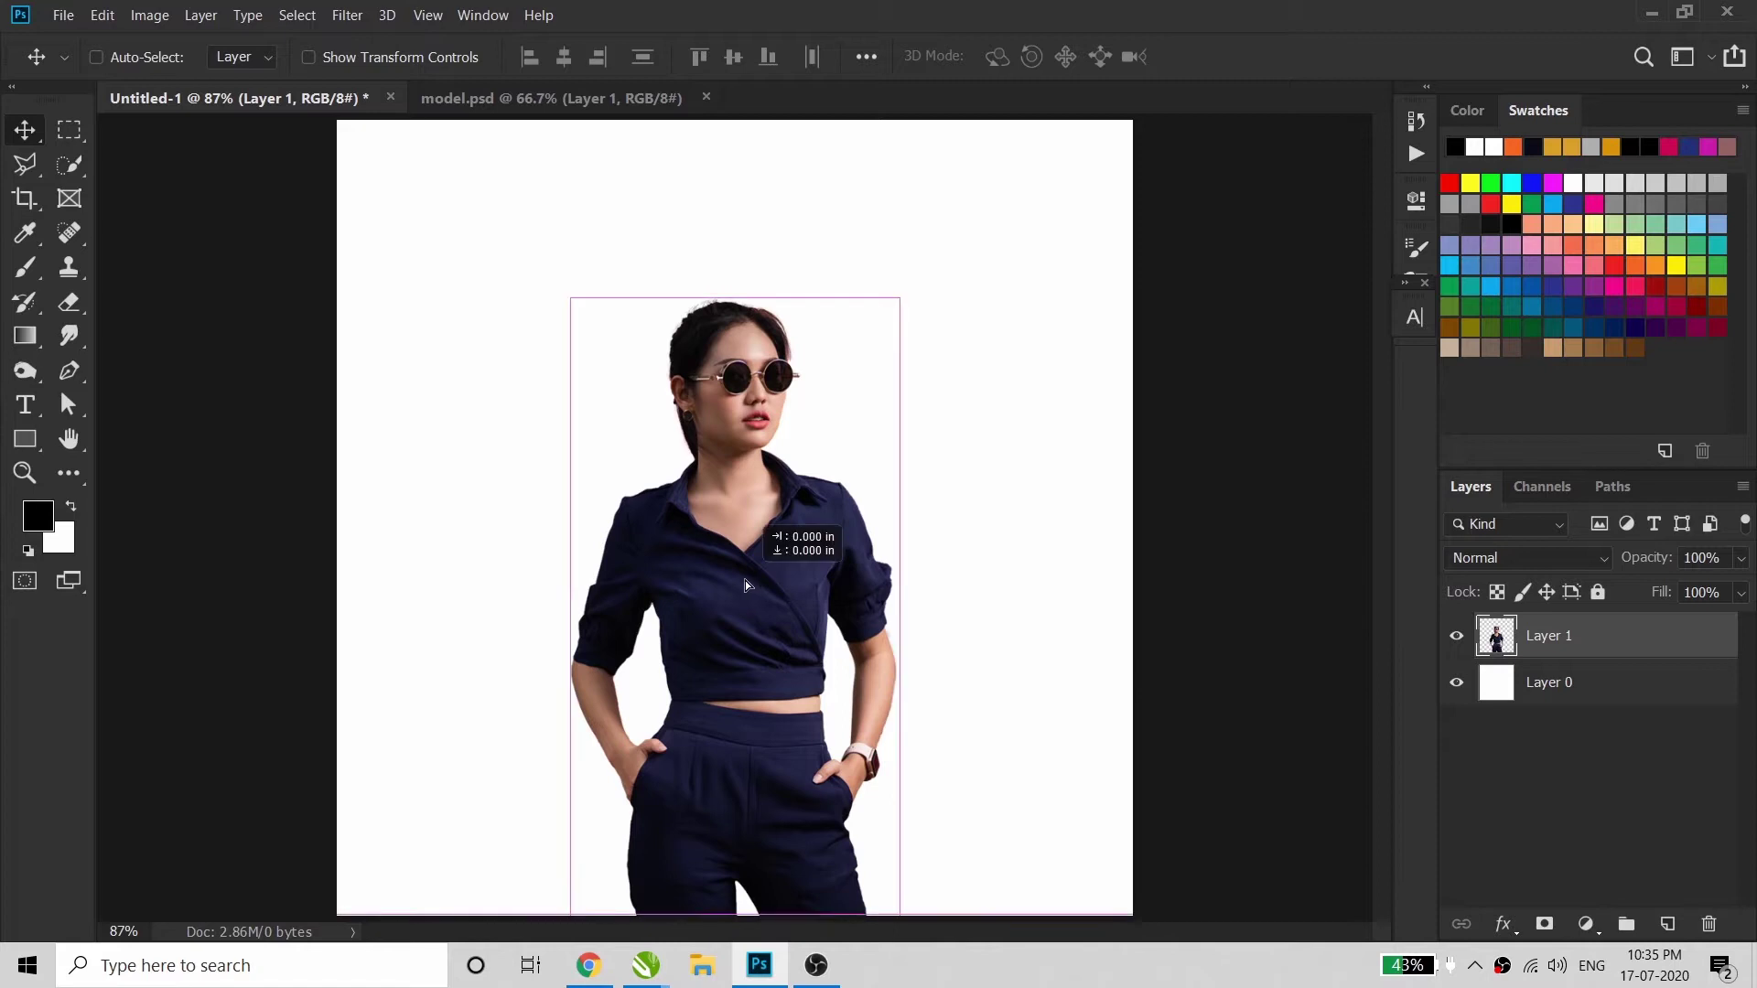
# Add a Gradient Overlay layer style to the white background layer, Layer 0
pyautogui.click(1563, 702)
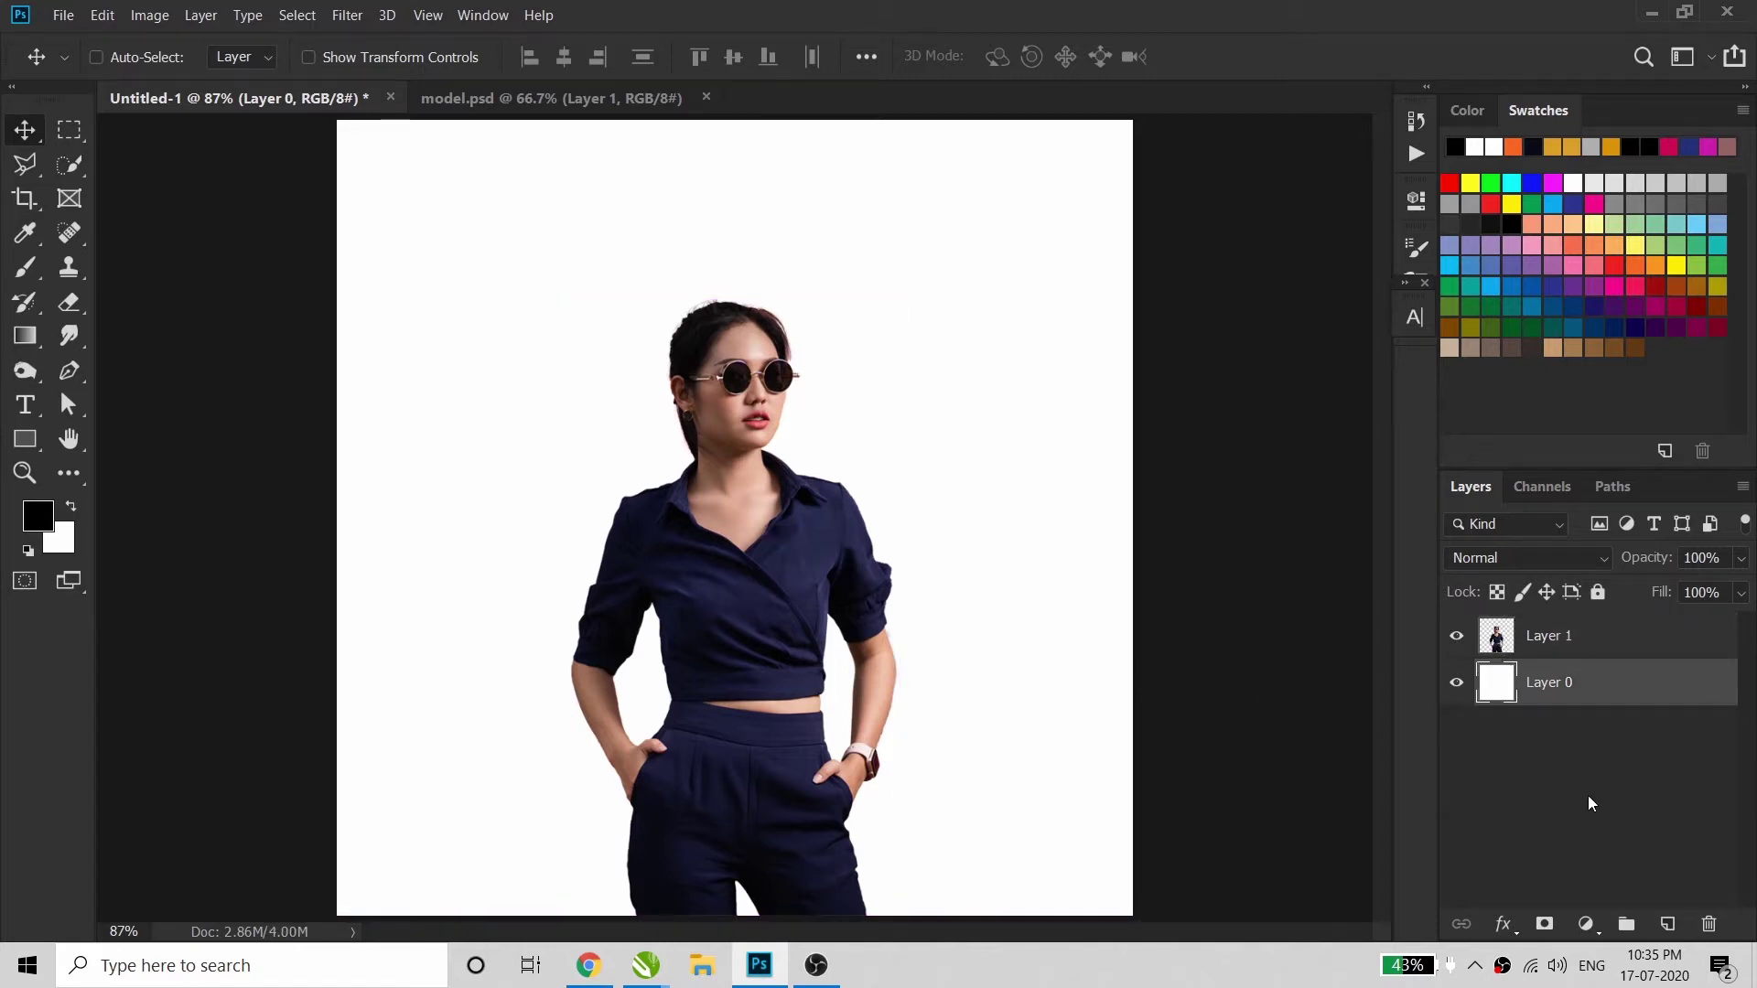
pyautogui.doubleClick(1628, 703)
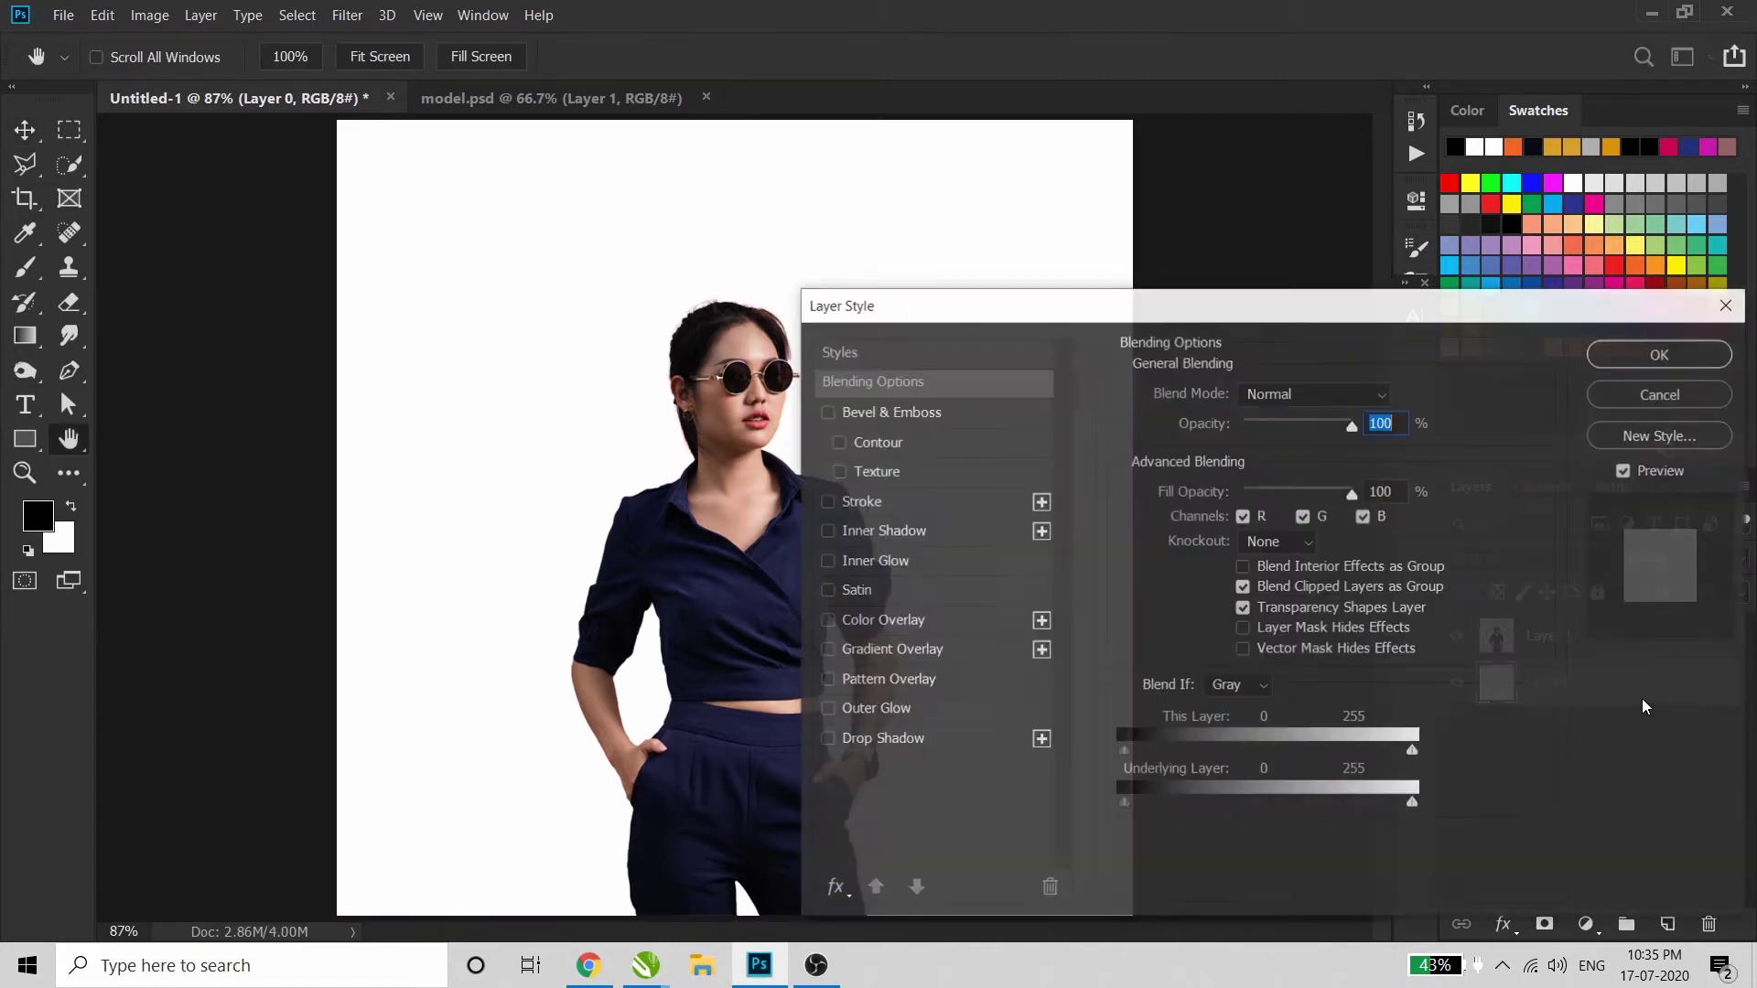
pyautogui.click(908, 656)
pyautogui.moveTo(980, 298); pyautogui.dragTo(1115, 212)
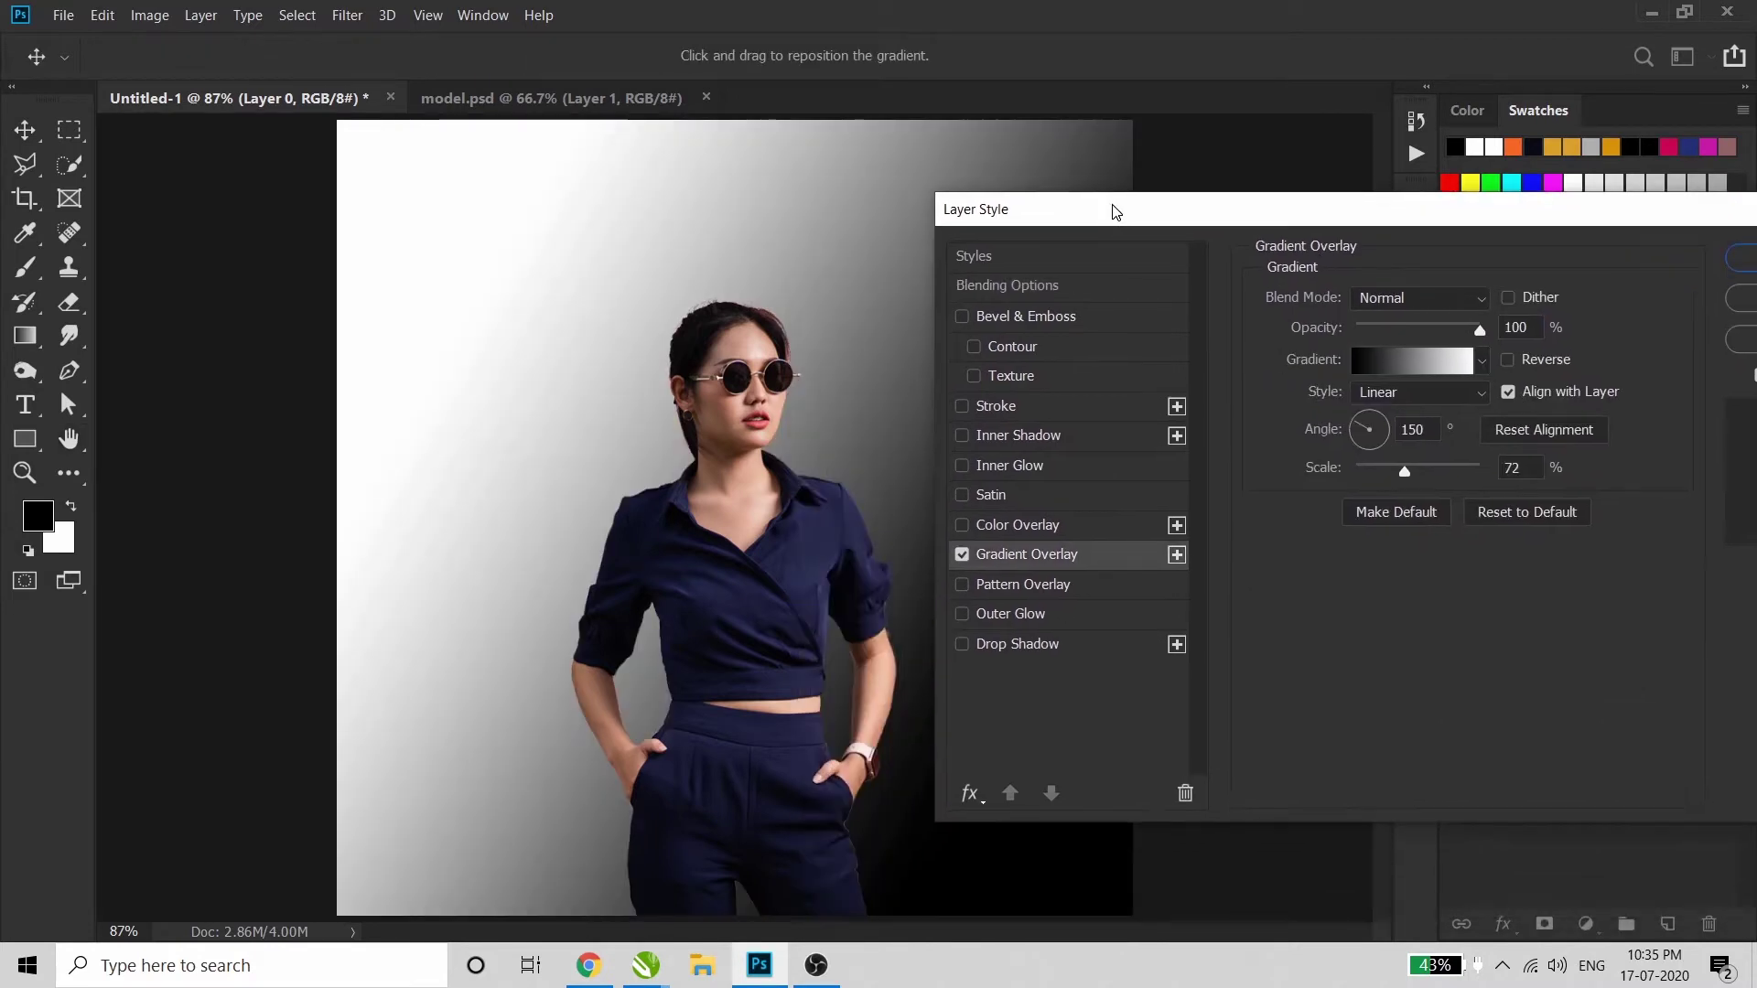
# Set the gradient's black starting stop to the navy of the model's shirt, brightened to a more vivid blue
pyautogui.click(1383, 364)
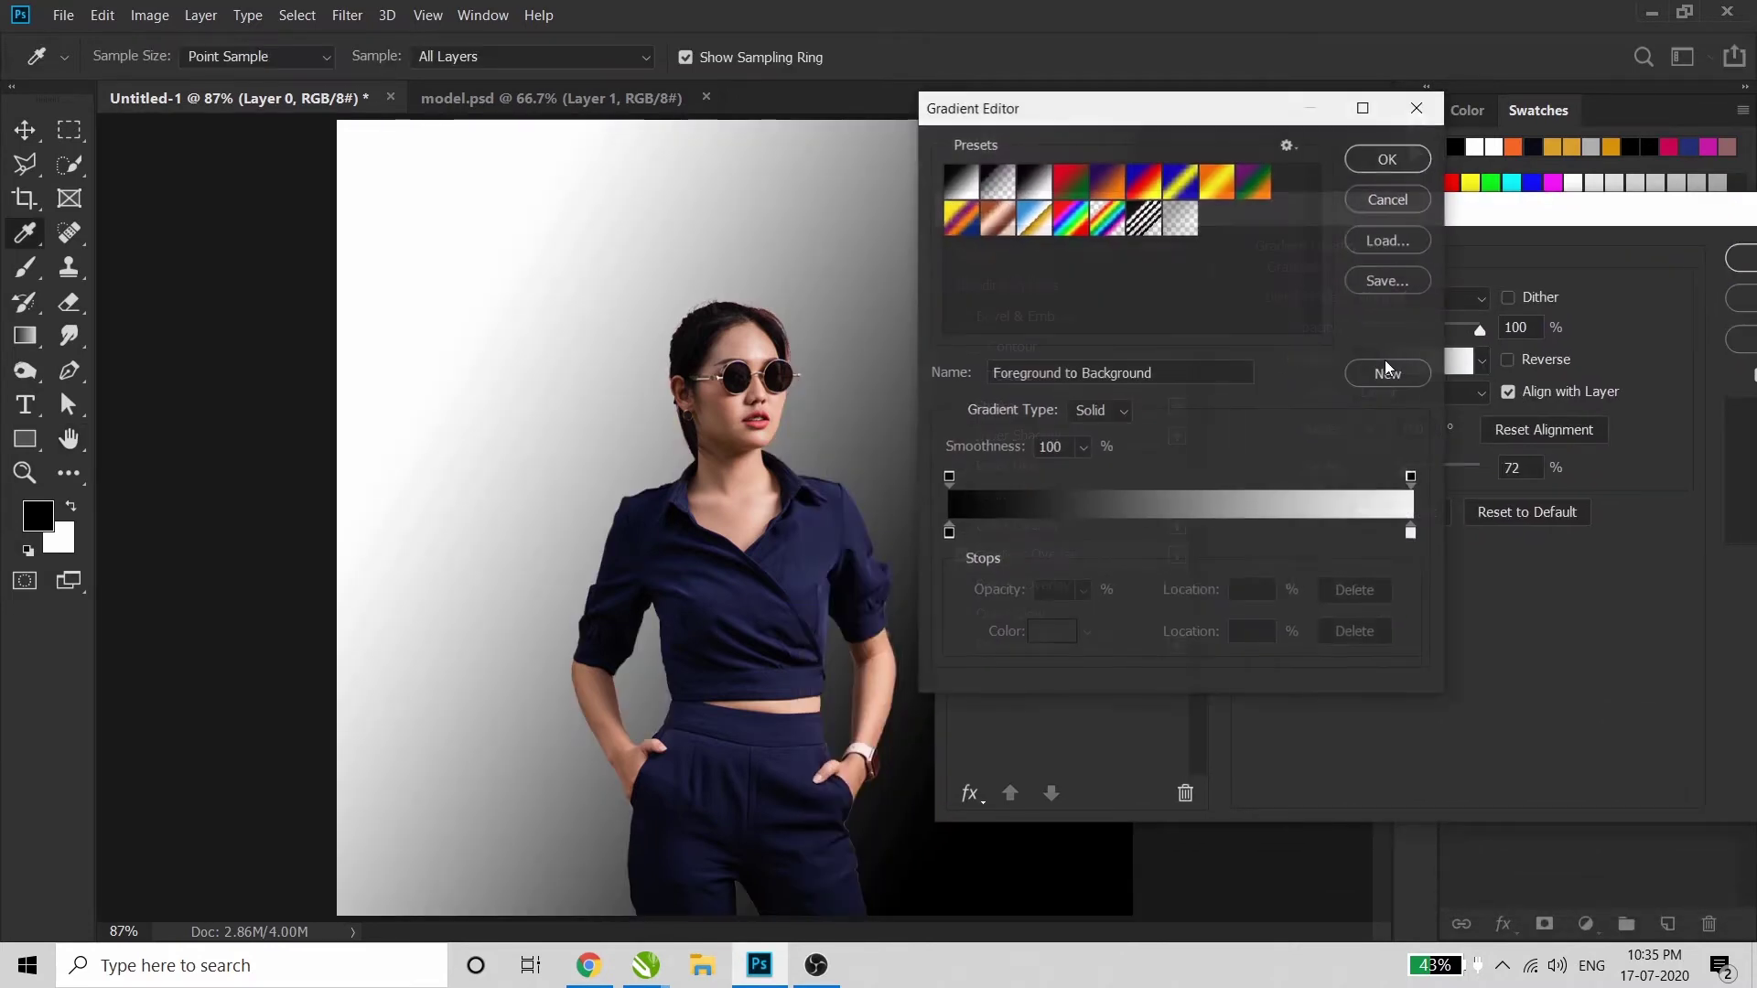
pyautogui.click(948, 534)
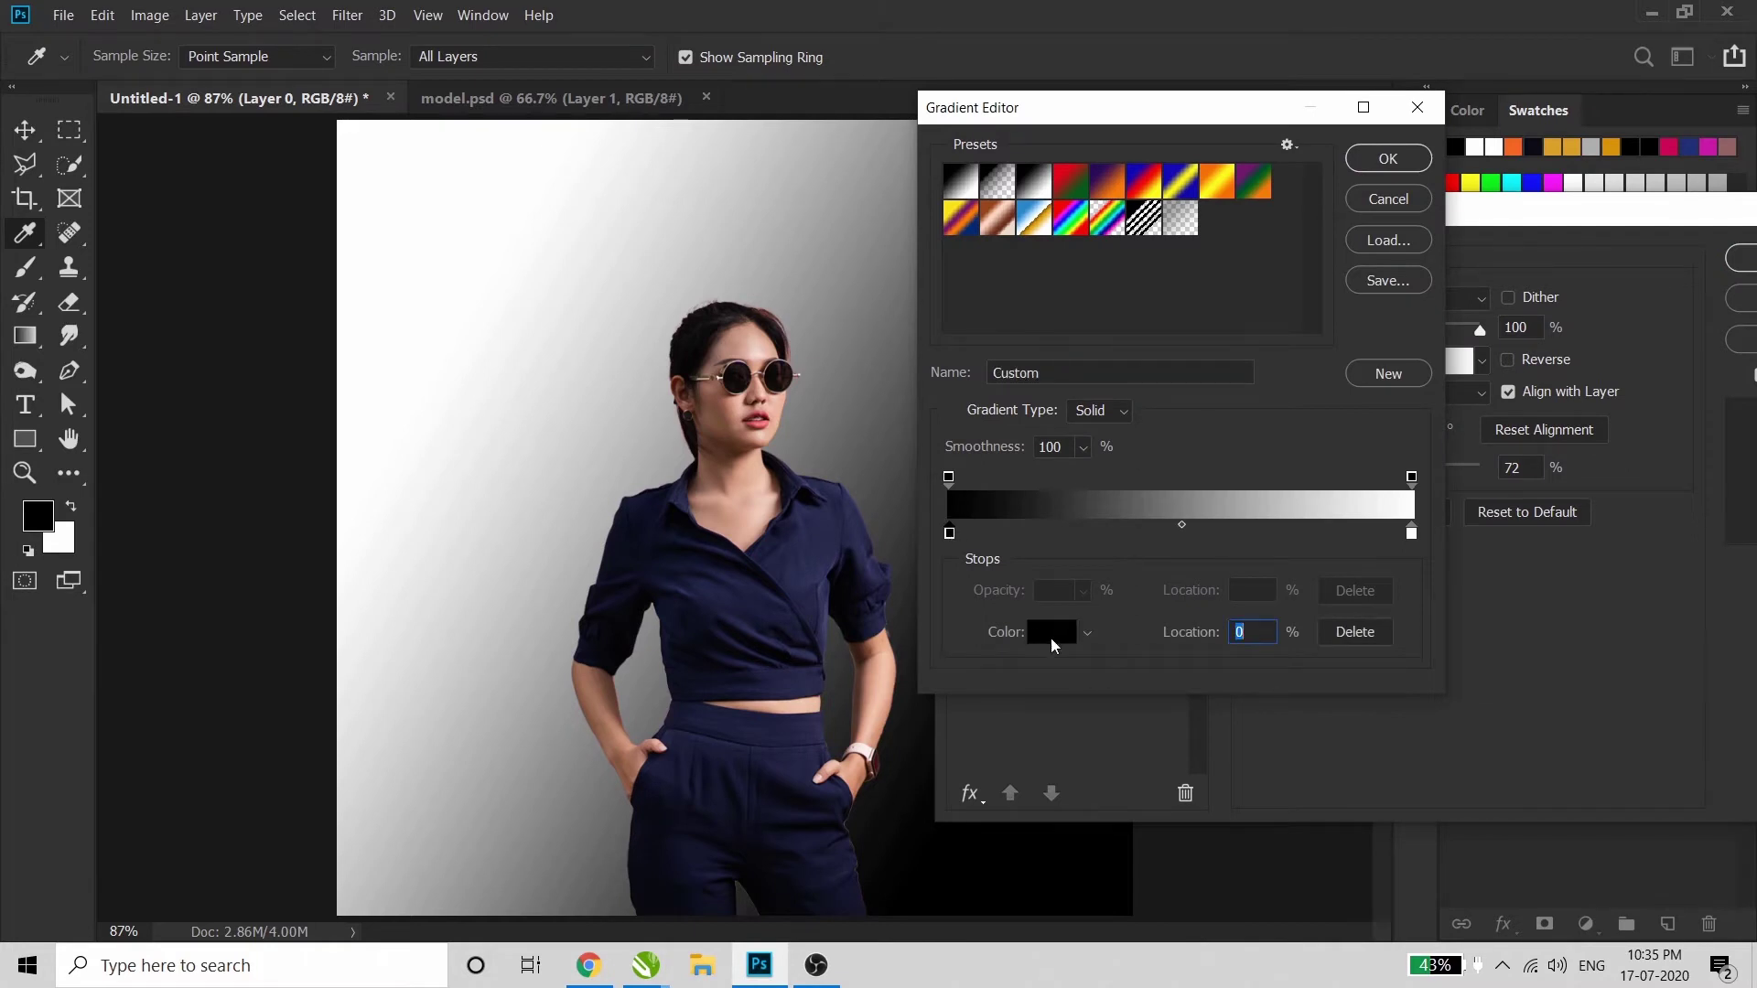
pyautogui.click(1051, 640)
pyautogui.click(819, 537)
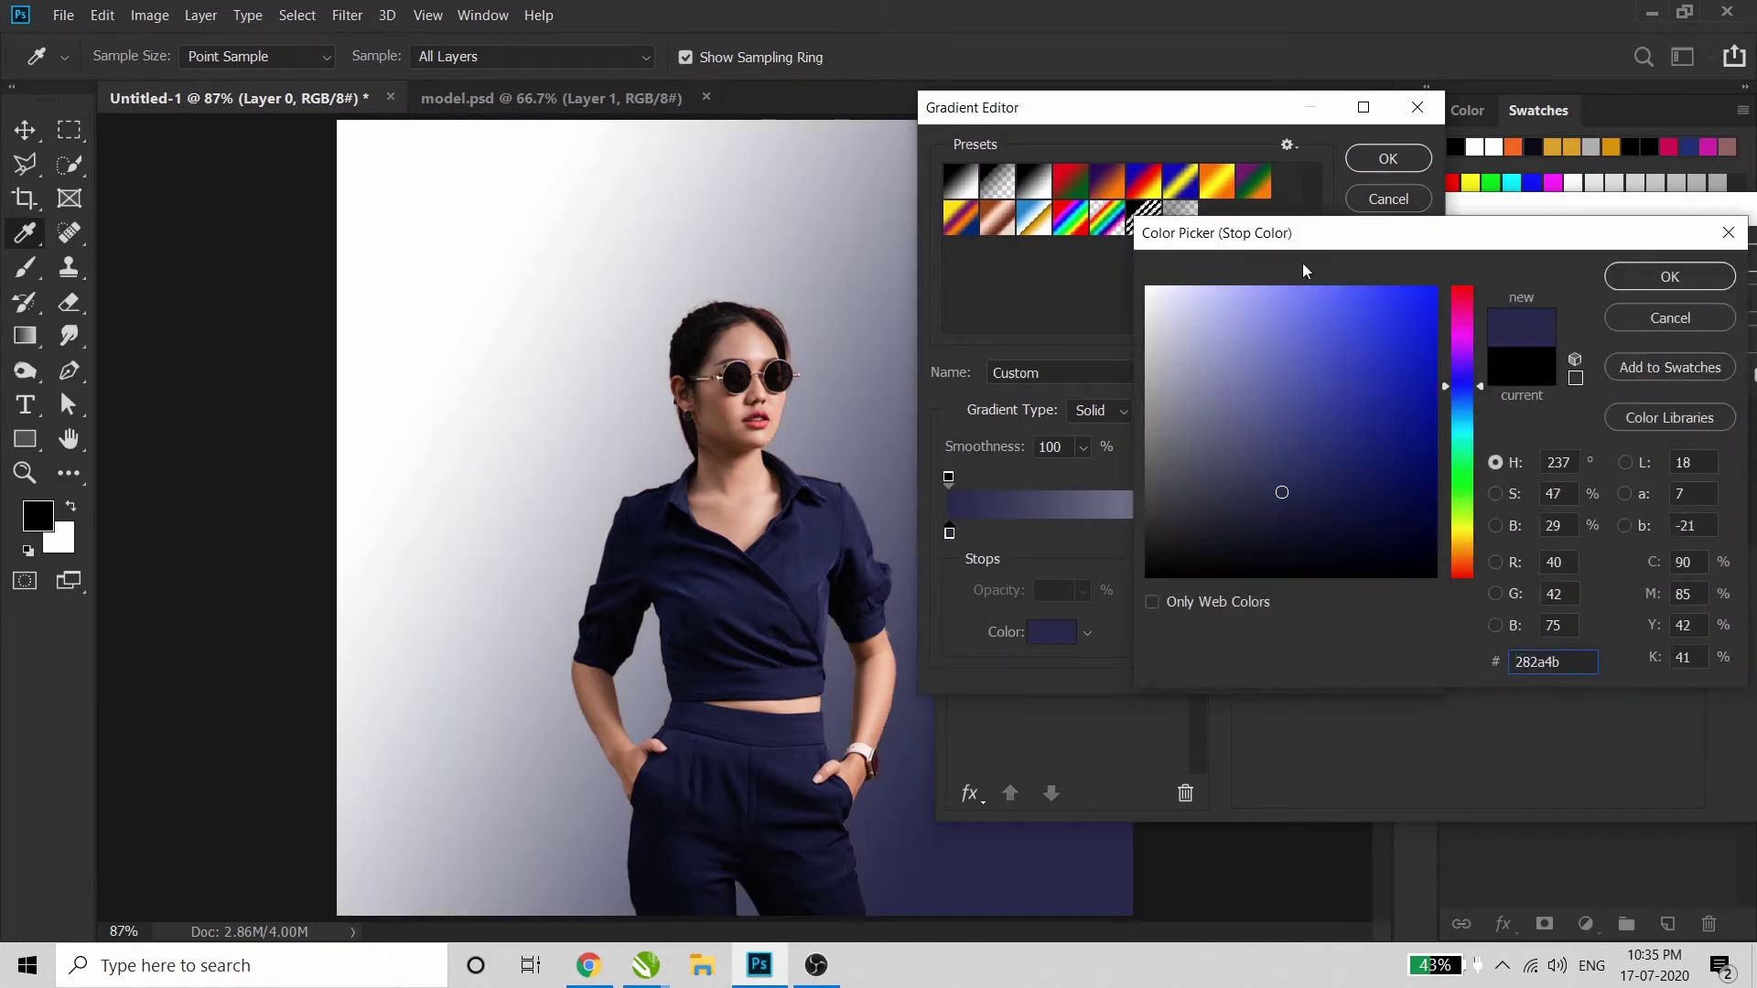
pyautogui.moveTo(1312, 470); pyautogui.dragTo(1341, 396)
pyautogui.click(1636, 277)
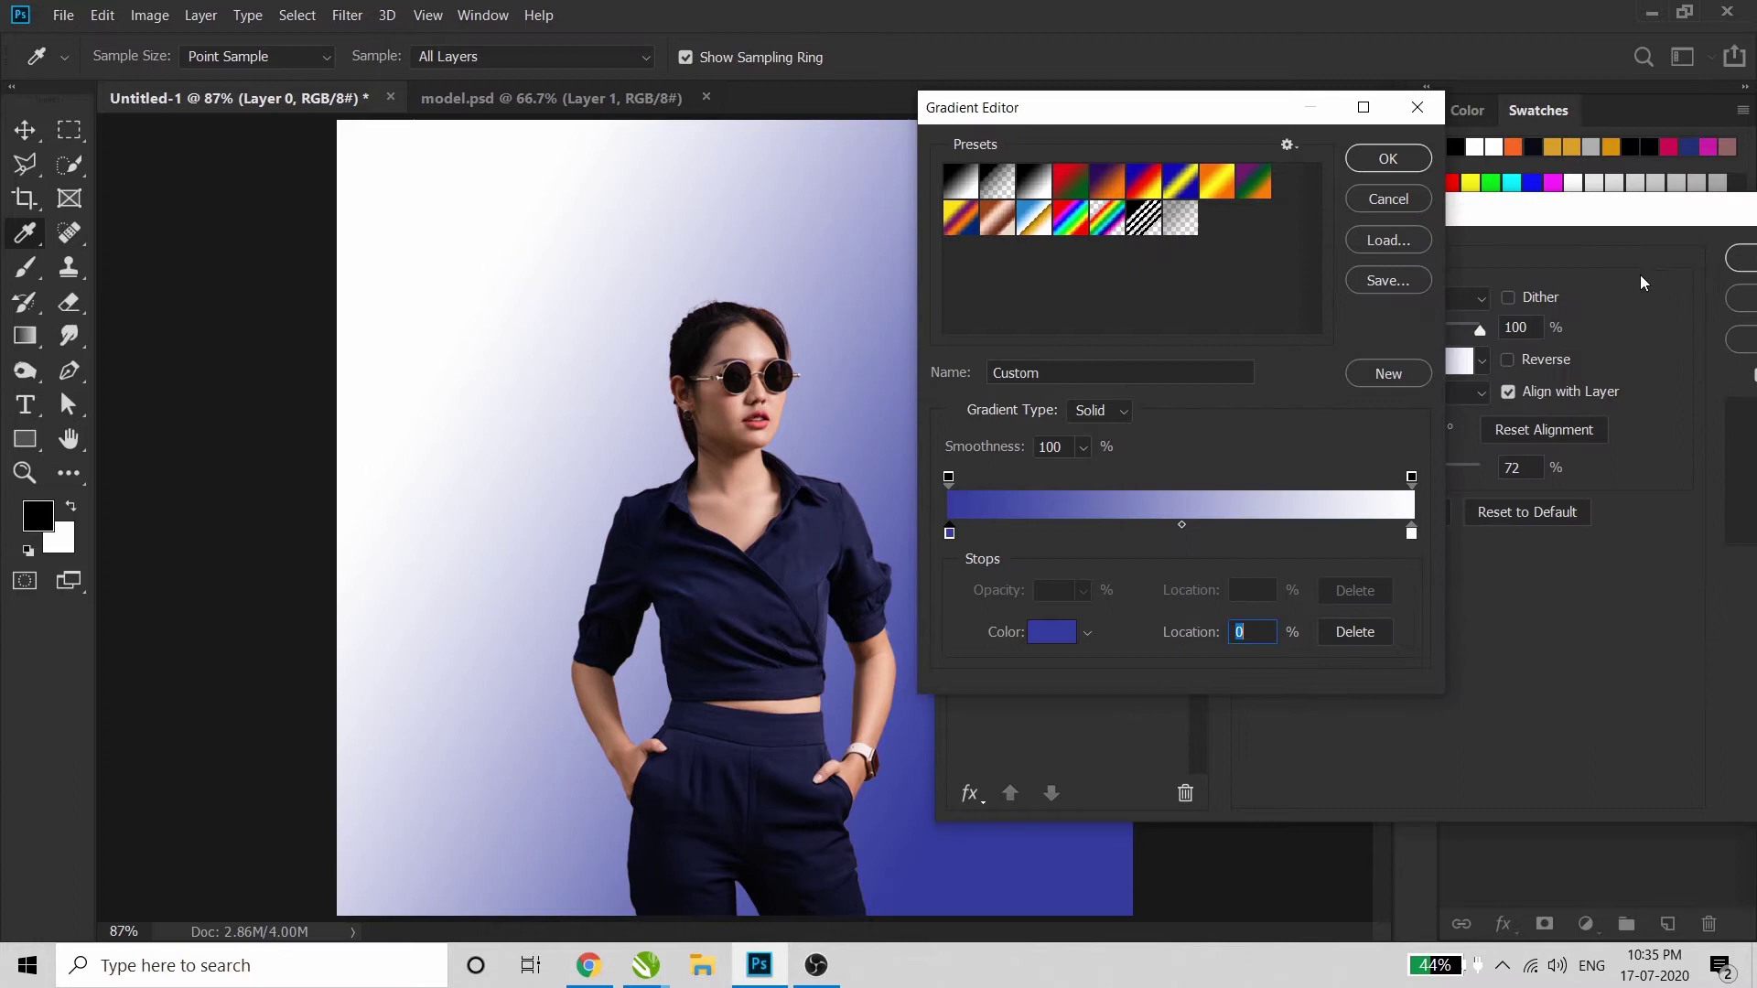
# Set the gradient's white end stop to a light coral red based on the model's lips, and accept the gradient
pyautogui.click(1413, 535)
pyautogui.click(1056, 637)
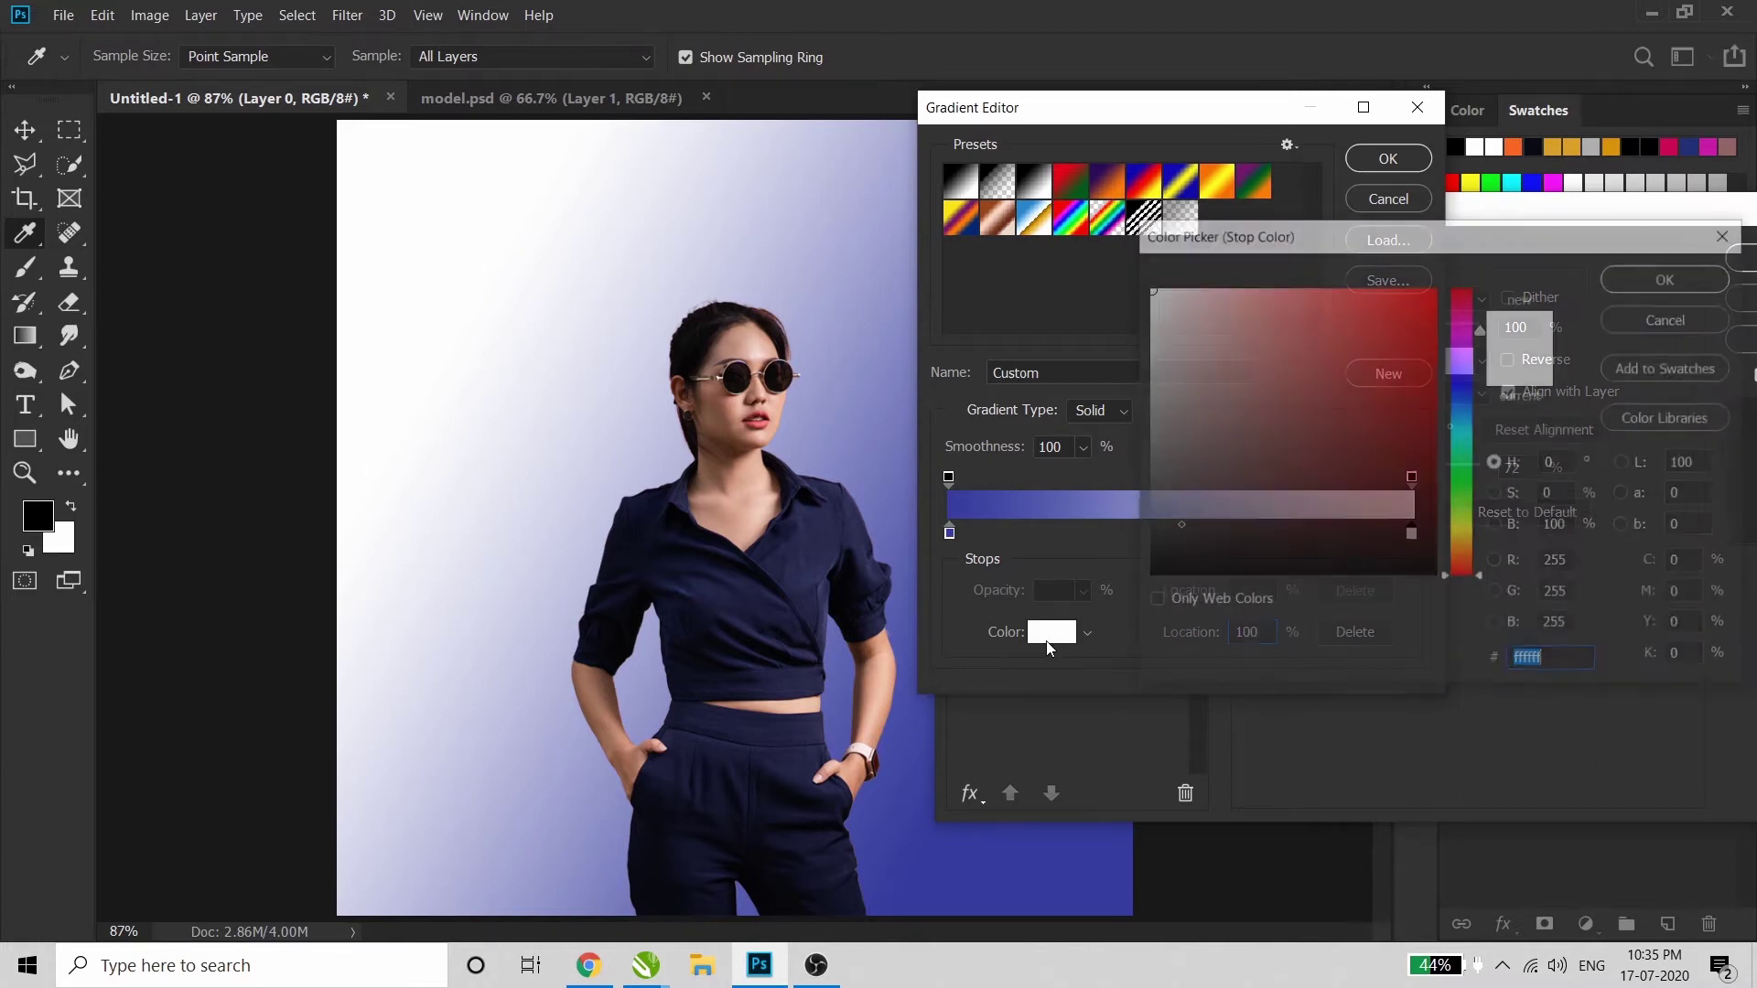
pyautogui.click(750, 427)
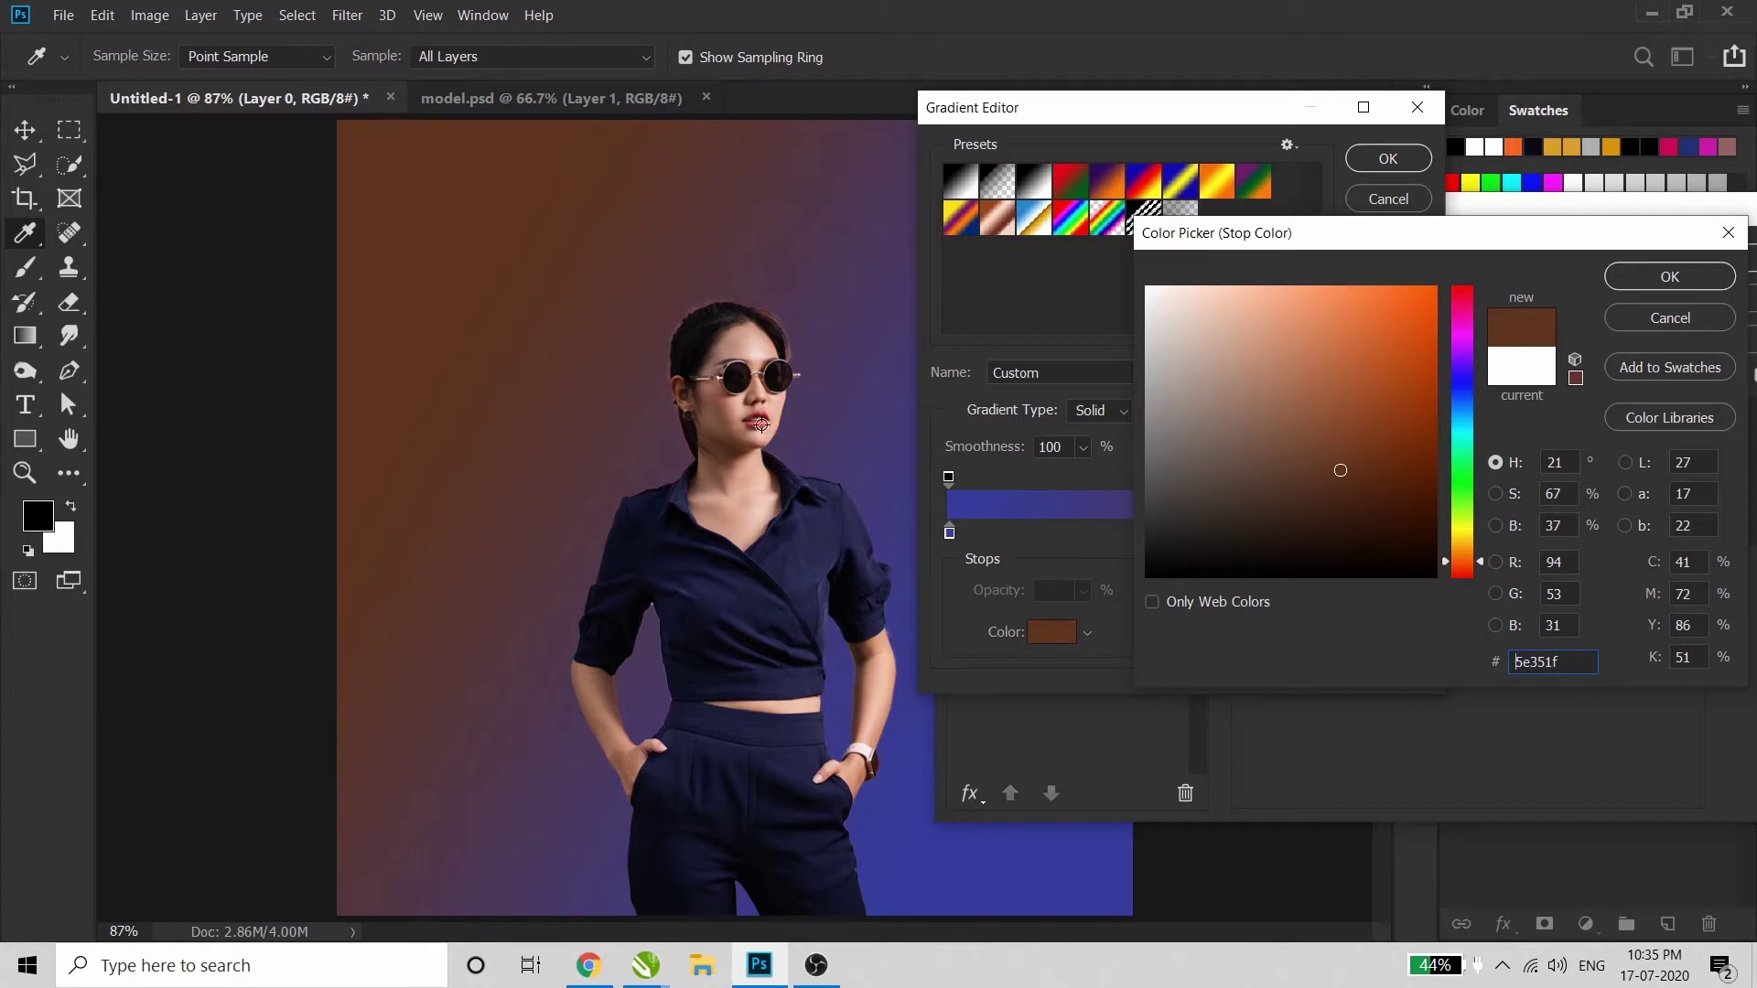
pyautogui.click(761, 425)
pyautogui.click(1359, 287)
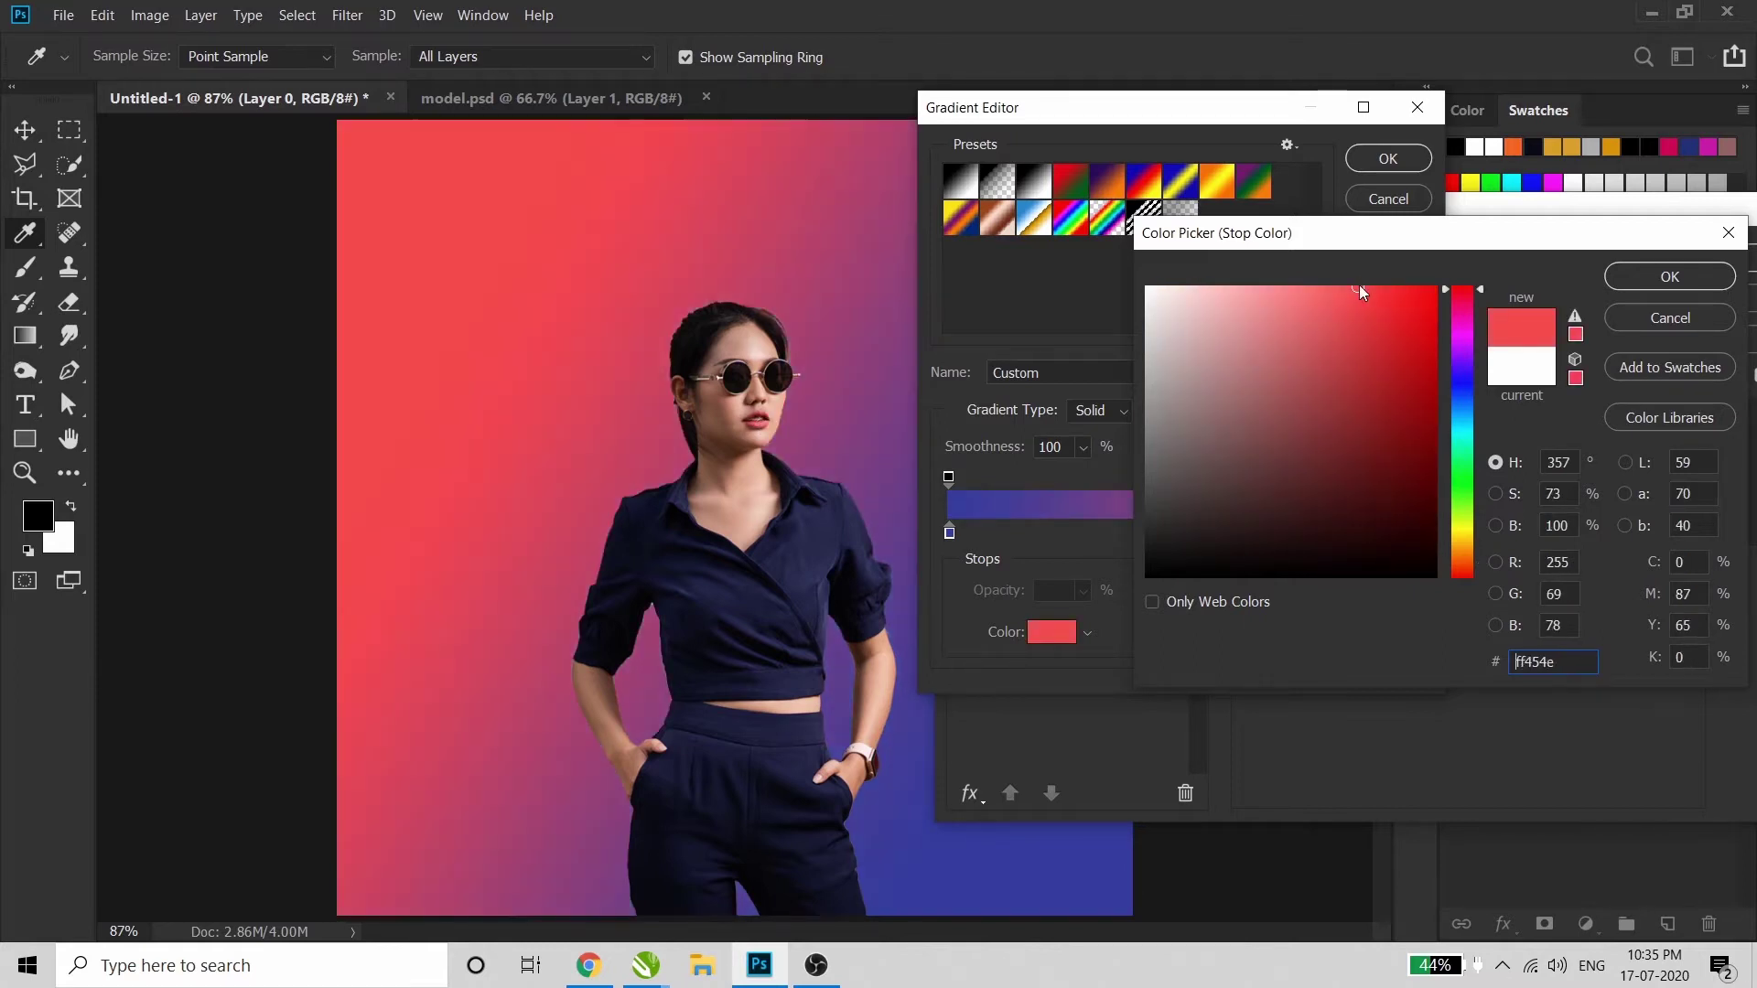
pyautogui.click(1333, 293)
pyautogui.click(1333, 297)
pyautogui.moveTo(1269, 227); pyautogui.dragTo(1406, 235)
pyautogui.click(1453, 295)
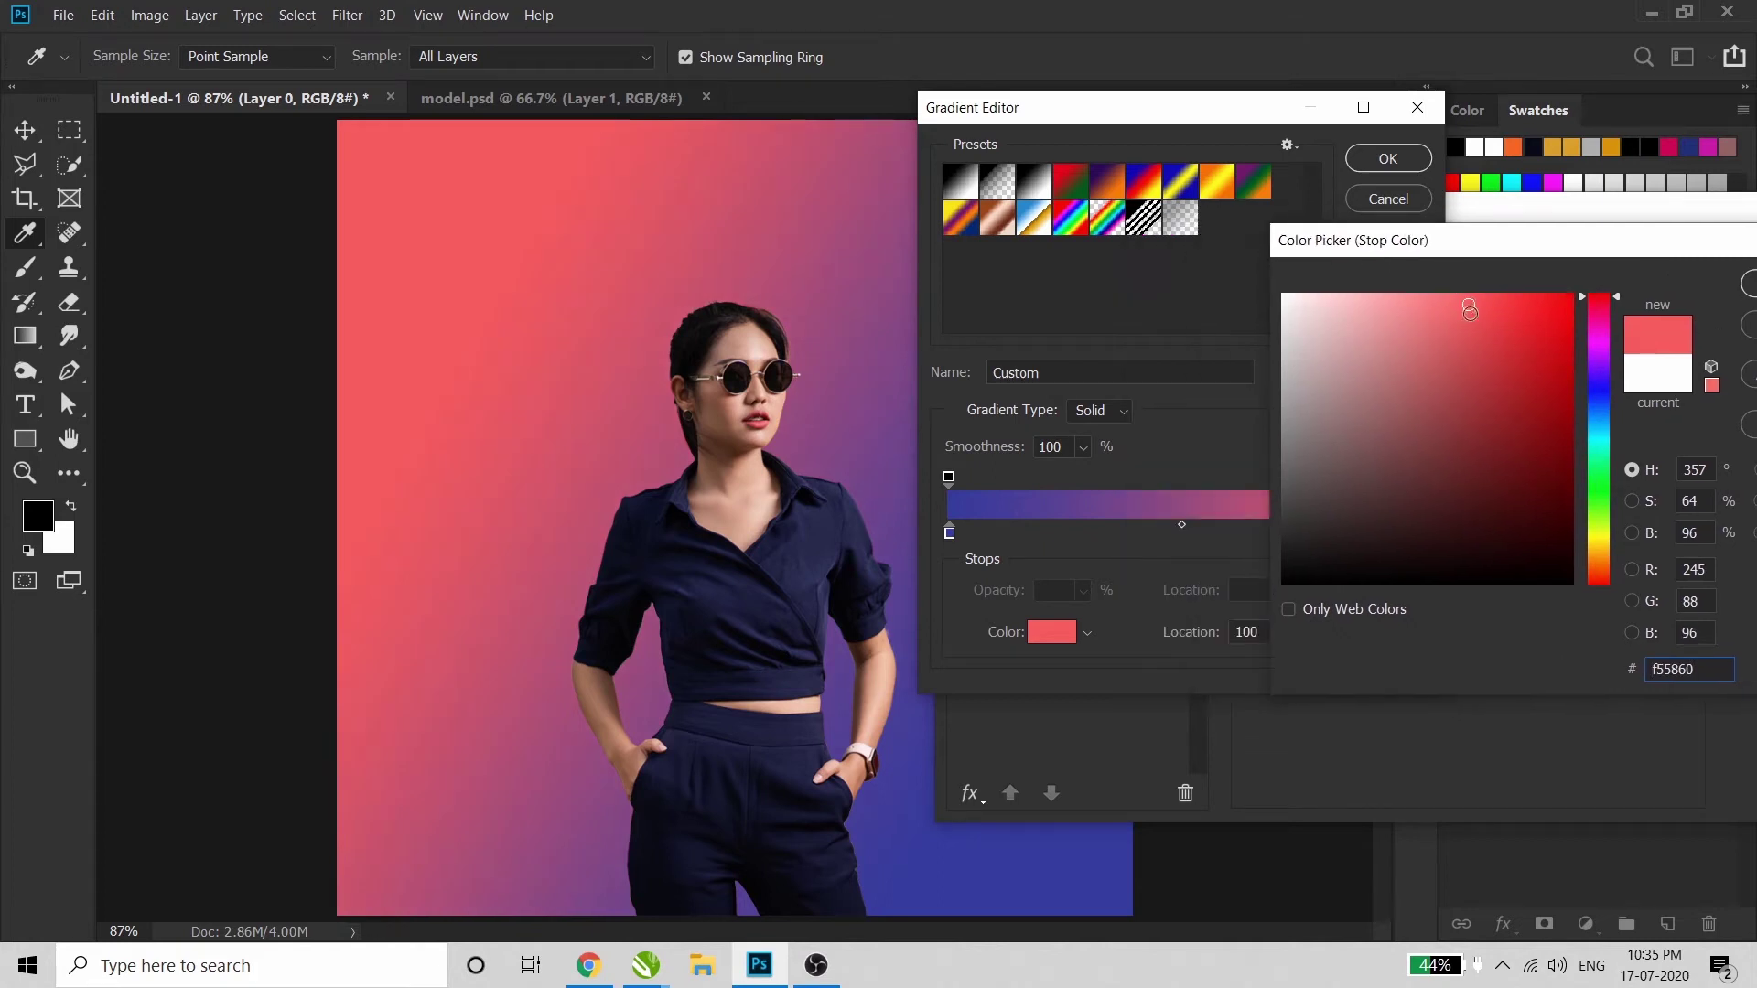
pyautogui.moveTo(1653, 255); pyautogui.dragTo(1539, 246)
pyautogui.click(1666, 267)
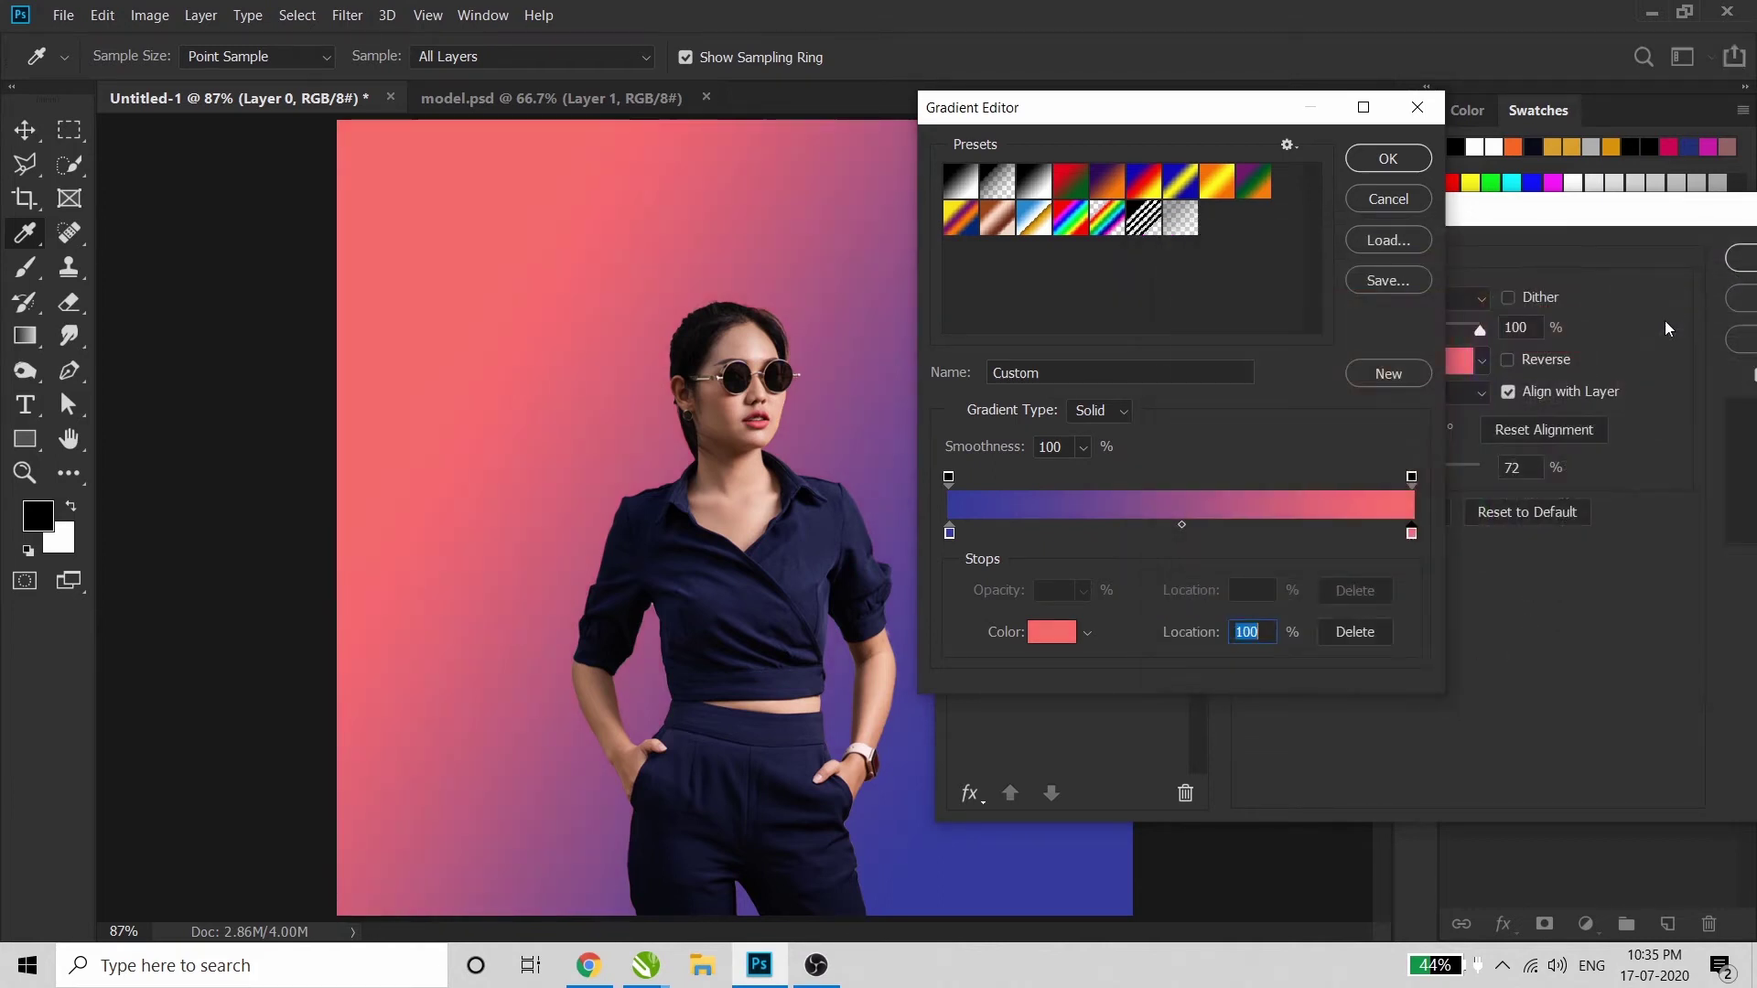
pyautogui.moveTo(1140, 117); pyautogui.dragTo(1348, 122)
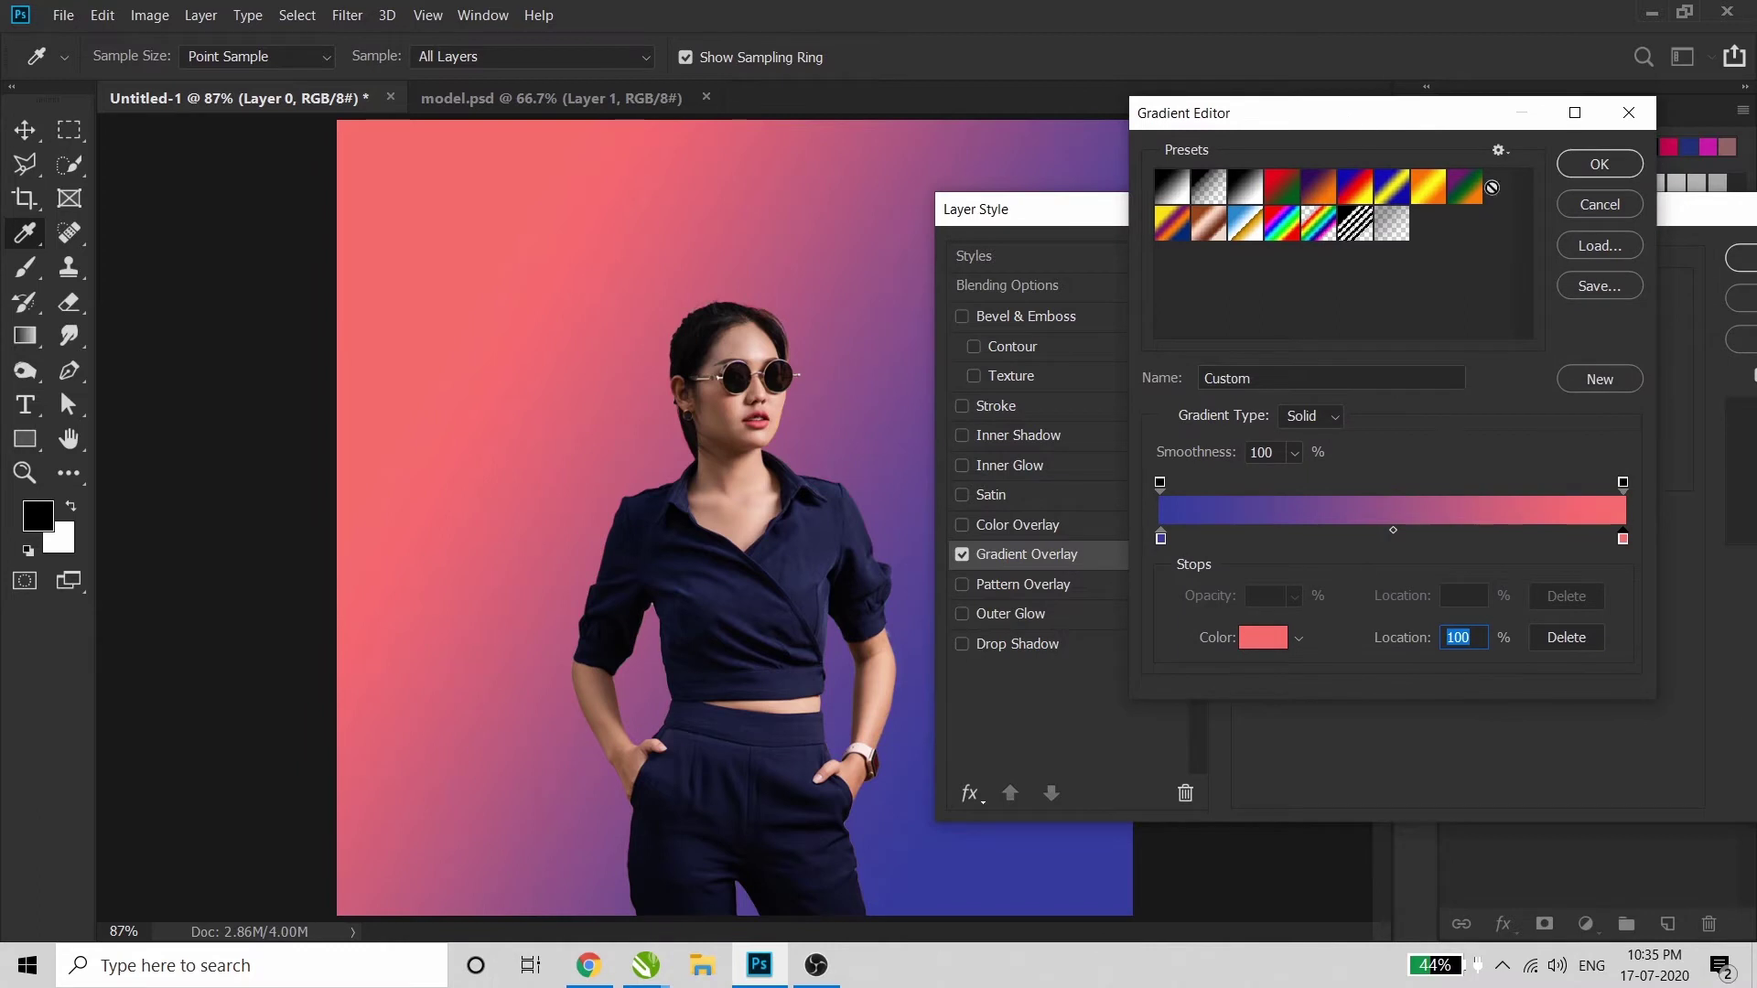
pyautogui.click(1596, 169)
# Adjust the gradient overlay's angle, slightly increase its scale, and apply the layer style
pyautogui.moveTo(1212, 213); pyautogui.dragTo(1361, 178)
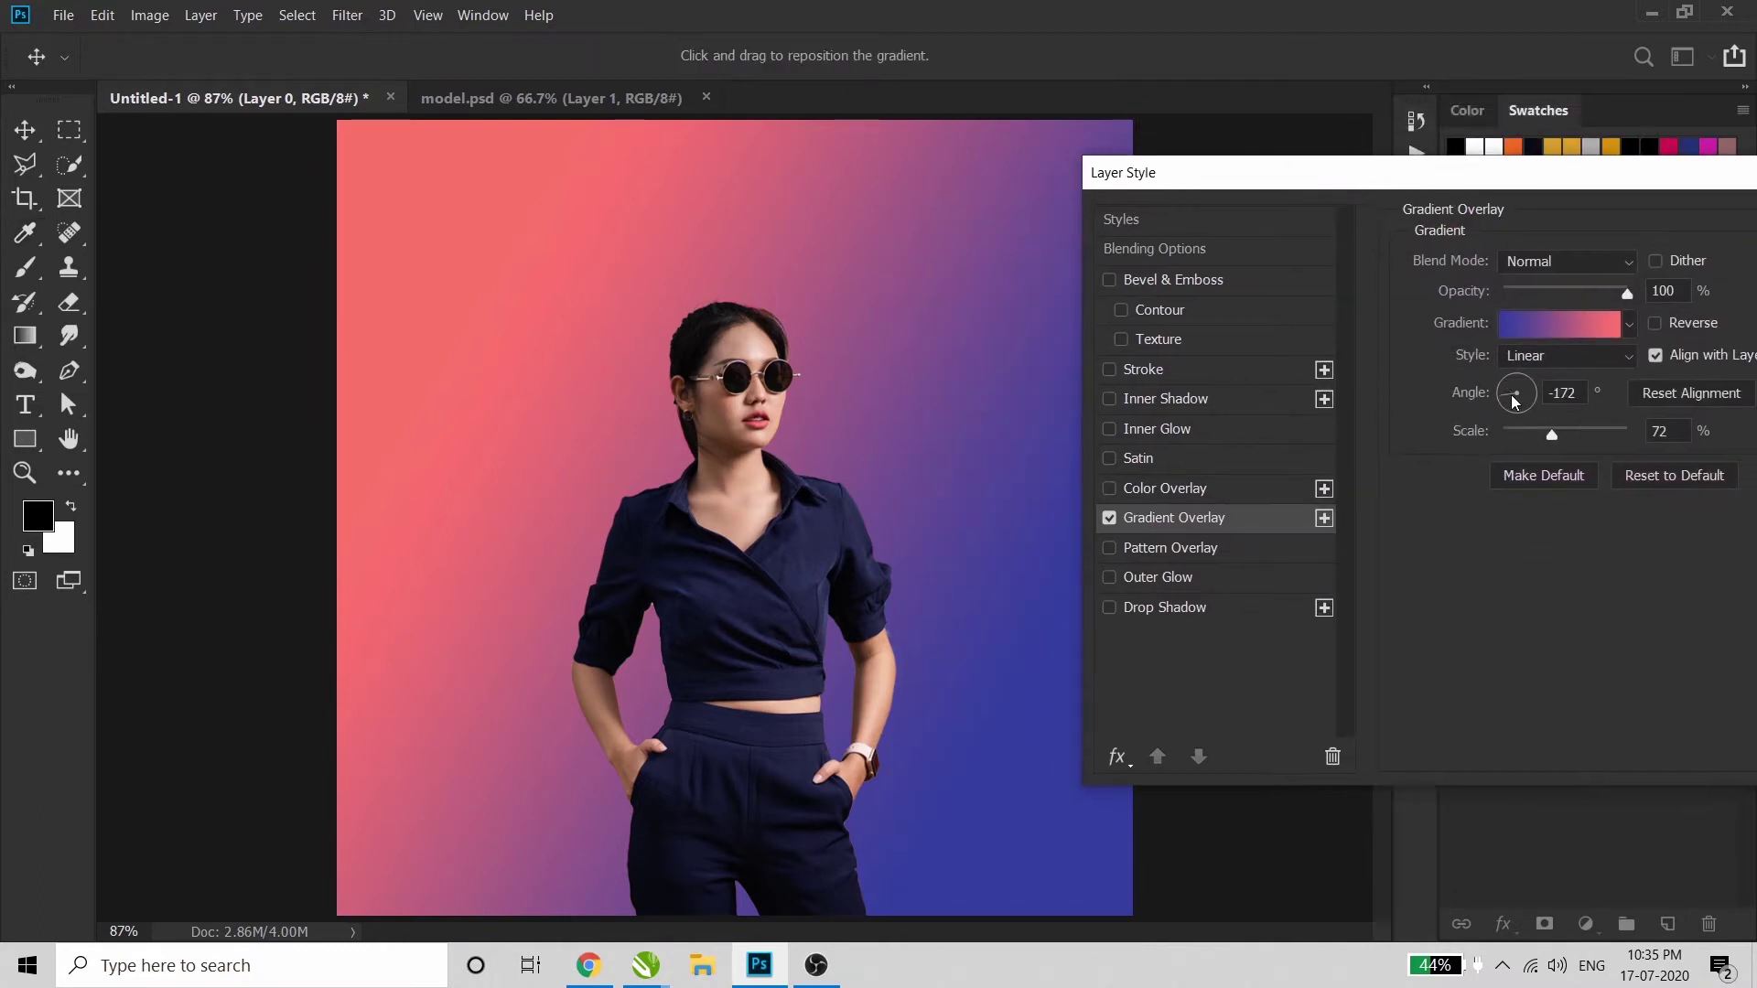
pyautogui.moveTo(1540, 416); pyautogui.dragTo(1469, 379)
pyautogui.moveTo(1551, 434)
pyautogui.mouseDown()
pyautogui.moveTo(1531, 435)
pyautogui.moveTo(1563, 436)
pyautogui.mouseUp()
pyautogui.moveTo(1485, 183); pyautogui.dragTo(1202, 265)
pyautogui.click(1661, 304)
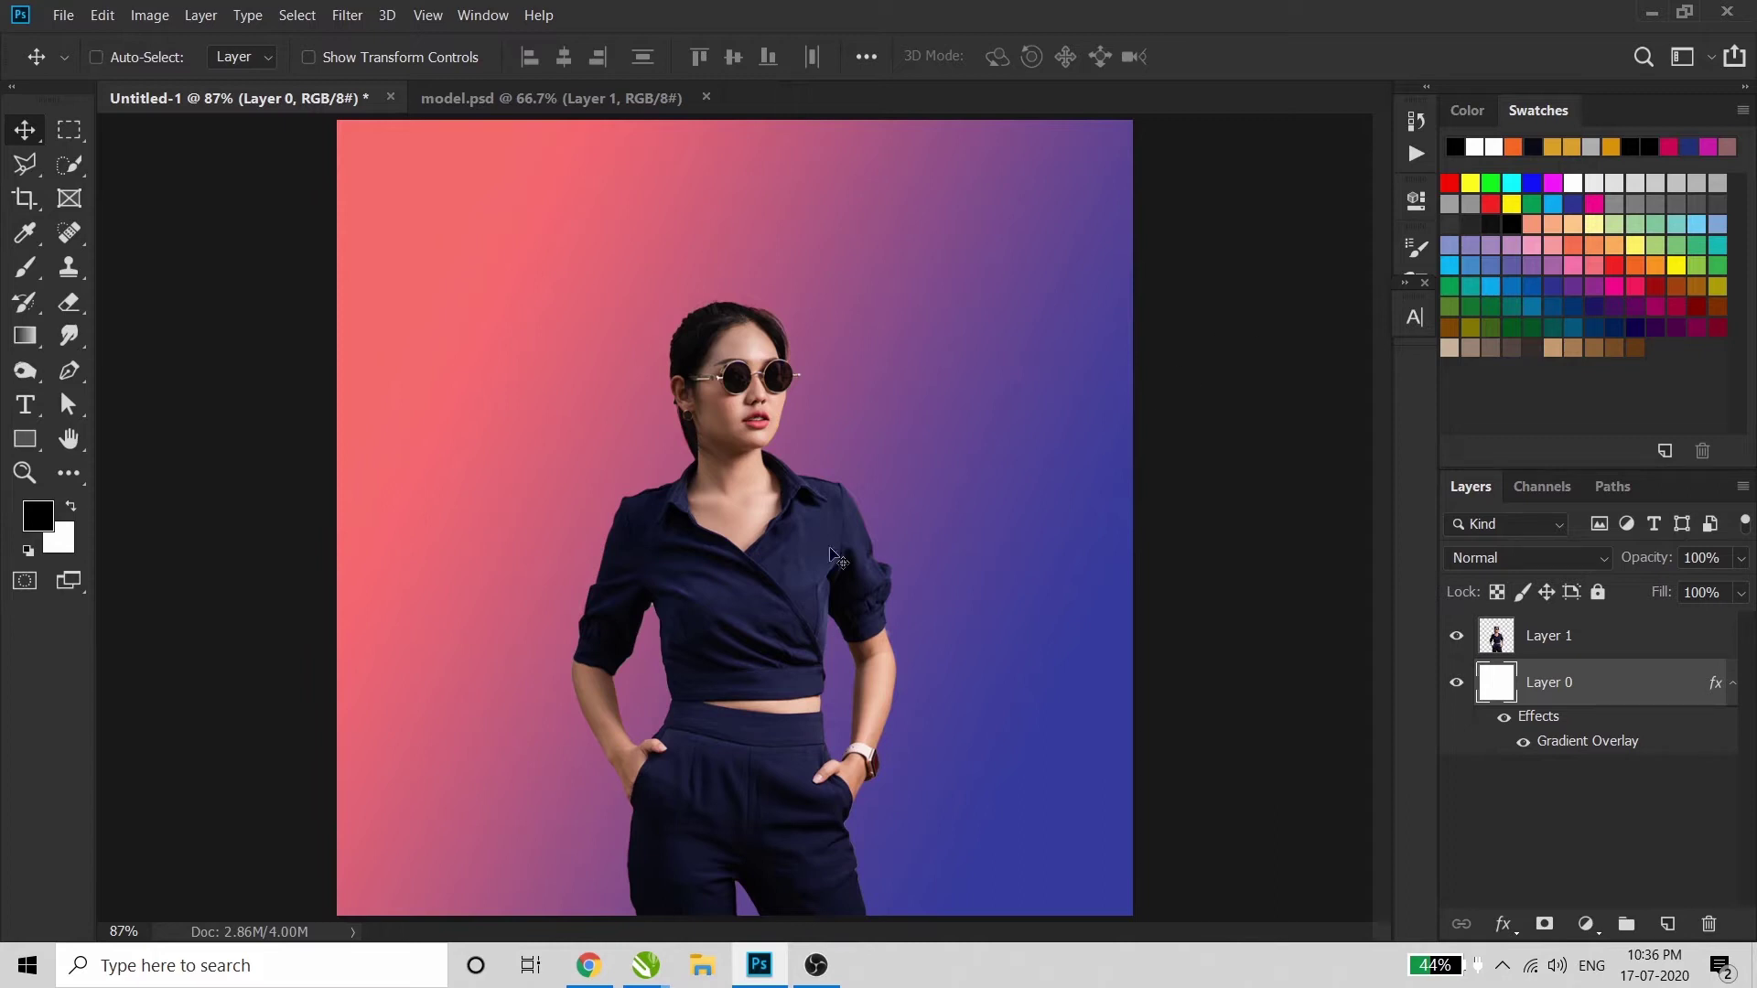
# Add the text YOU in Bodoni Bd BT Bold, 8.47 pt, on a new layer above the model, beside her head
pyautogui.keyDown('ctrl'); pyautogui.click(796, 558); pyautogui.keyUp('ctrl')
pyautogui.click(28, 411)
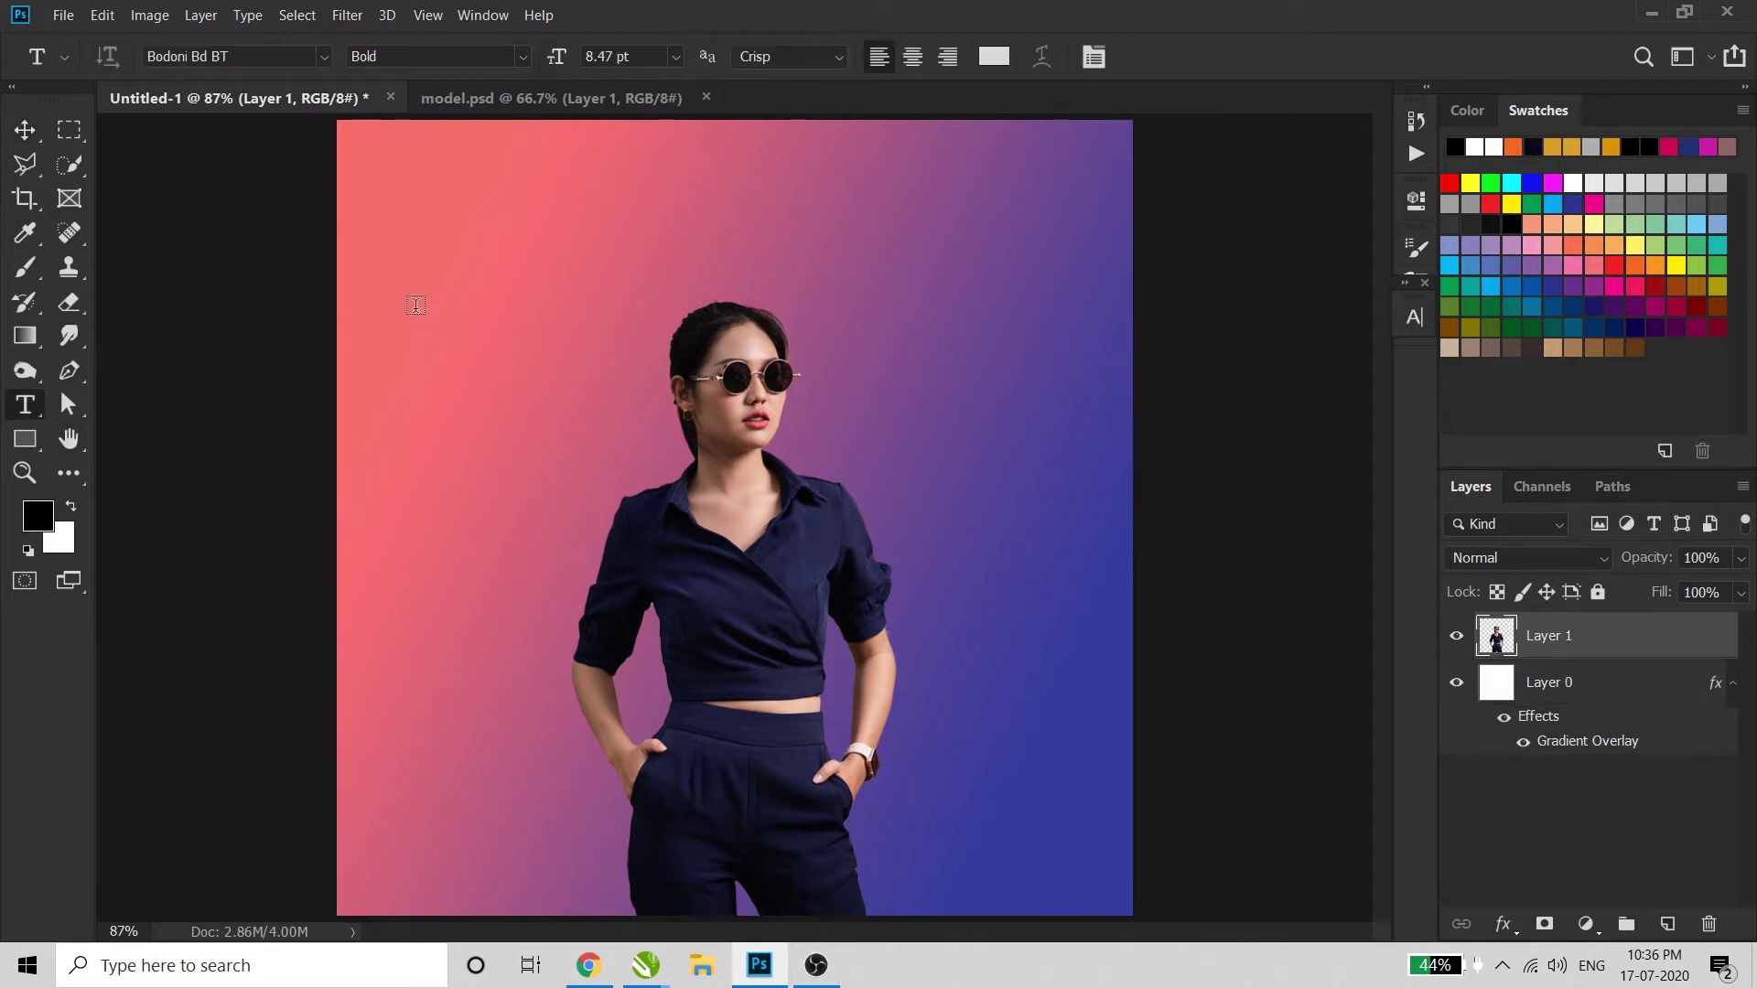
pyautogui.click(435, 278)
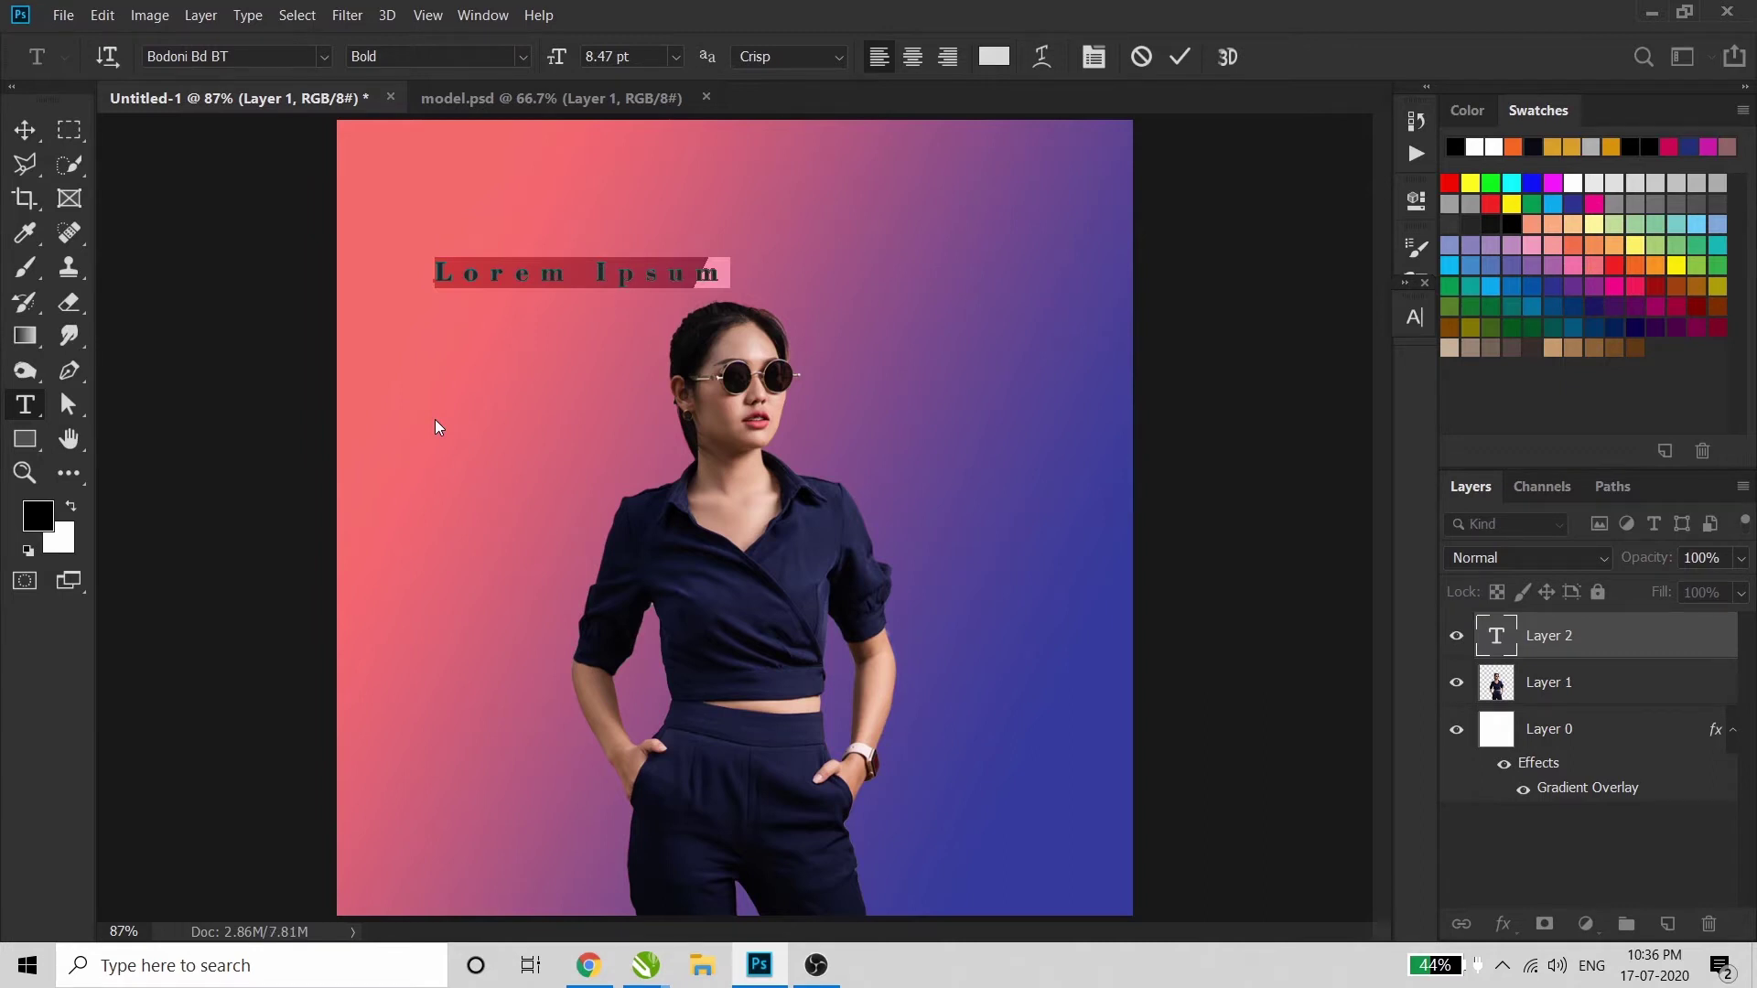
pyautogui.write('YOU')
pyautogui.hotkey('ctrl', 'Return')
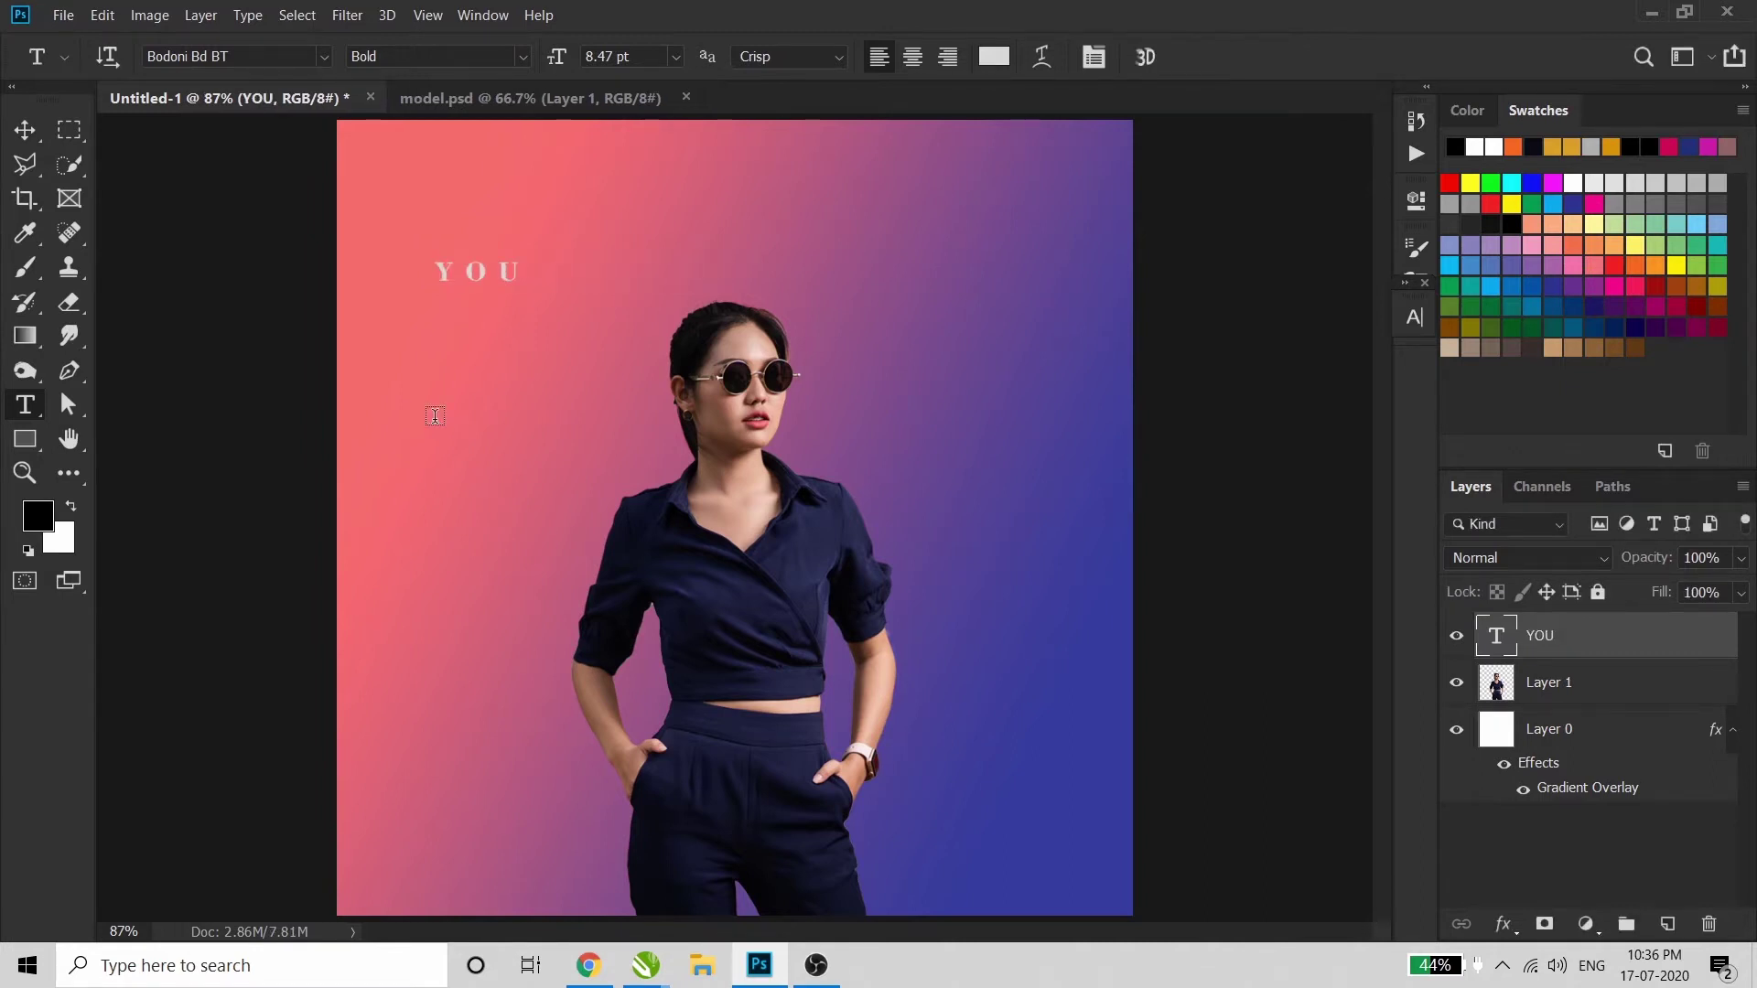
# Enlarge the YOU text to about 678% so it spans most of the canvas width
pyautogui.hotkey('ctrl', 't')
pyautogui.moveTo(530, 286); pyautogui.dragTo(1038, 619)
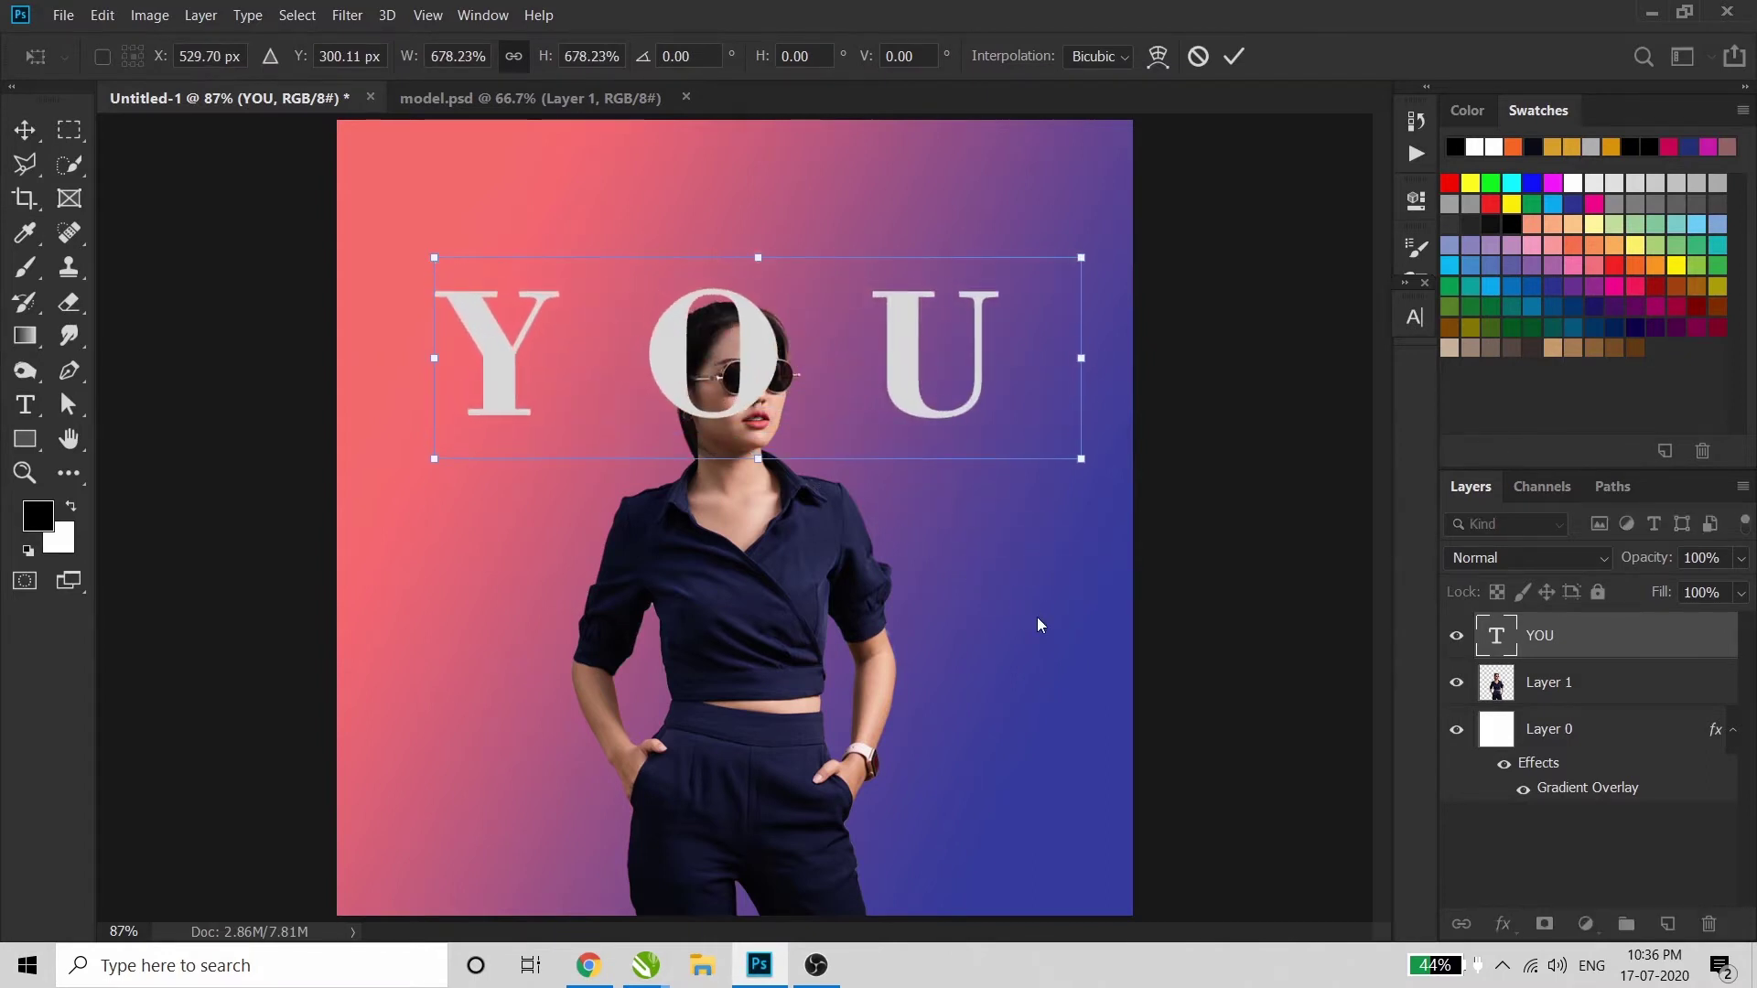
pyautogui.press('Return')
# Tighten the YOU text's tracking to -20
pyautogui.press('t')
pyautogui.click(1420, 322)
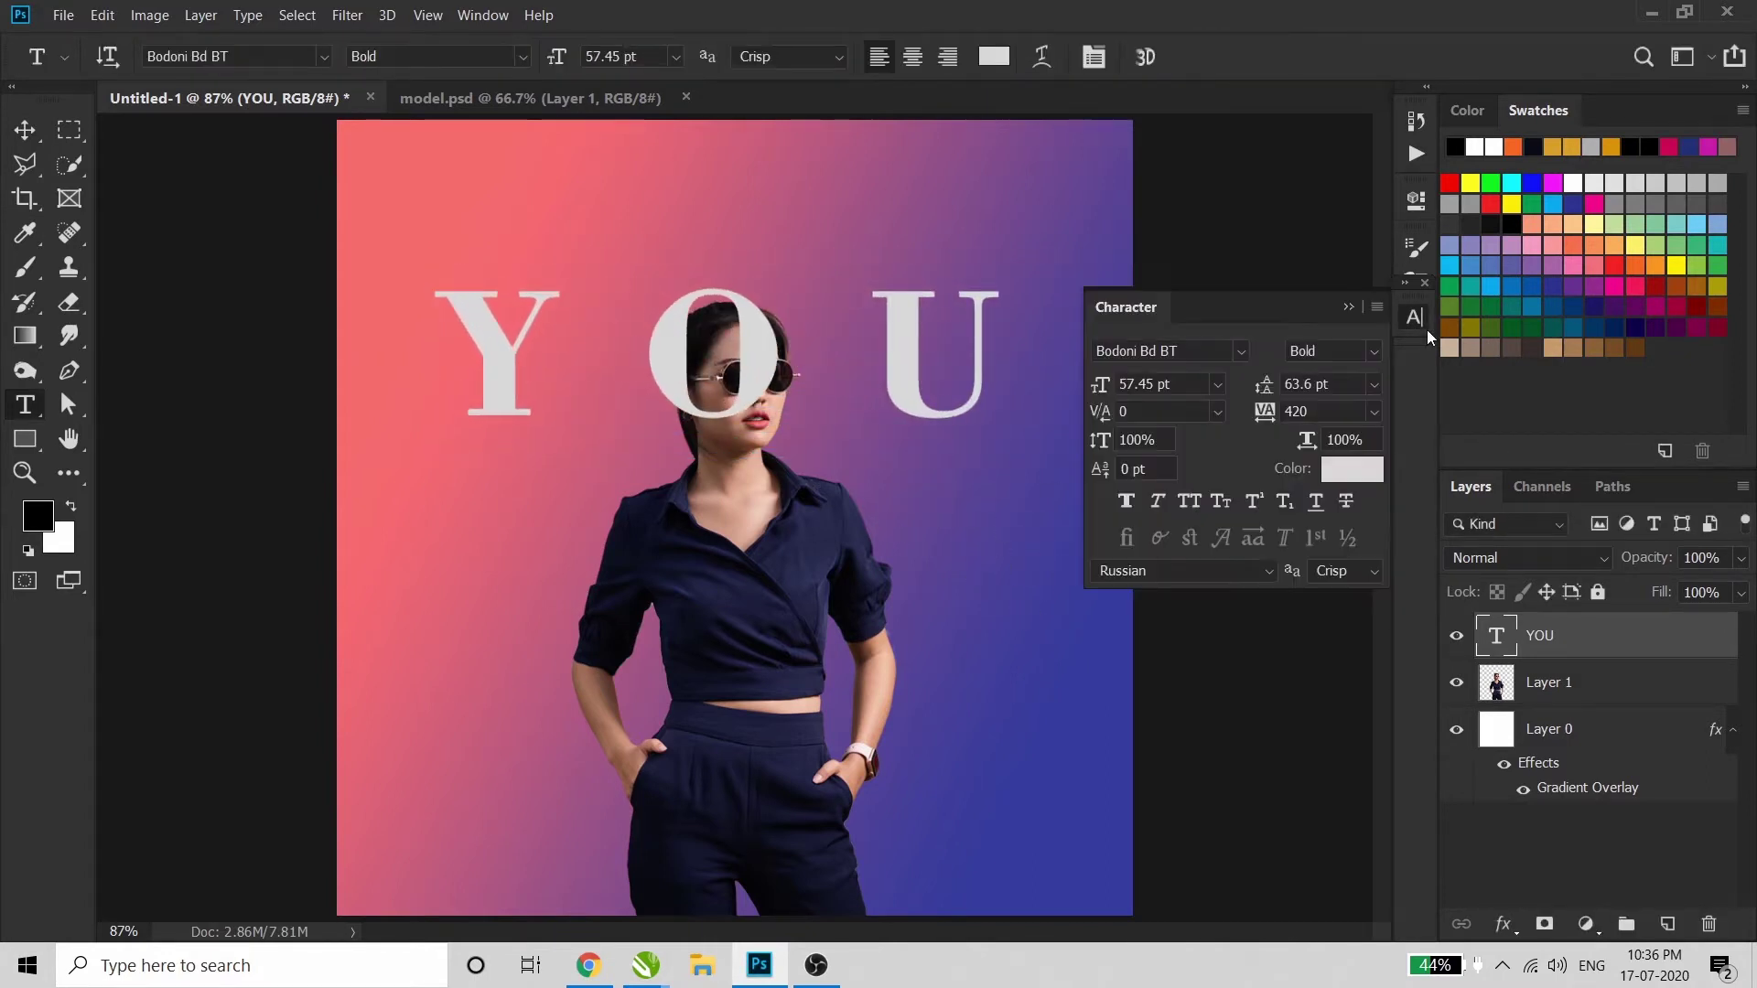
pyautogui.moveTo(1265, 416); pyautogui.dragTo(1245, 417)
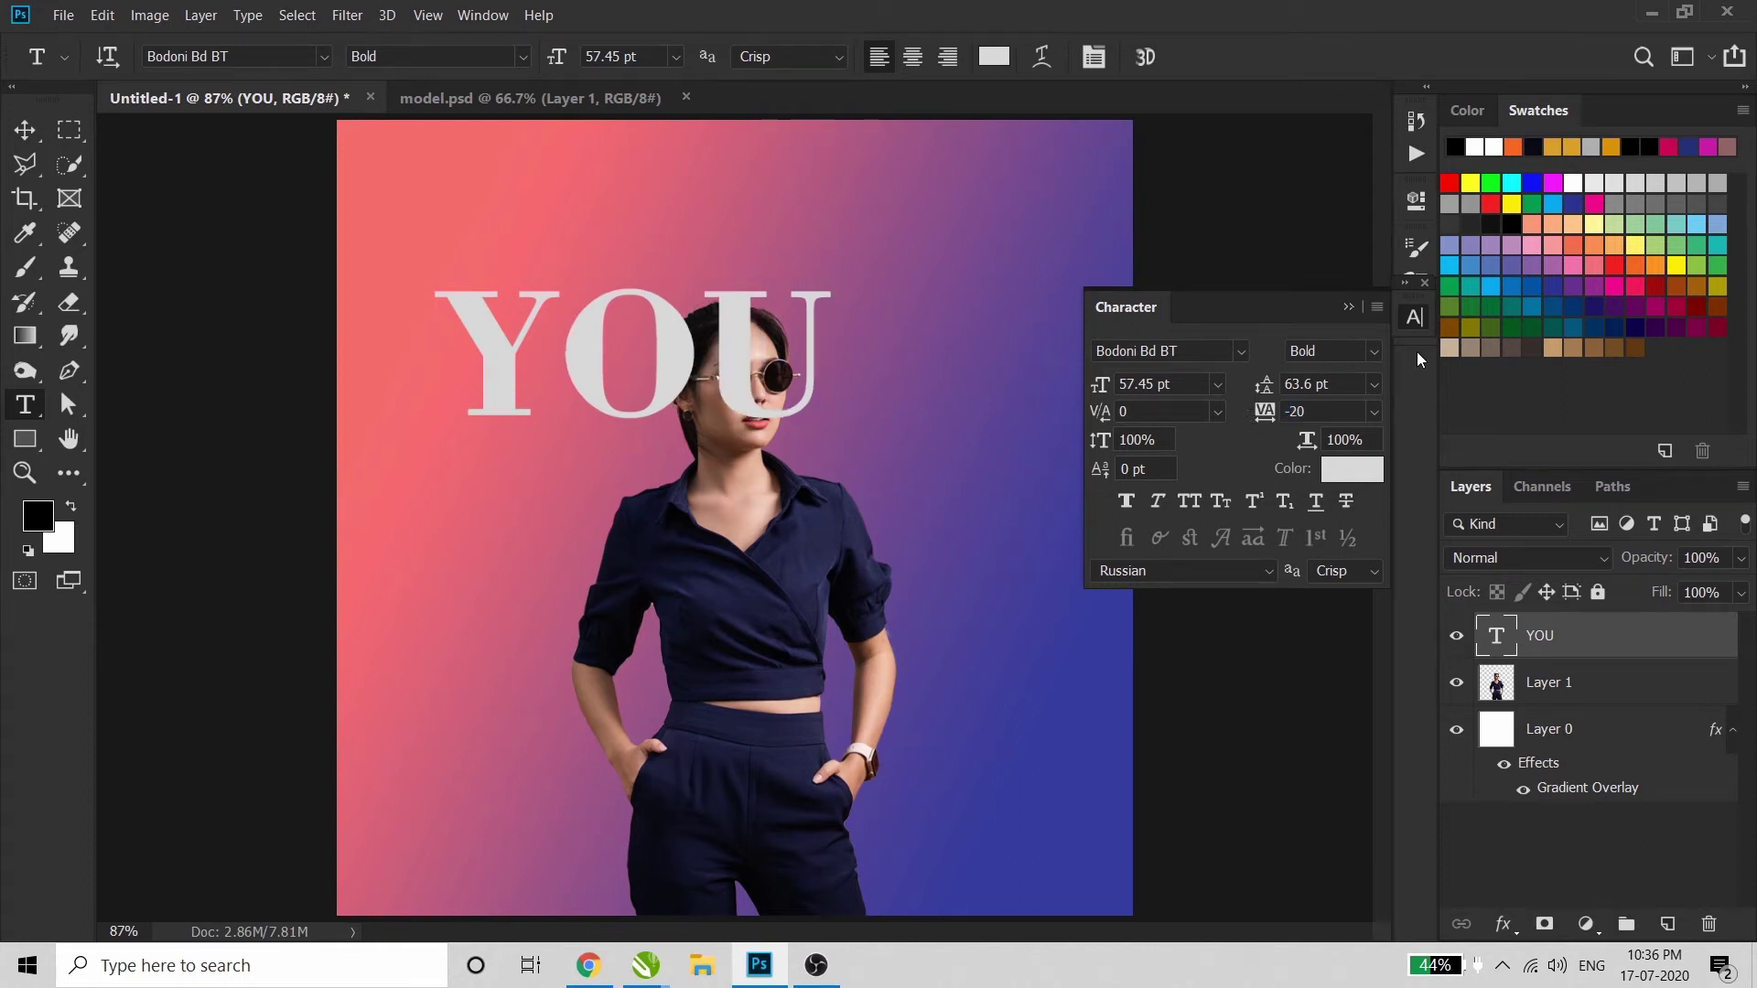
pyautogui.click(1415, 322)
# Scale the YOU text to about 148% and center it over the model's face
pyautogui.press('v')
pyautogui.moveTo(731, 365); pyautogui.dragTo(1084, 644)
pyautogui.hotkey('ctrl', 't')
pyautogui.moveTo(916, 505); pyautogui.dragTo(869, 430)
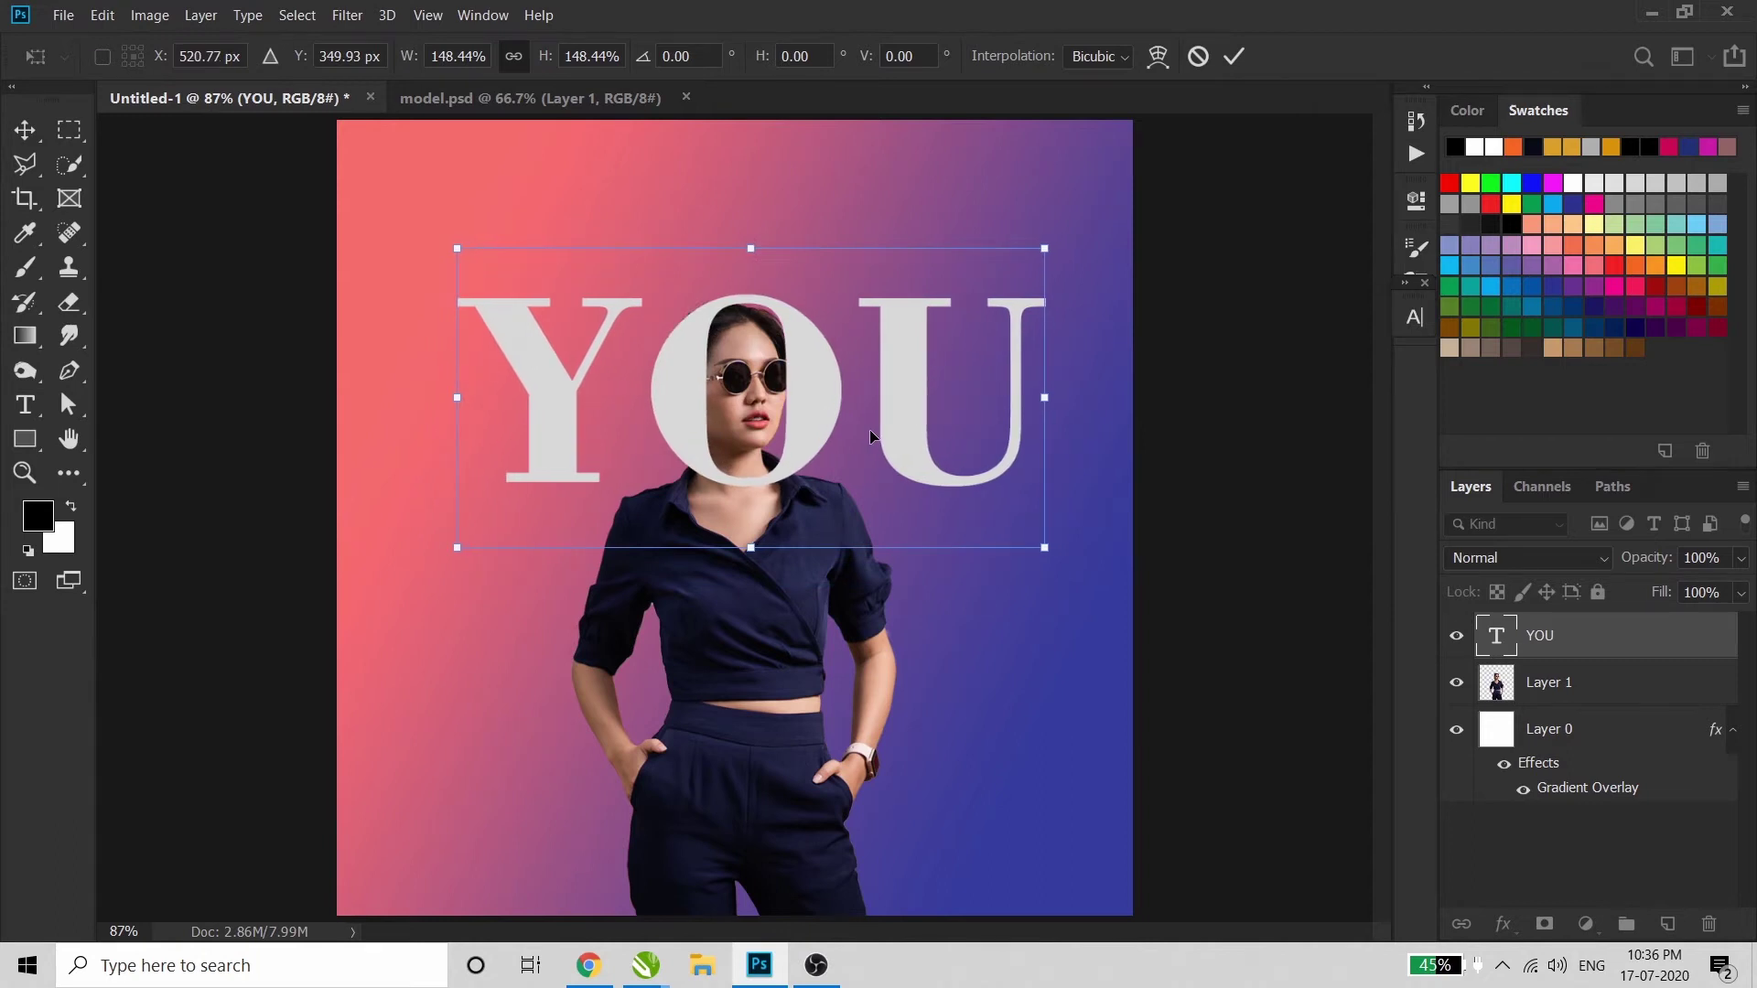
pyautogui.press('Return')
# Move the YOU layer below the model layer and shift the text slightly upward
pyautogui.moveTo(1592, 653); pyautogui.dragTo(1590, 705)
pyautogui.moveTo(911, 440); pyautogui.dragTo(908, 413)
# Nudge the model layer slightly to the left so her head sits inside the letter O
pyautogui.keyDown('ctrl'); pyautogui.click(777, 578); pyautogui.keyUp('ctrl')
pyautogui.press('Left')
pyautogui.press('Left')
pyautogui.press('Left')
pyautogui.press('Left')
pyautogui.press('Left')
pyautogui.press('Left')
pyautogui.press('Left')
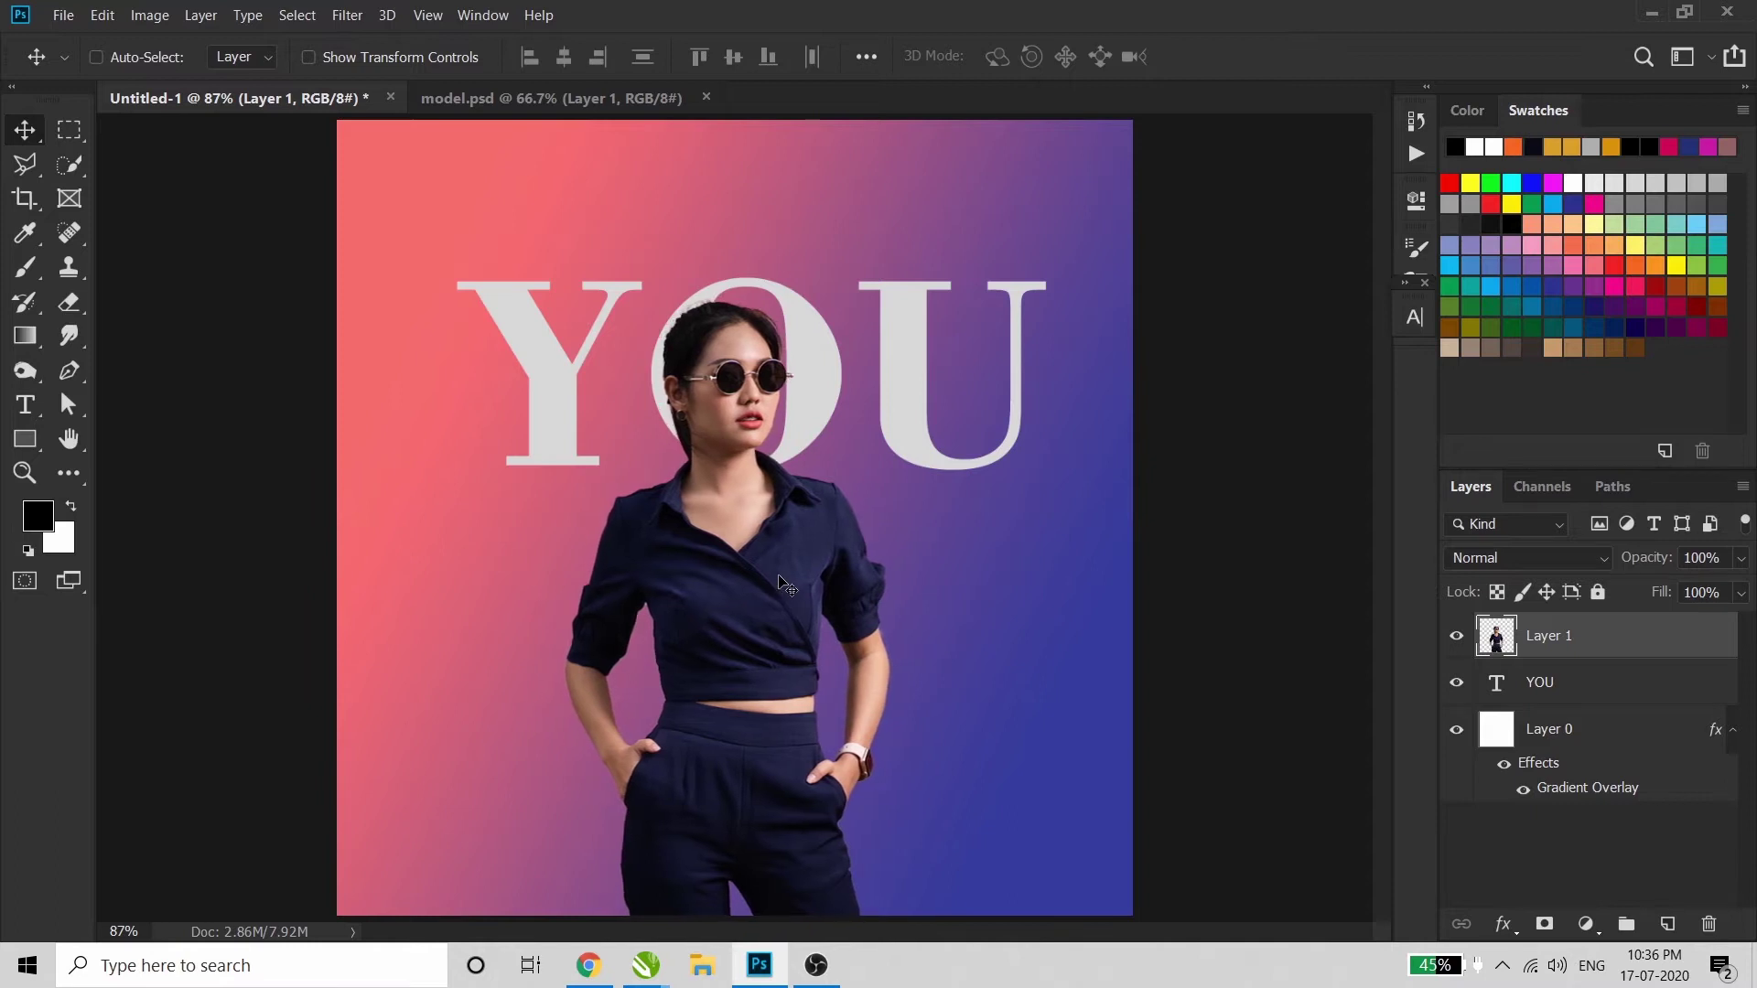
# Tighten the letter spacing of the YOU text a little further
pyautogui.doubleClick(915, 396)
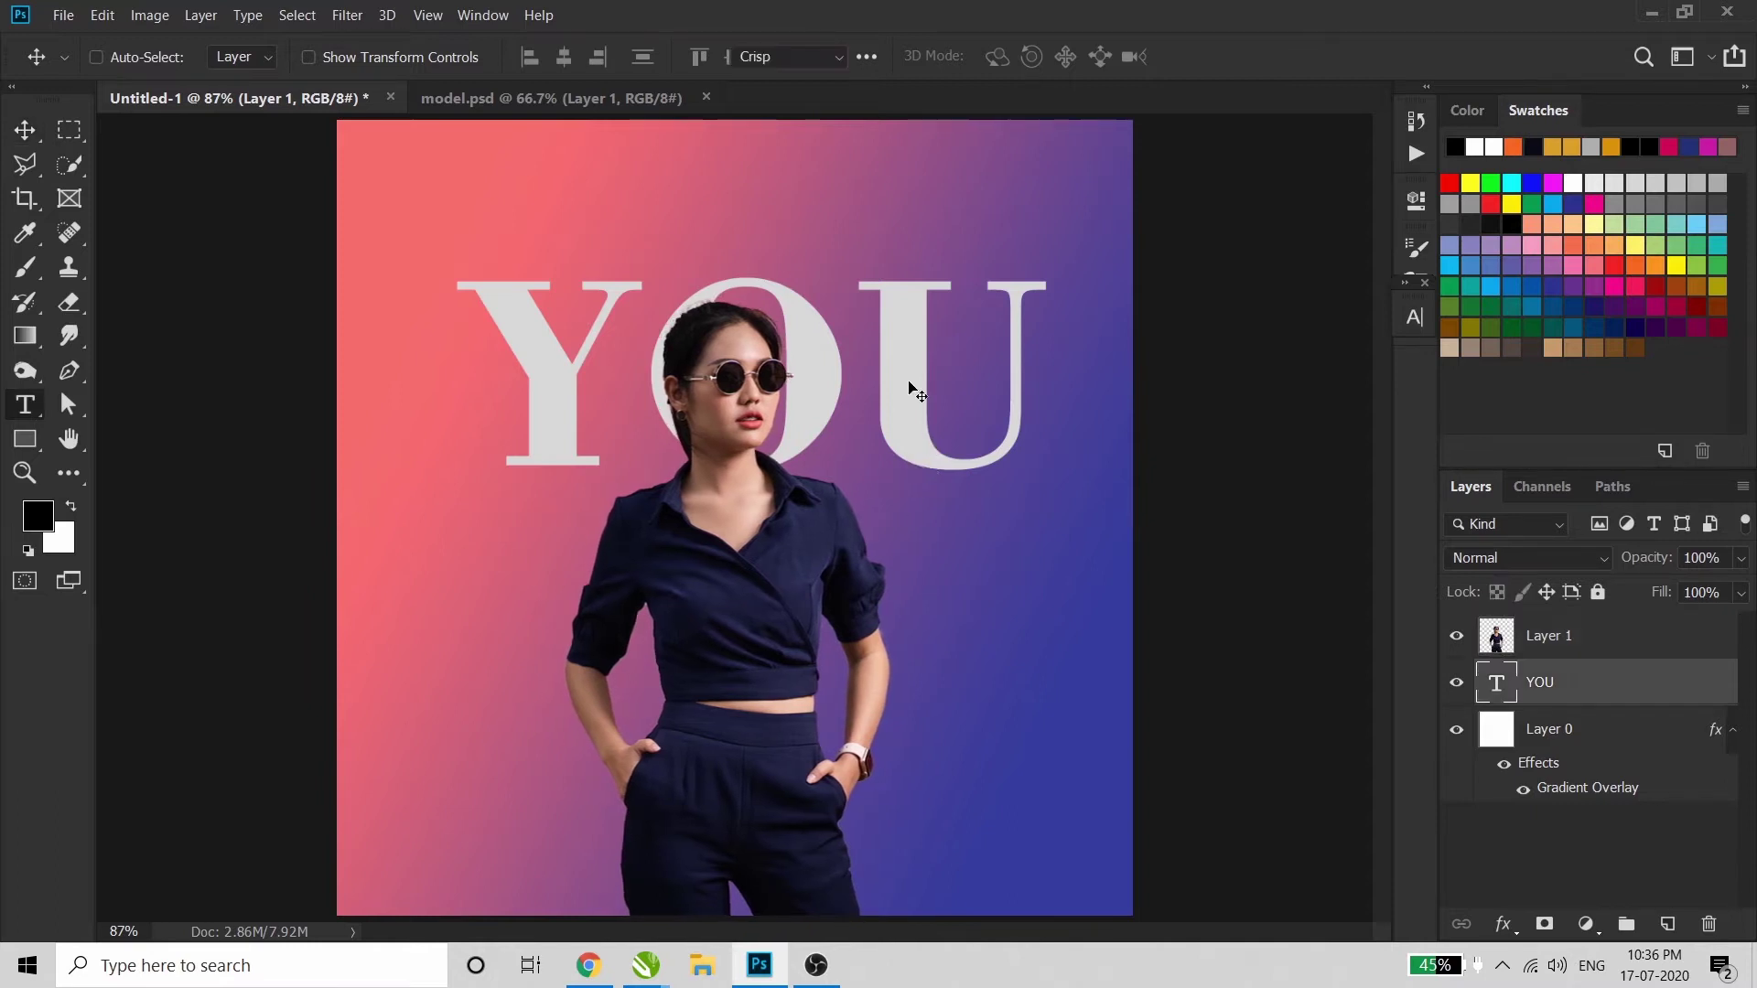
pyautogui.hotkey('alt', 'Left')
pyautogui.hotkey('alt', 'Left')
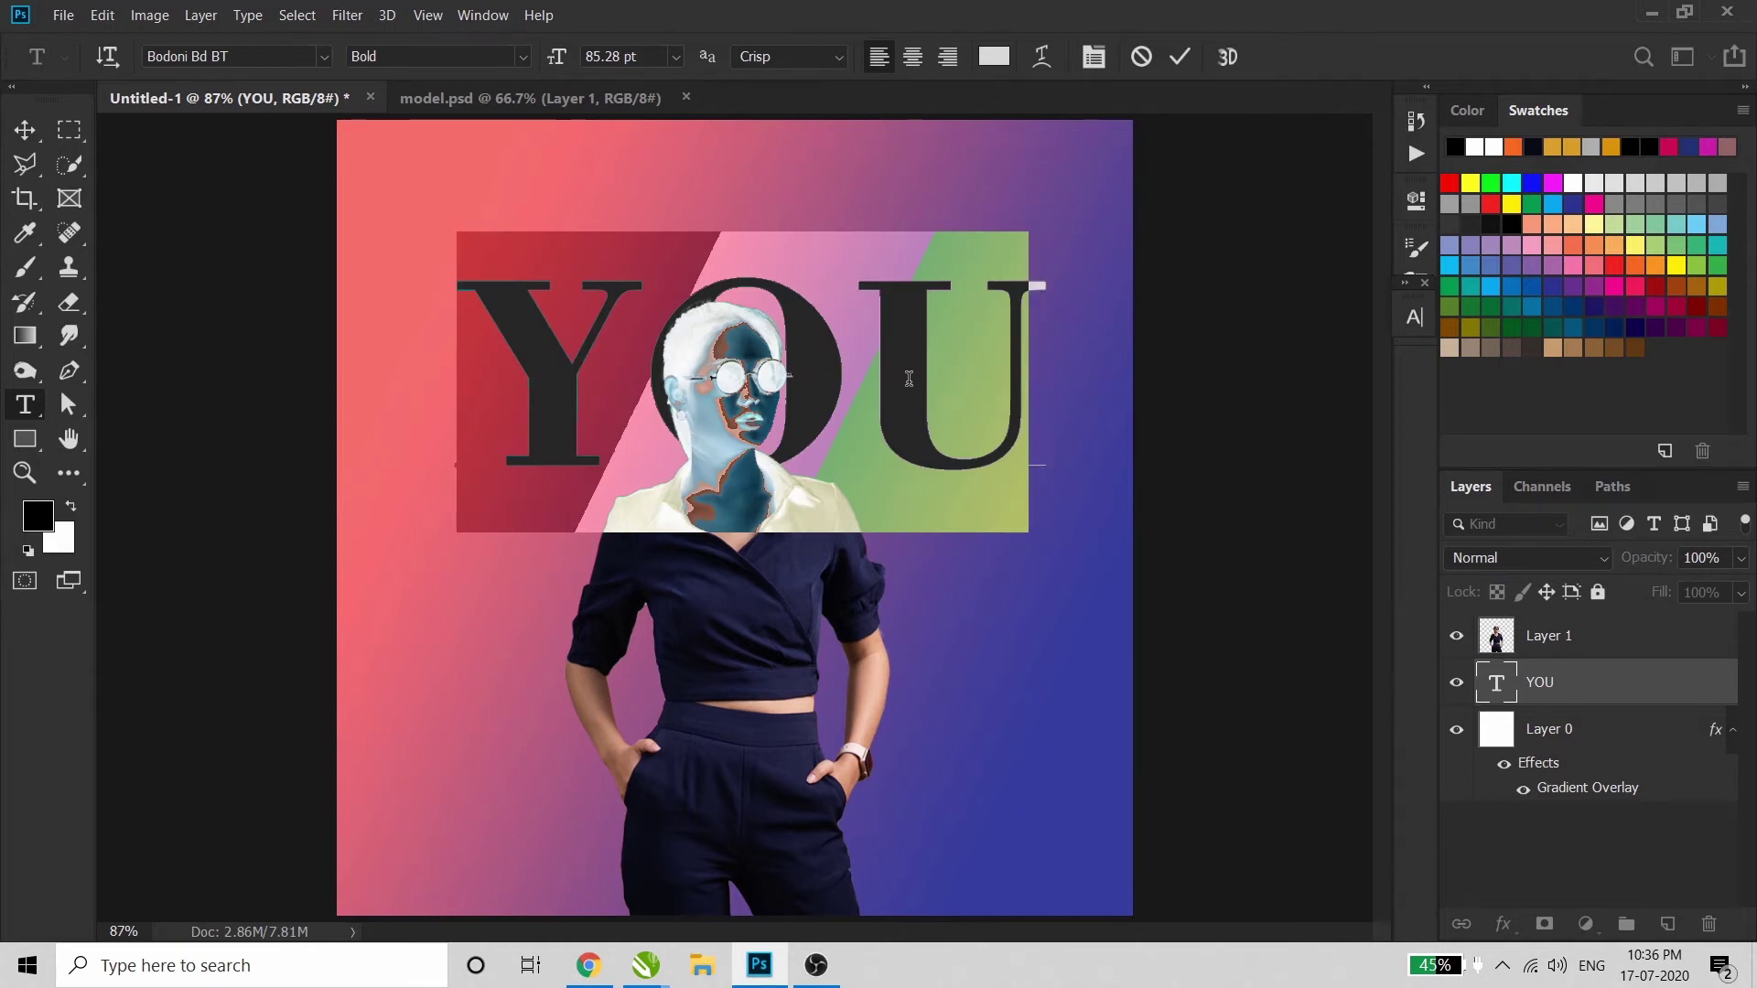
pyautogui.hotkey('ctrl', 'Return')
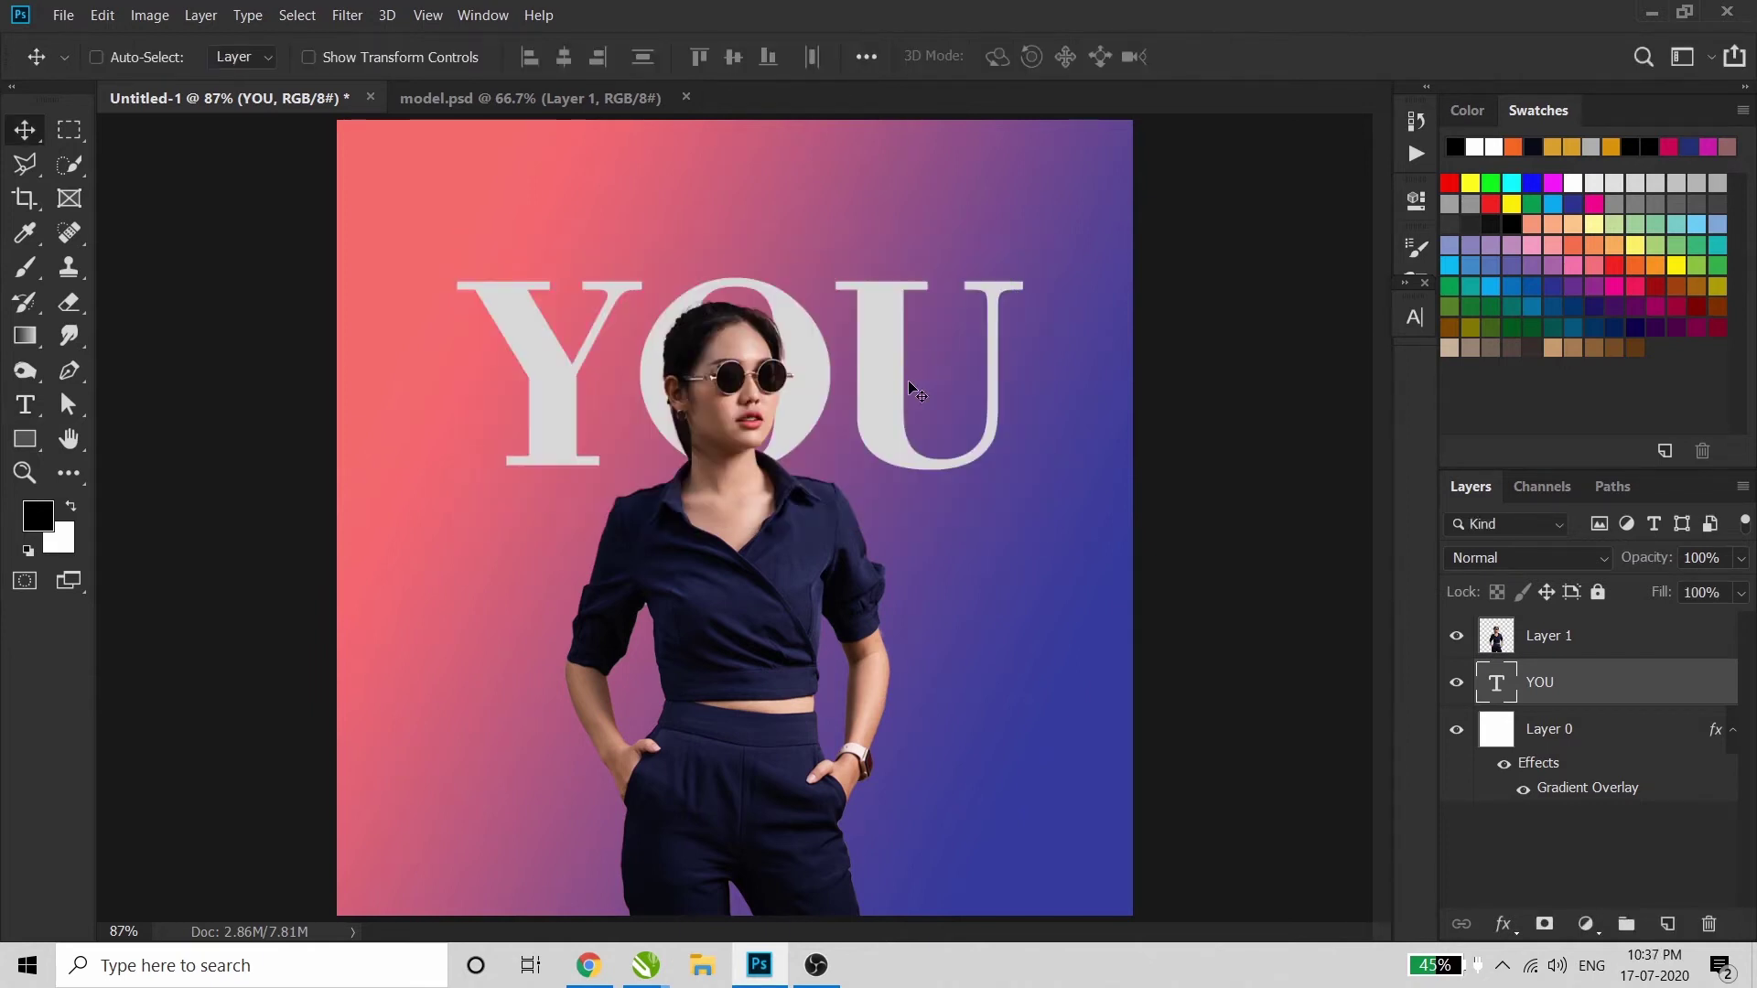
# Nudge the YOU text slightly to the right to center it behind the model
pyautogui.press('Right')
pyautogui.press('Right')
pyautogui.press('Right')
pyautogui.press('Right')
pyautogui.press('Right')
pyautogui.press('Right')
pyautogui.press('Right')
pyautogui.press('Right')
pyautogui.press('Right')
pyautogui.press('Right')
pyautogui.press('Right')
pyautogui.press('Right')
pyautogui.press('Right')
pyautogui.press('Right')
pyautogui.press('Right')
pyautogui.press('Left')
pyautogui.press('Left')
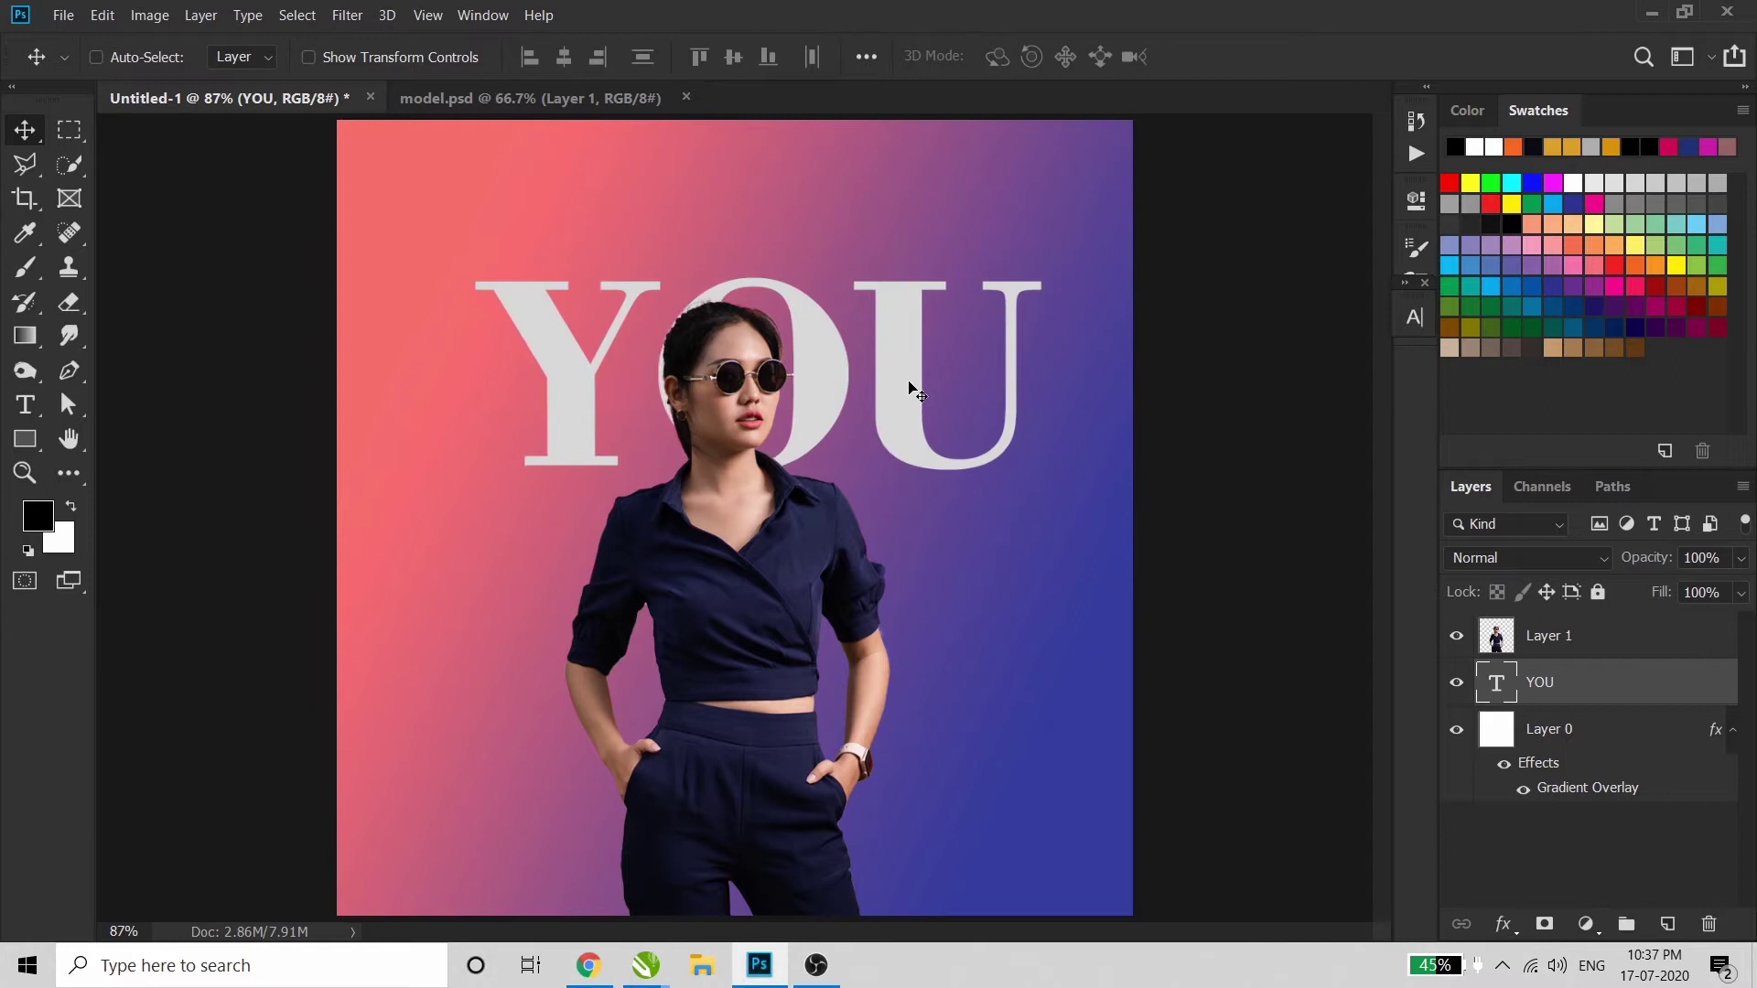
# Duplicate the YOU text directly below the original and bring the copy above the model layer
pyautogui.moveTo(911, 386); pyautogui.dragTo(893, 556)
pyautogui.moveTo(1578, 684); pyautogui.dragTo(1572, 632)
# Replace the wording of the duplicated text with GOT
pyautogui.press('t')
pyautogui.doubleClick(926, 617)
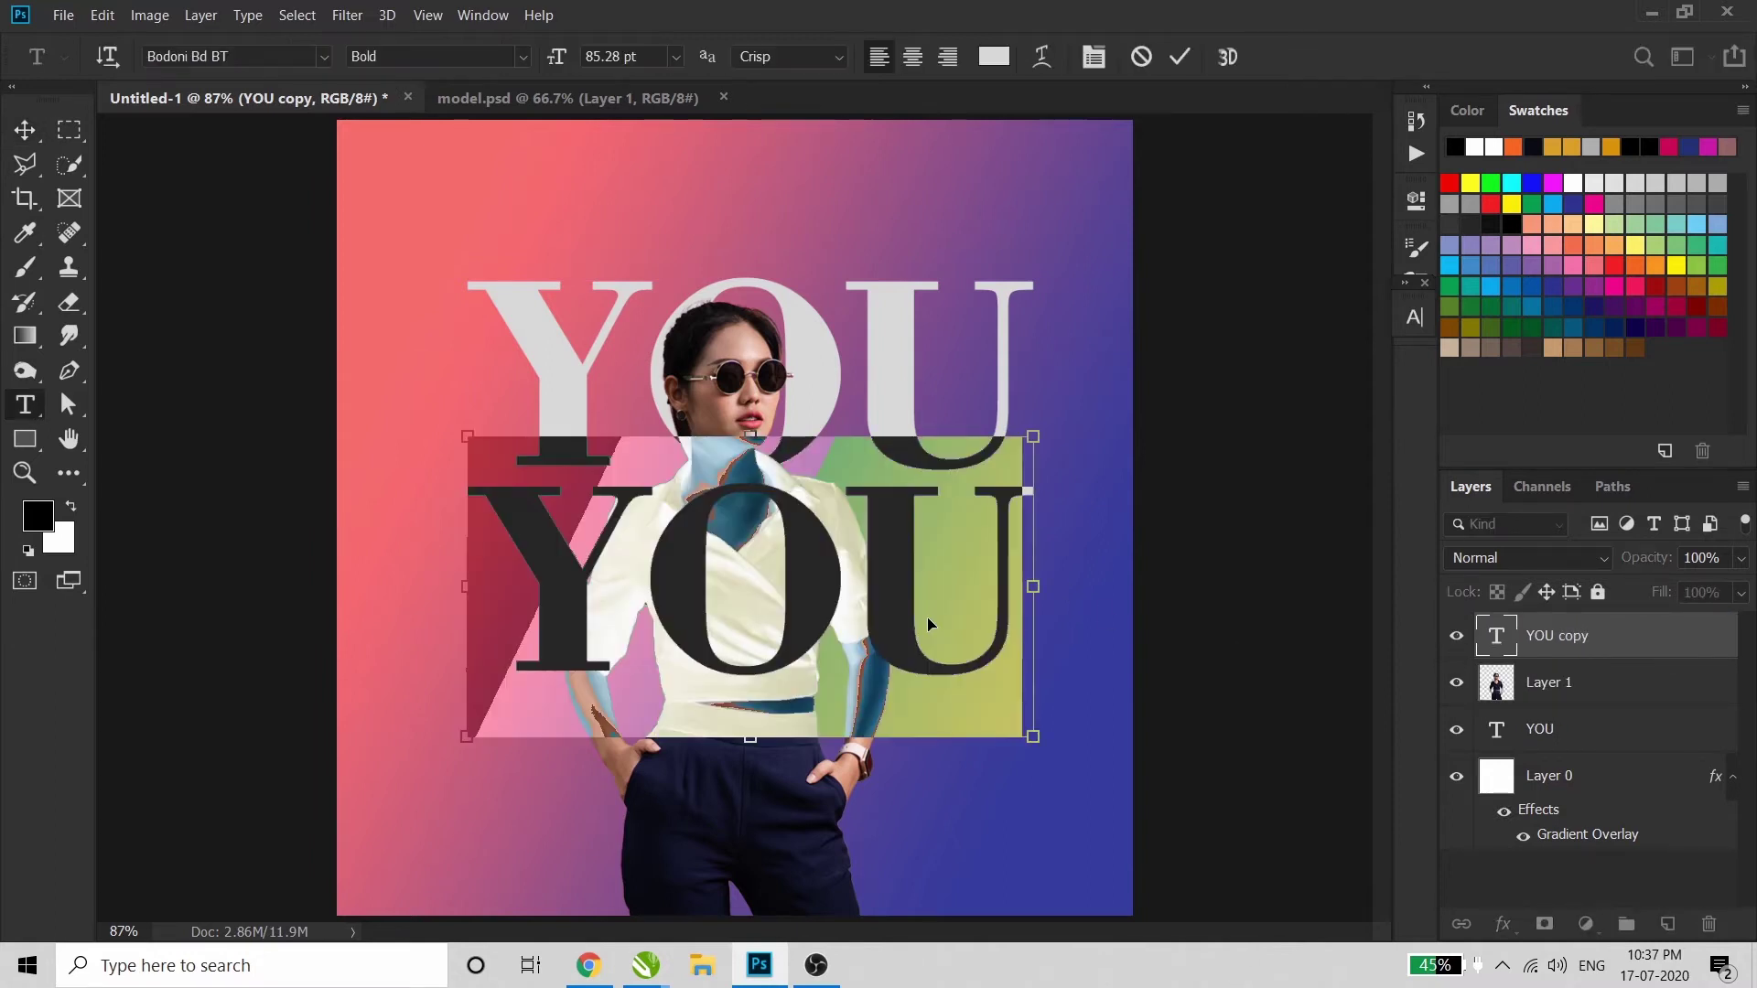
pyautogui.write('GOT')
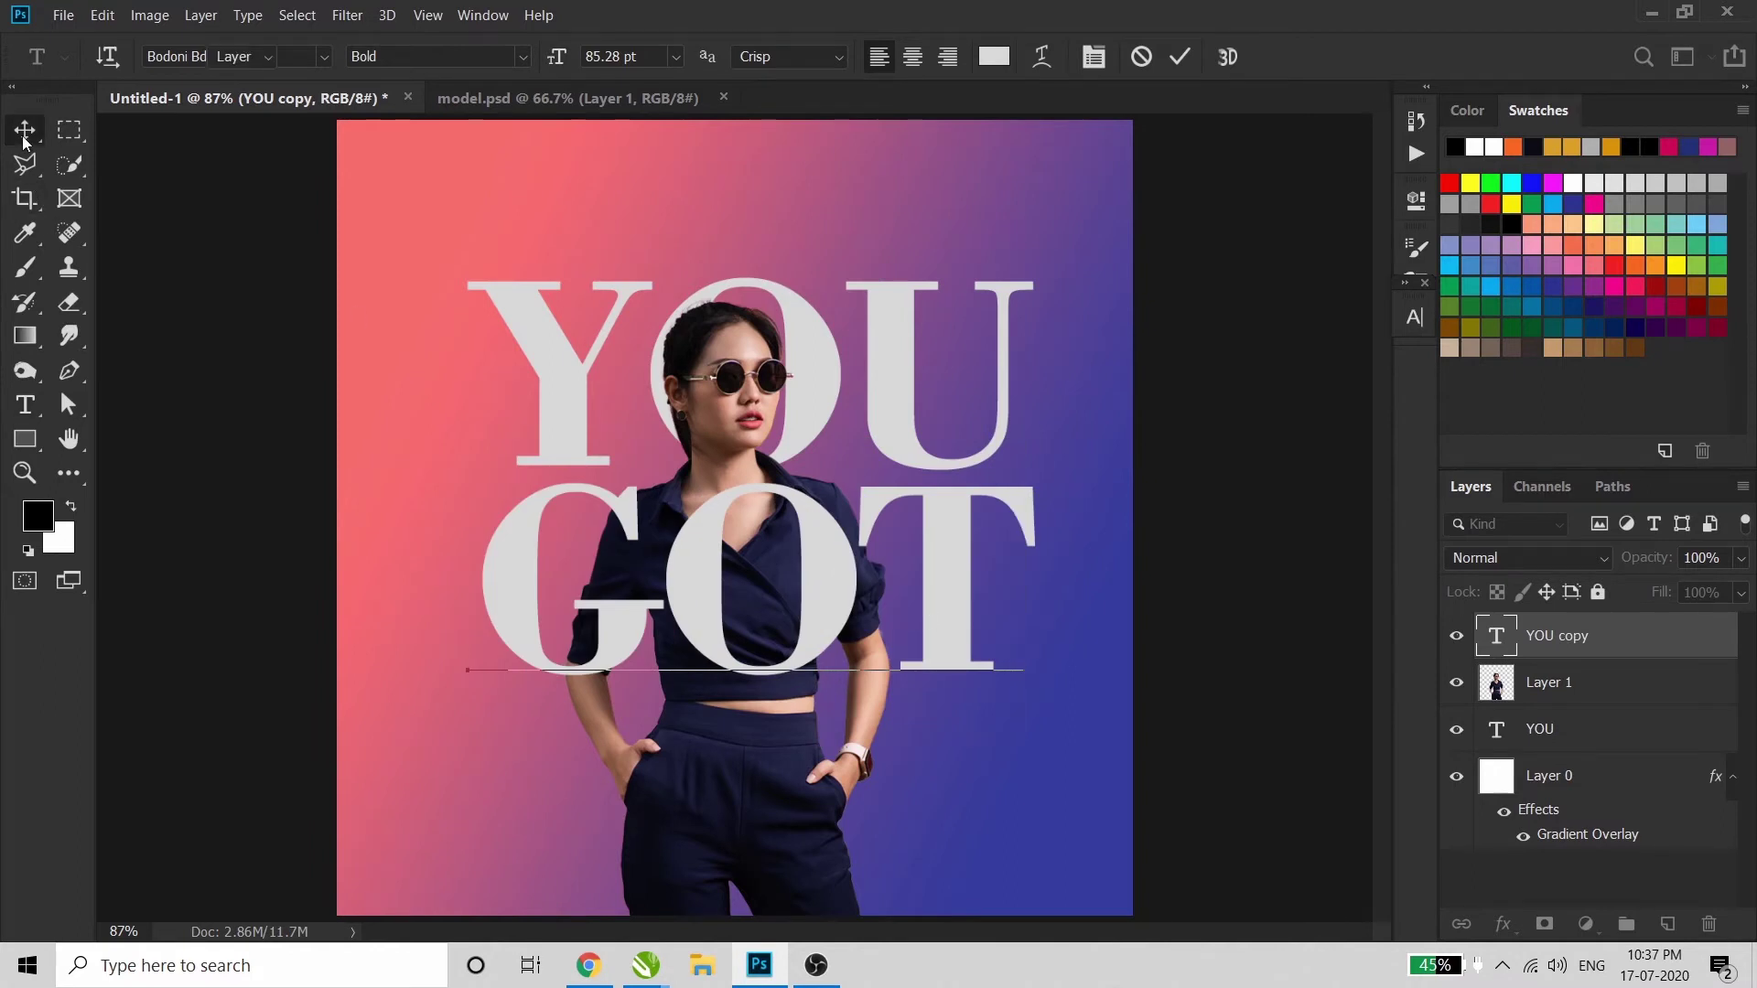
pyautogui.click(25, 130)
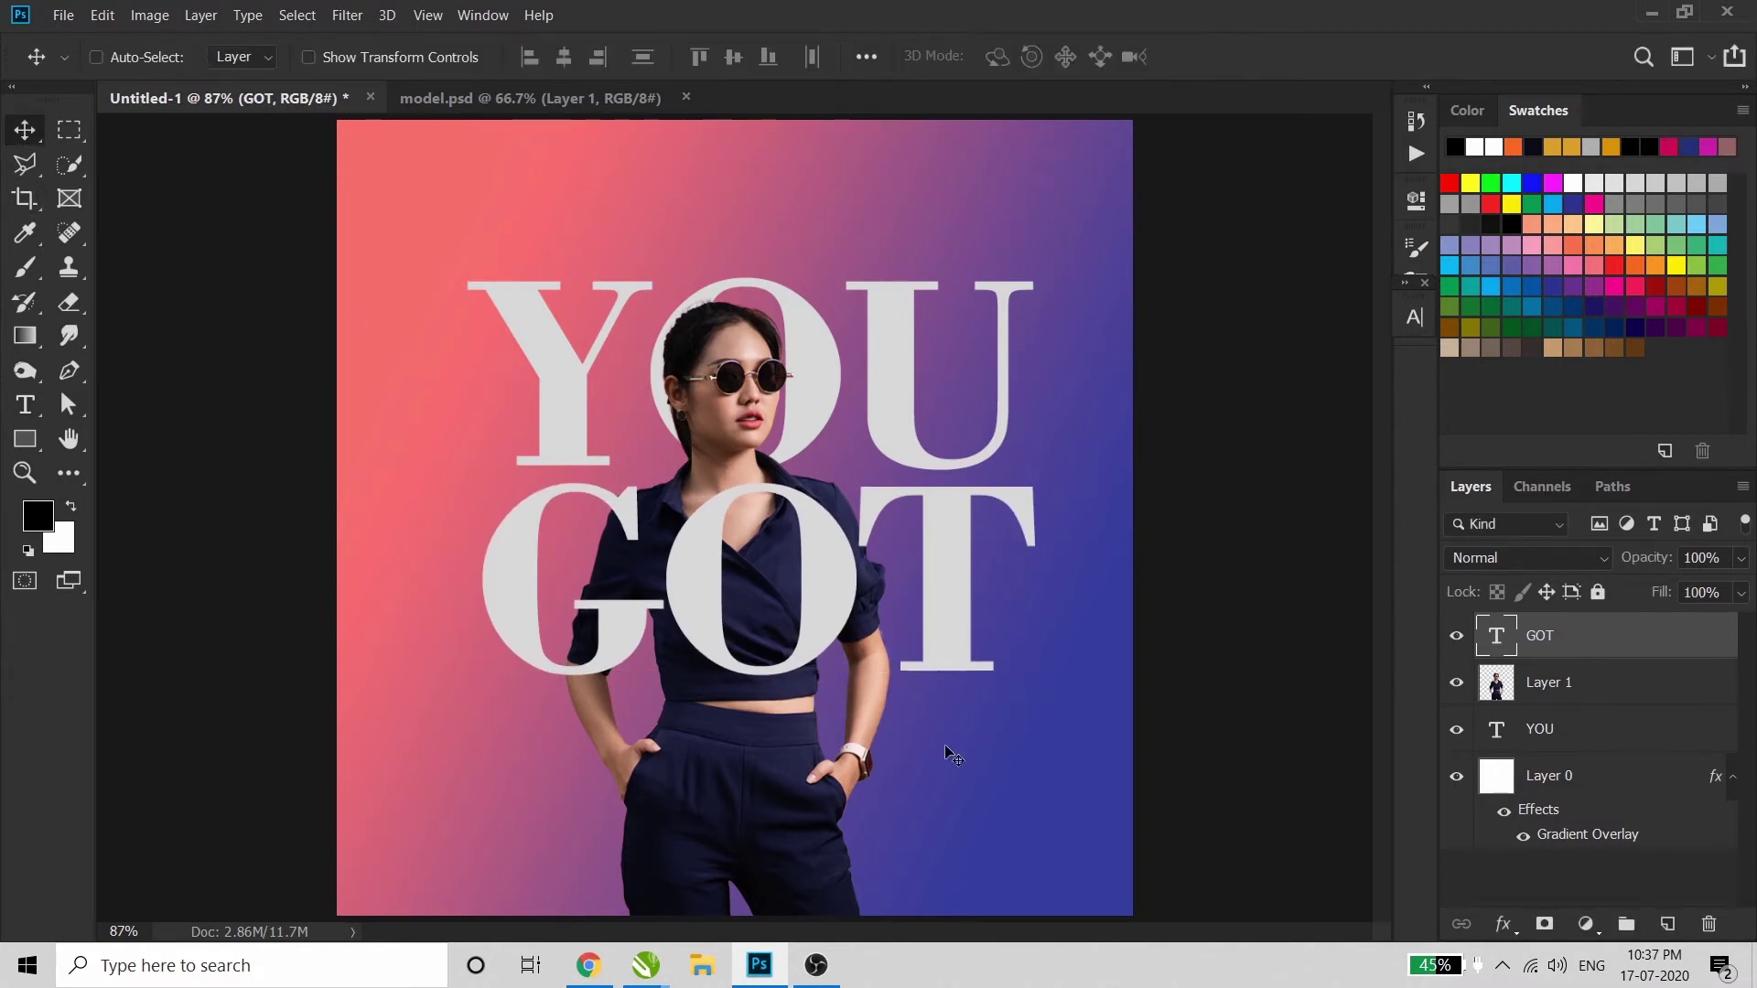
# Duplicate the GOT text lower on the canvas and scale the copy down to about 49%
pyautogui.moveTo(951, 551); pyautogui.dragTo(948, 719)
pyautogui.hotkey('ctrl', 't')
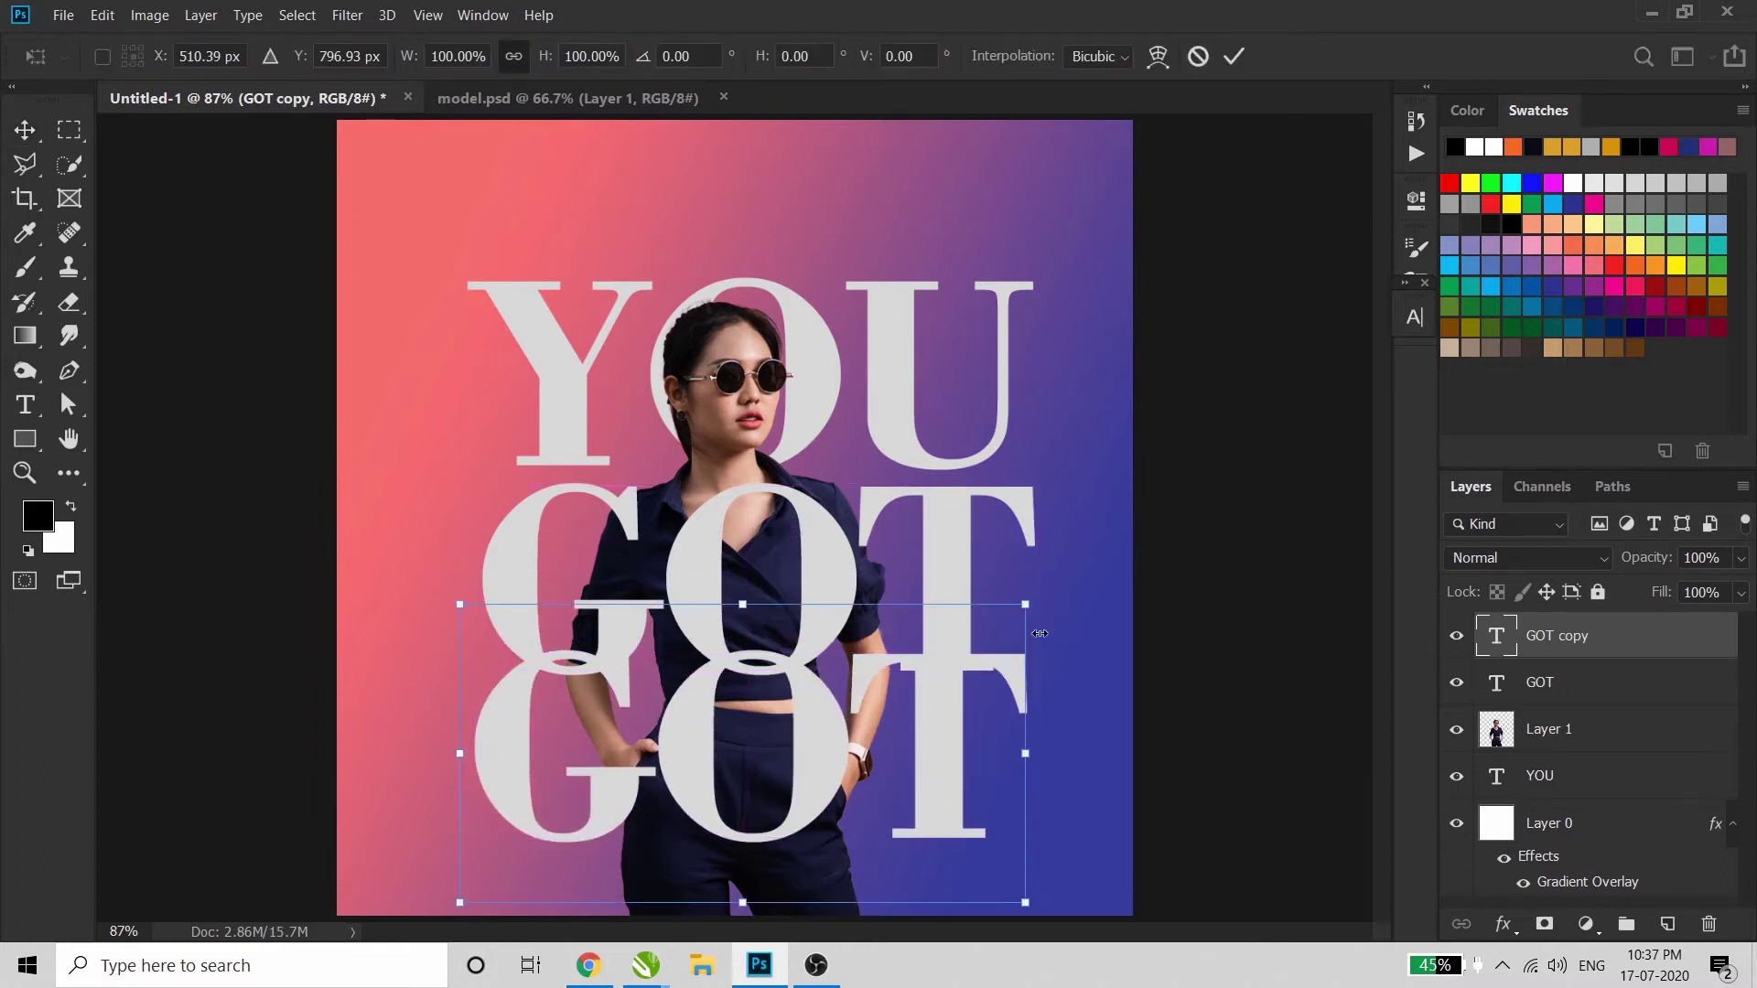
pyautogui.moveTo(1026, 606); pyautogui.dragTo(739, 762)
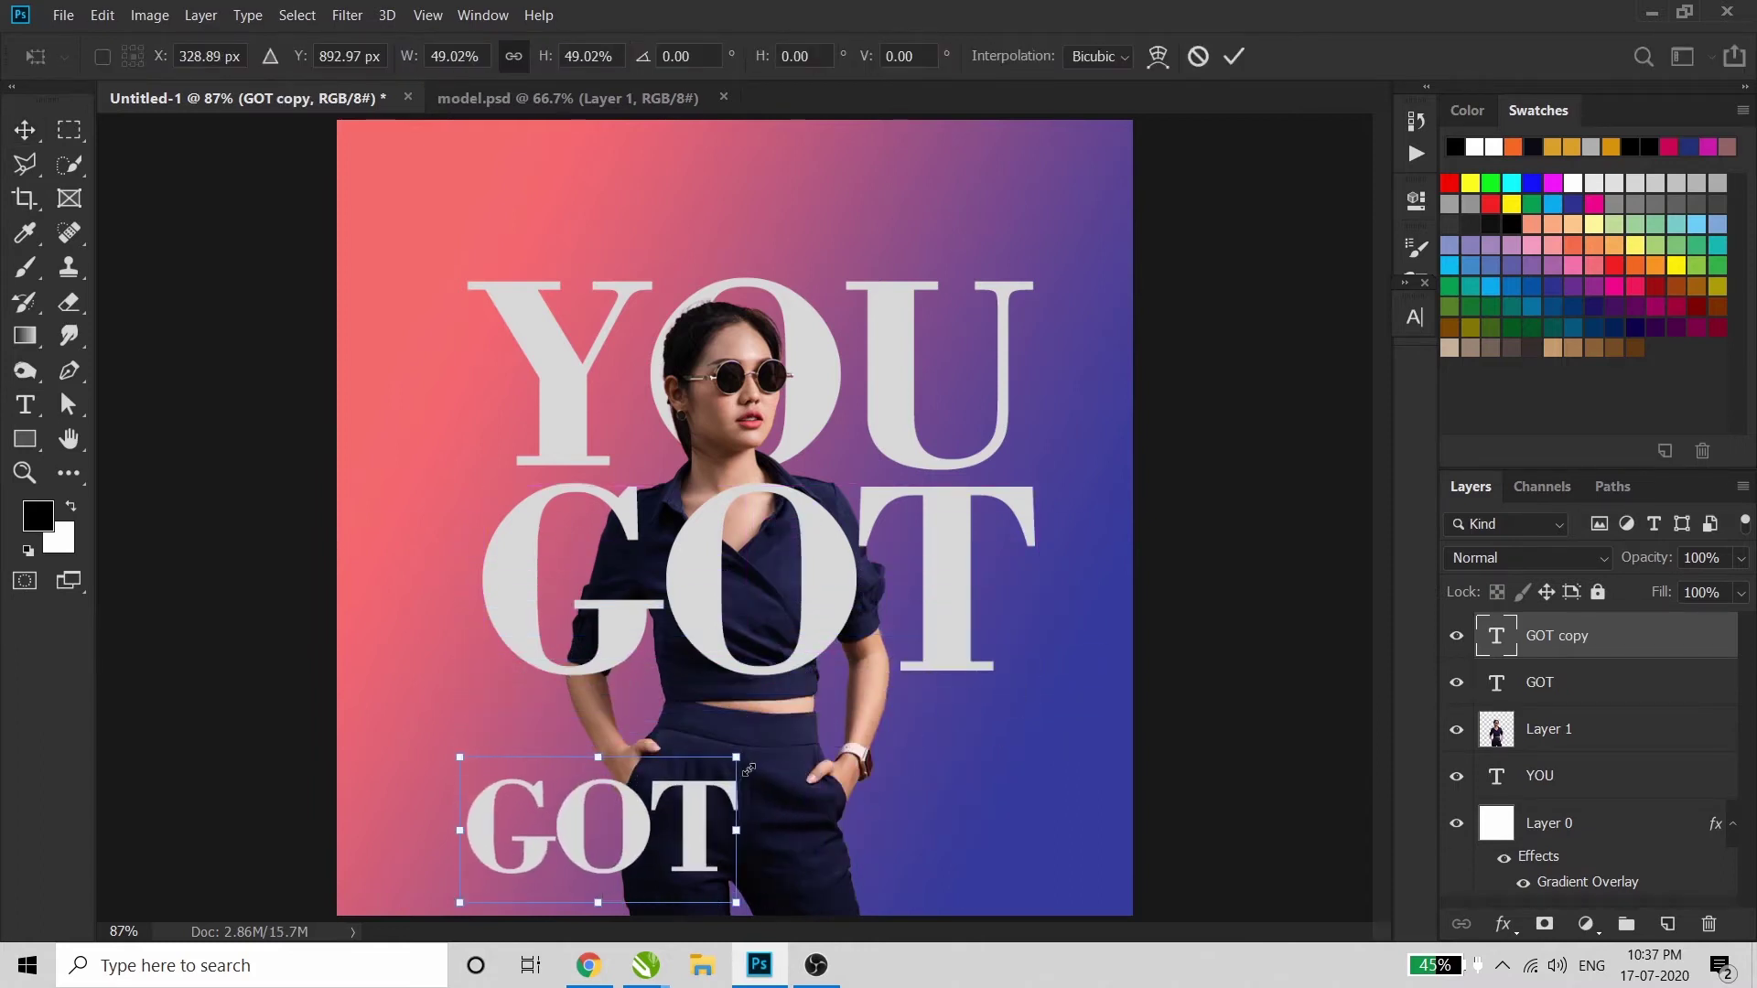
pyautogui.press('Return')
# Replace the wording of the small GOT copy with FASHION
pyautogui.press('t')
pyautogui.doubleClick(705, 817)
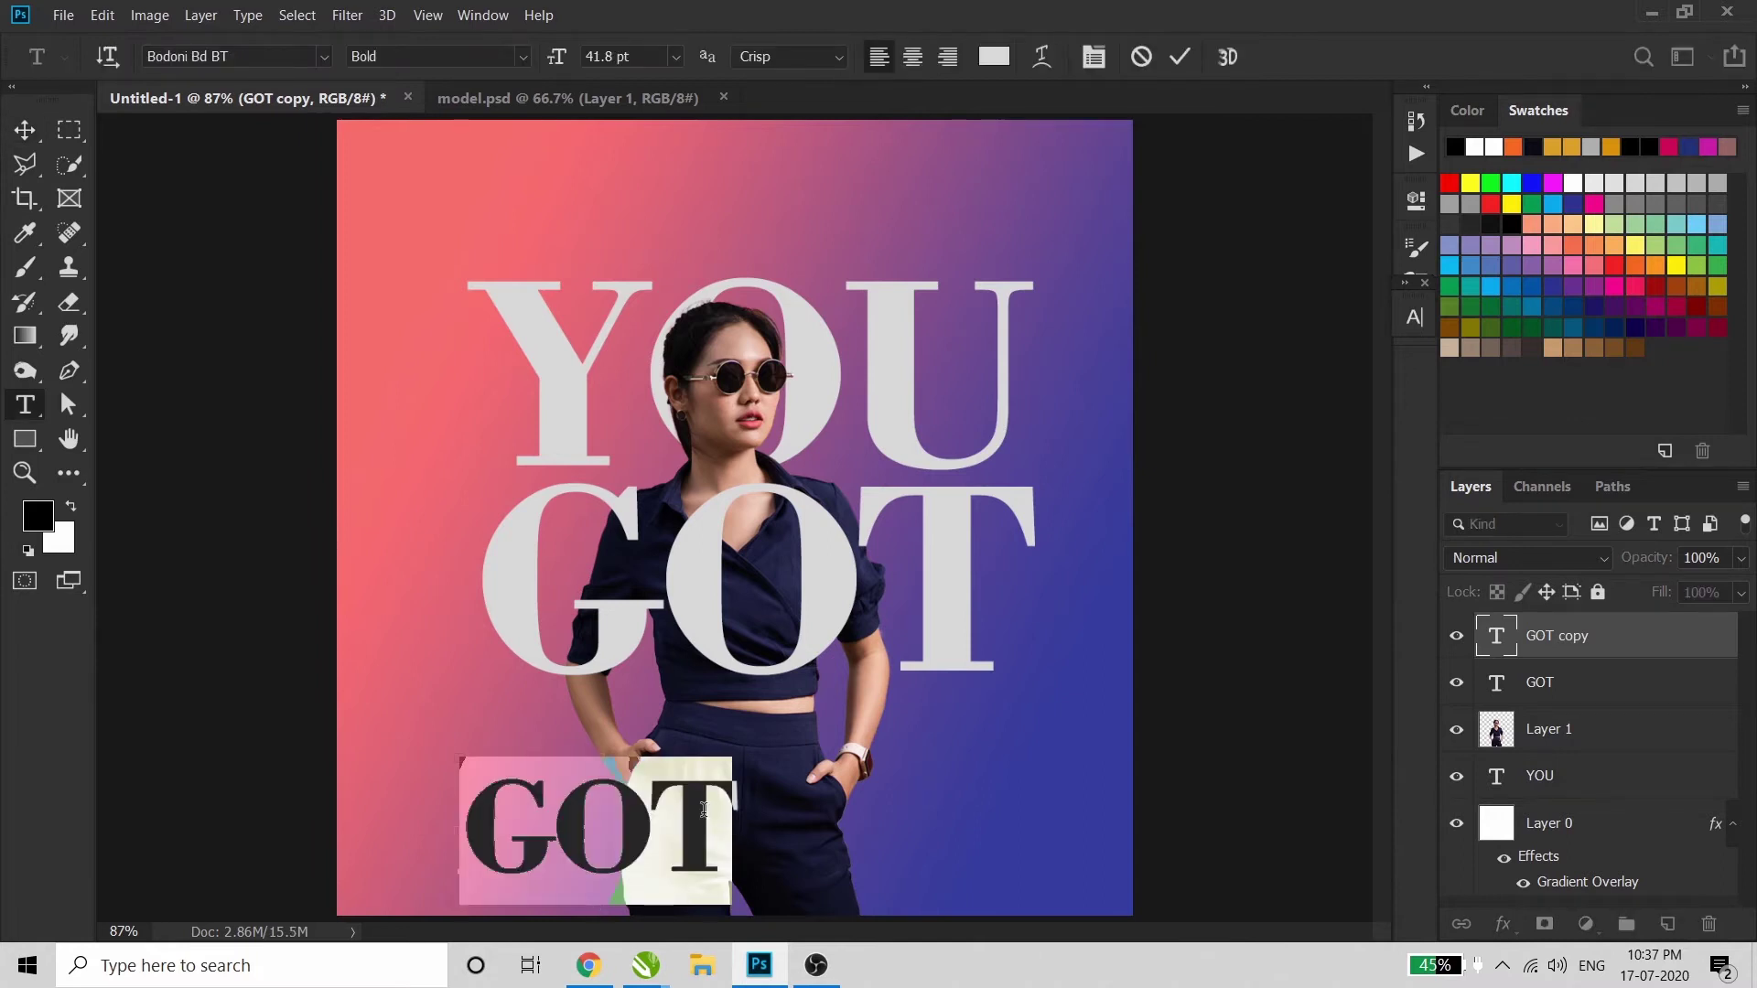
pyautogui.write('FASHION')
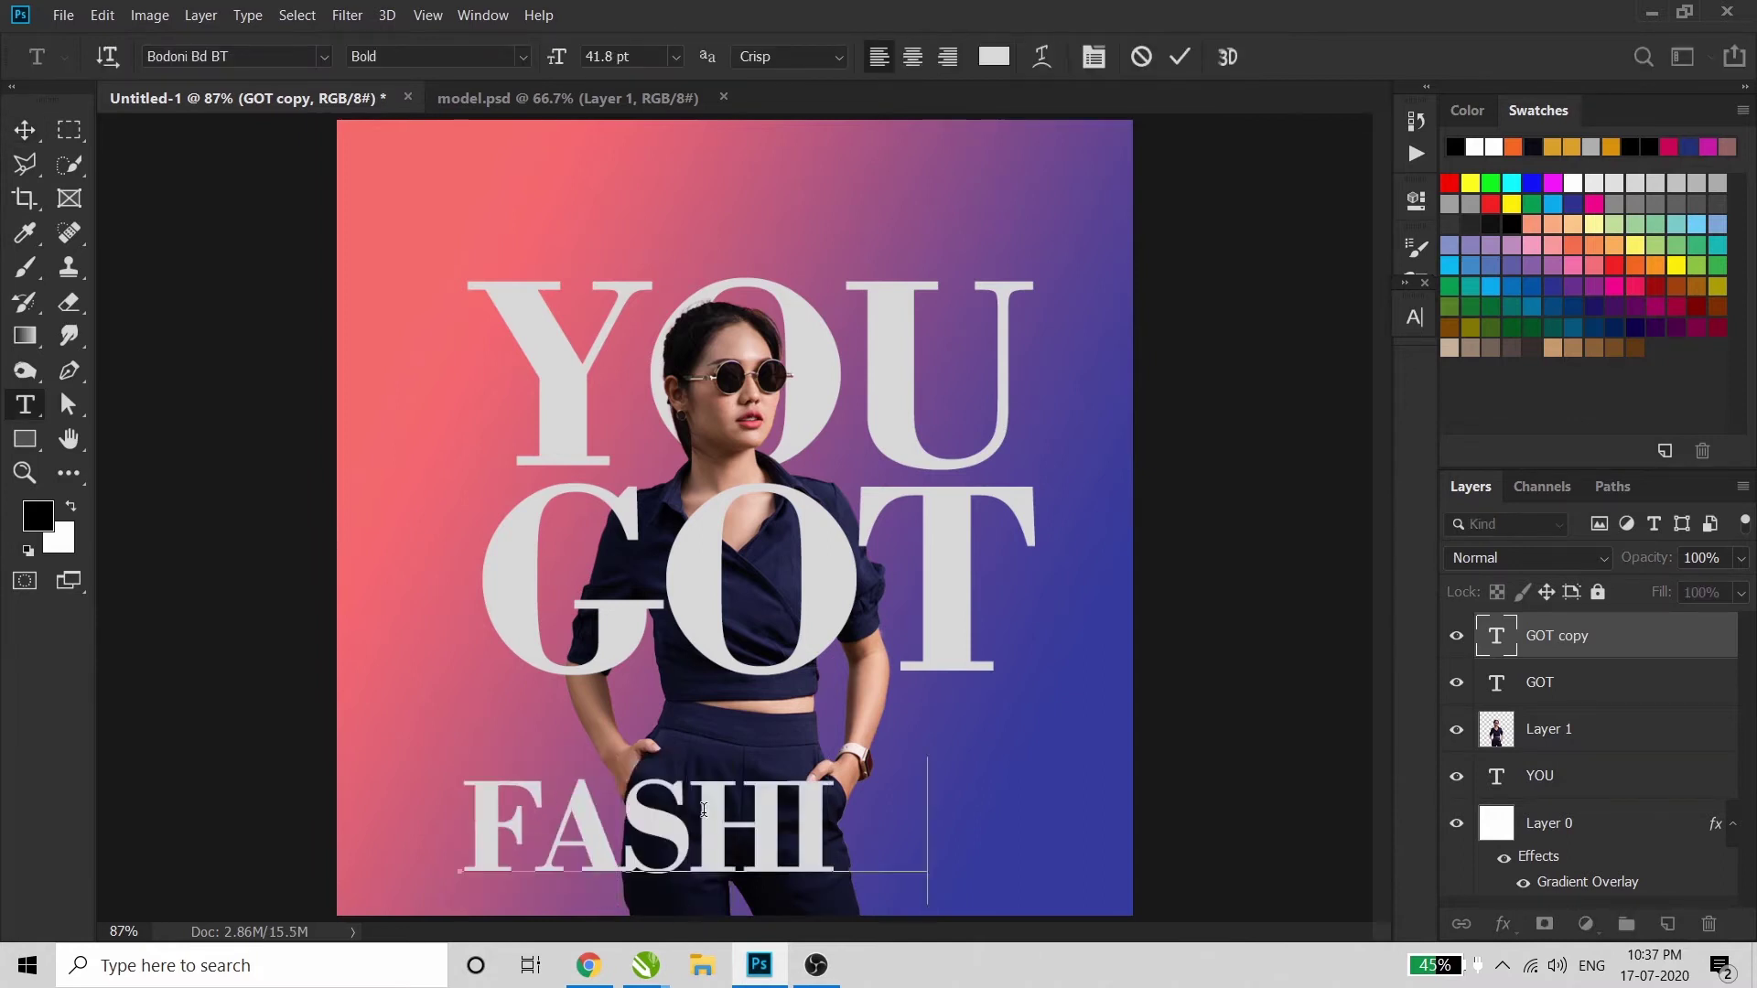
pyautogui.hotkey('ctrl', 'Return')
# Scale the FASHION text down to about 53% and position it just beneath the GOT lettering
pyautogui.press('v')
pyautogui.moveTo(756, 827); pyautogui.dragTo(742, 772)
pyautogui.hotkey('ctrl', 't')
pyautogui.moveTo(1004, 839); pyautogui.dragTo(741, 780)
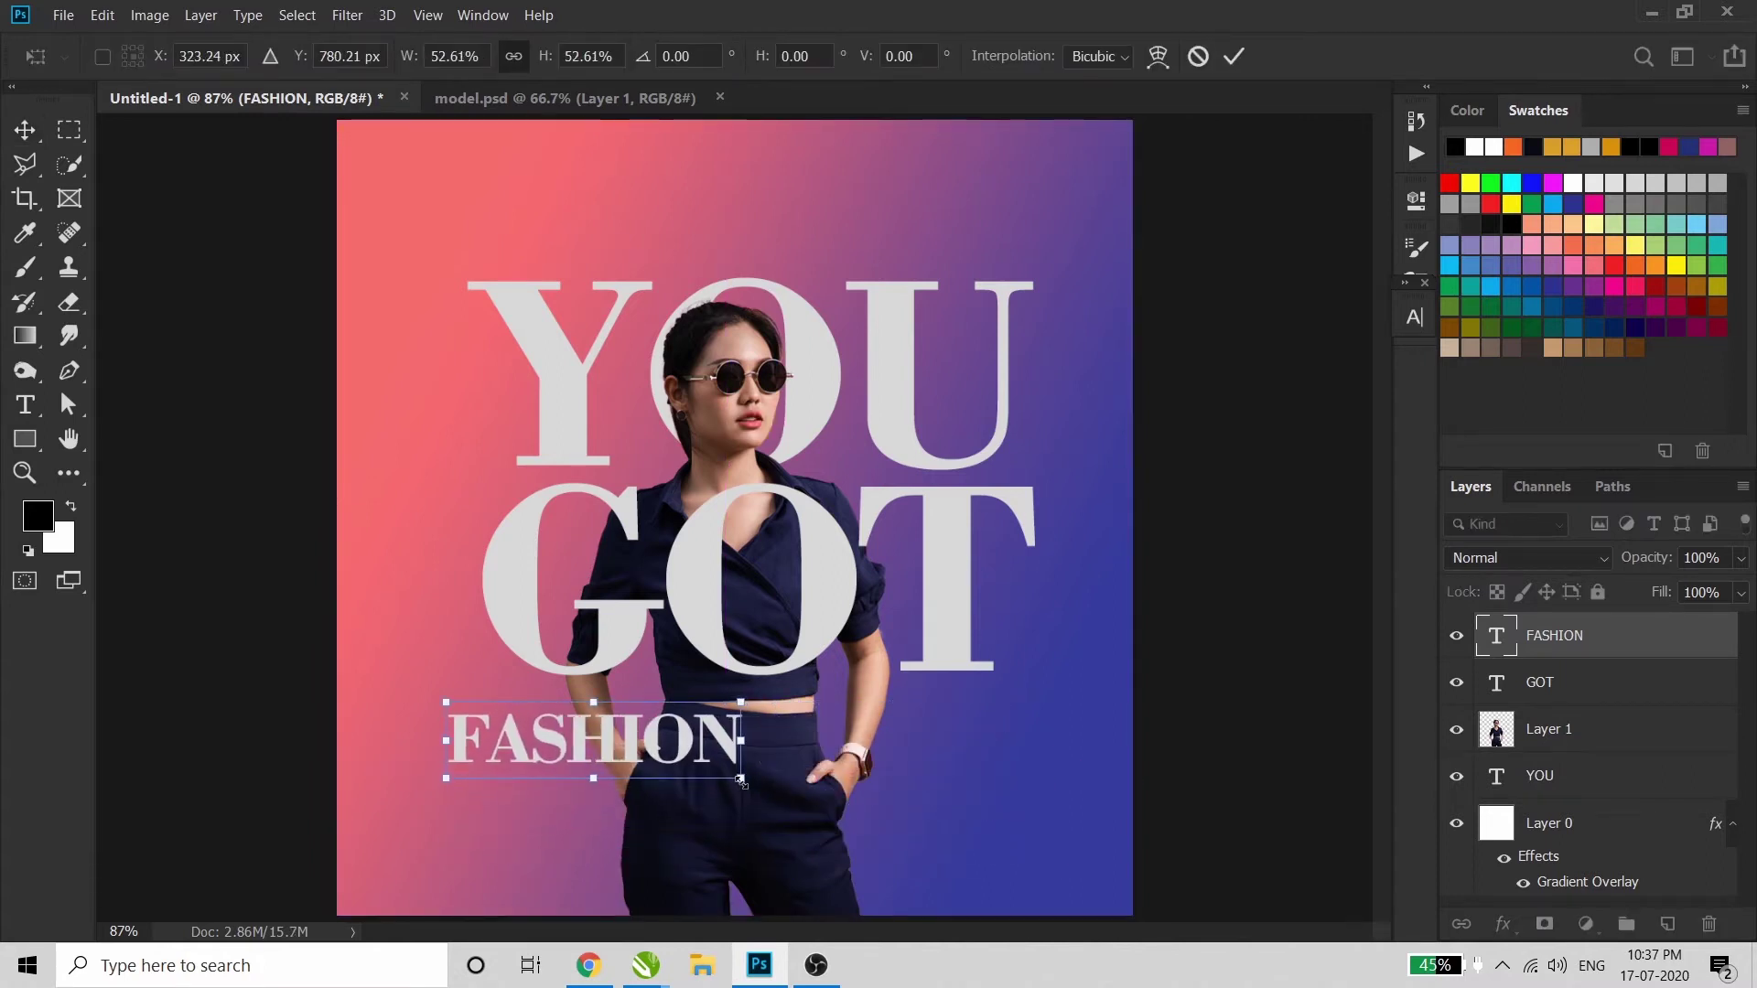
pyautogui.press('Return')
# Widen the letter tracking of the FASHION text to about 420
pyautogui.click(1424, 320)
pyautogui.click(1324, 413)
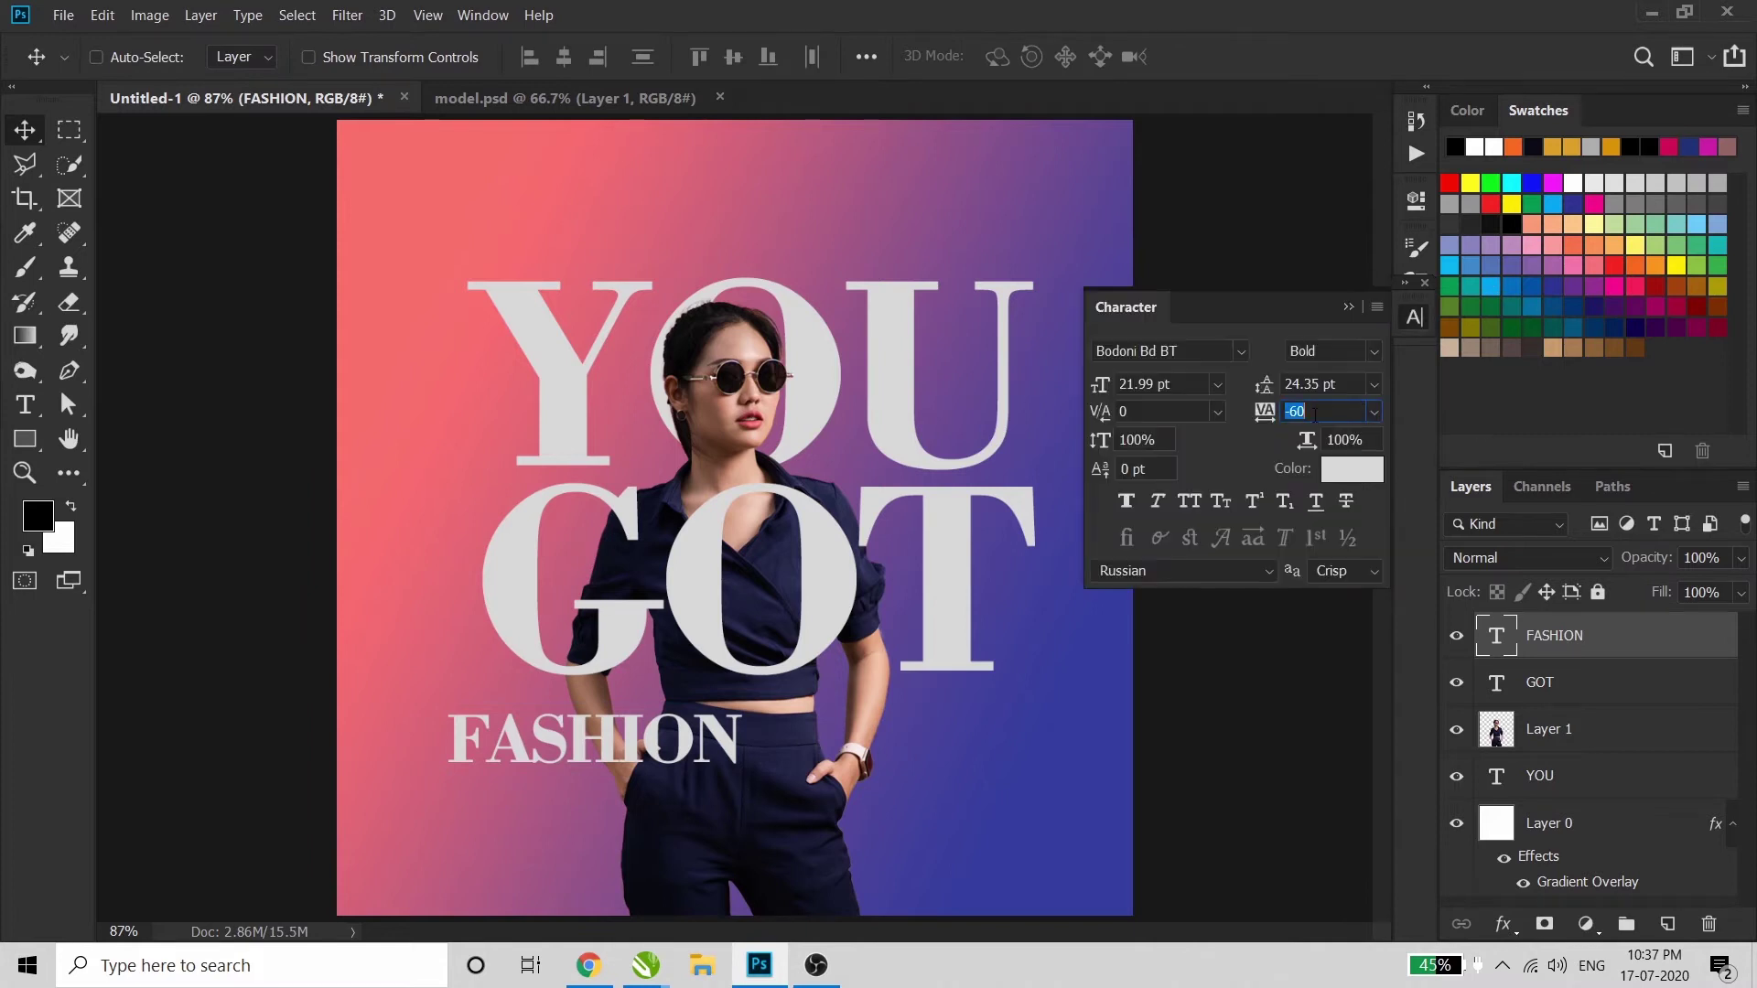
pyautogui.moveTo(1262, 428); pyautogui.dragTo(1290, 416)
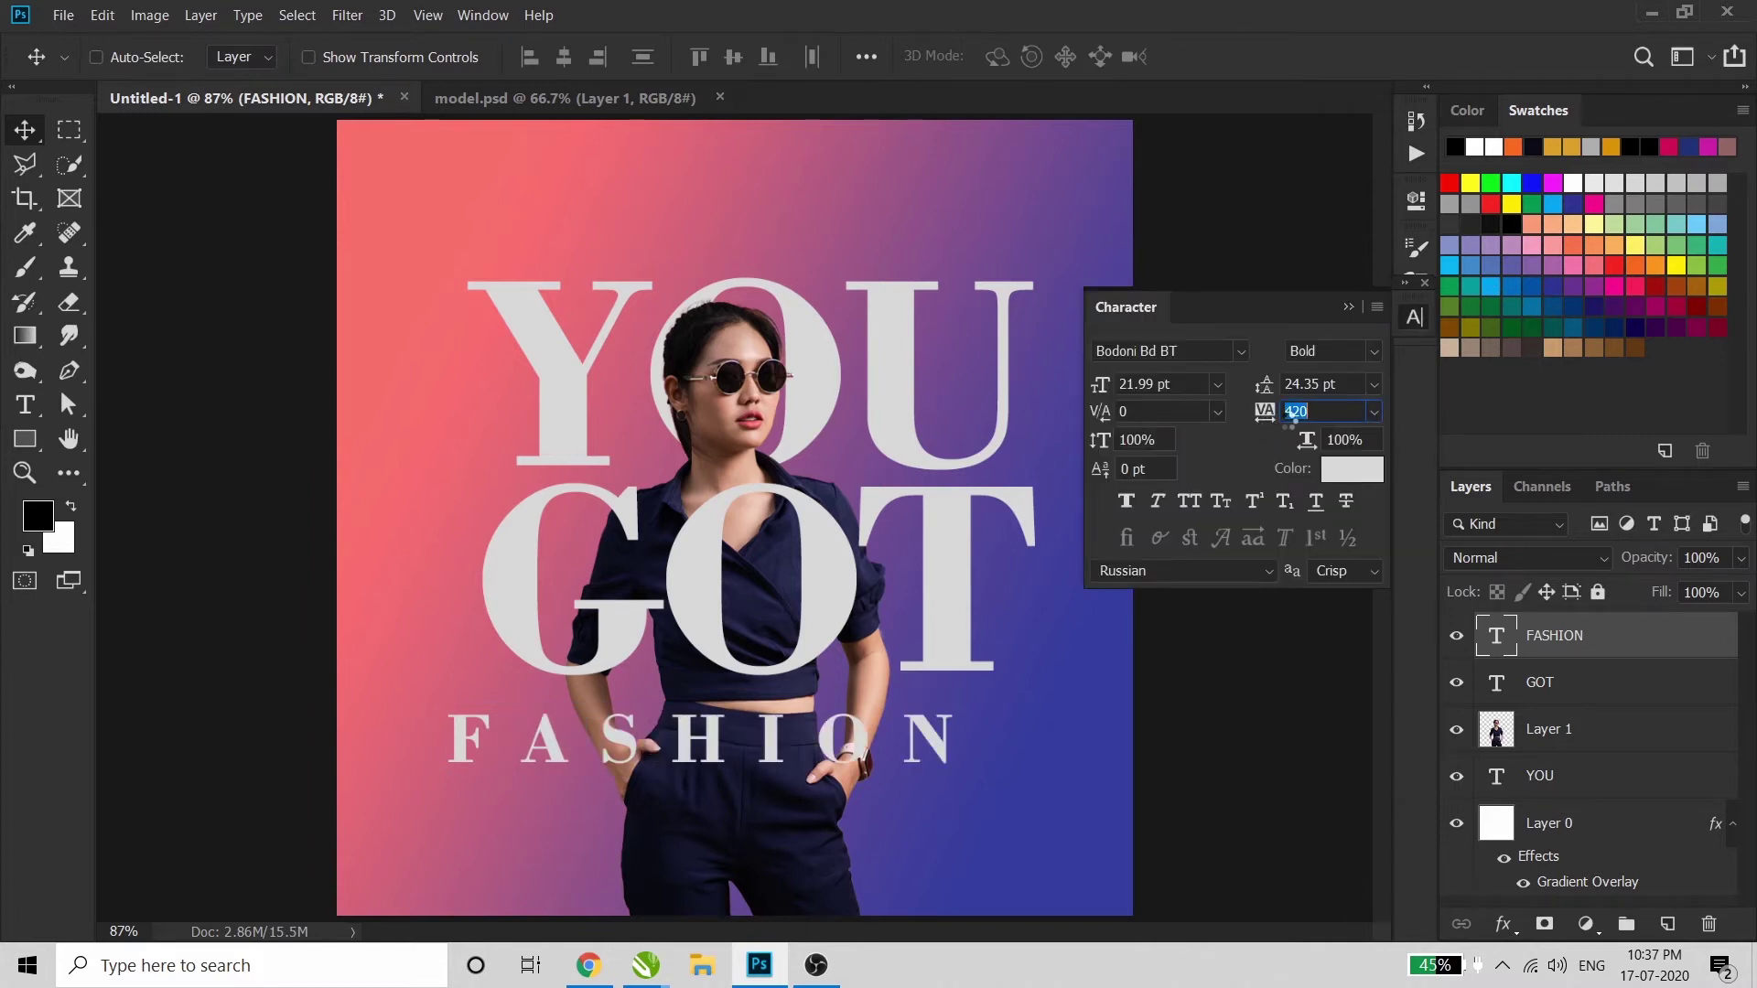
pyautogui.click(1408, 322)
# Move the FASHION text under the middle of GOT and nudge its vertical and horizontal position to fine-tune the gap
pyautogui.moveTo(932, 750); pyautogui.dragTo(984, 727)
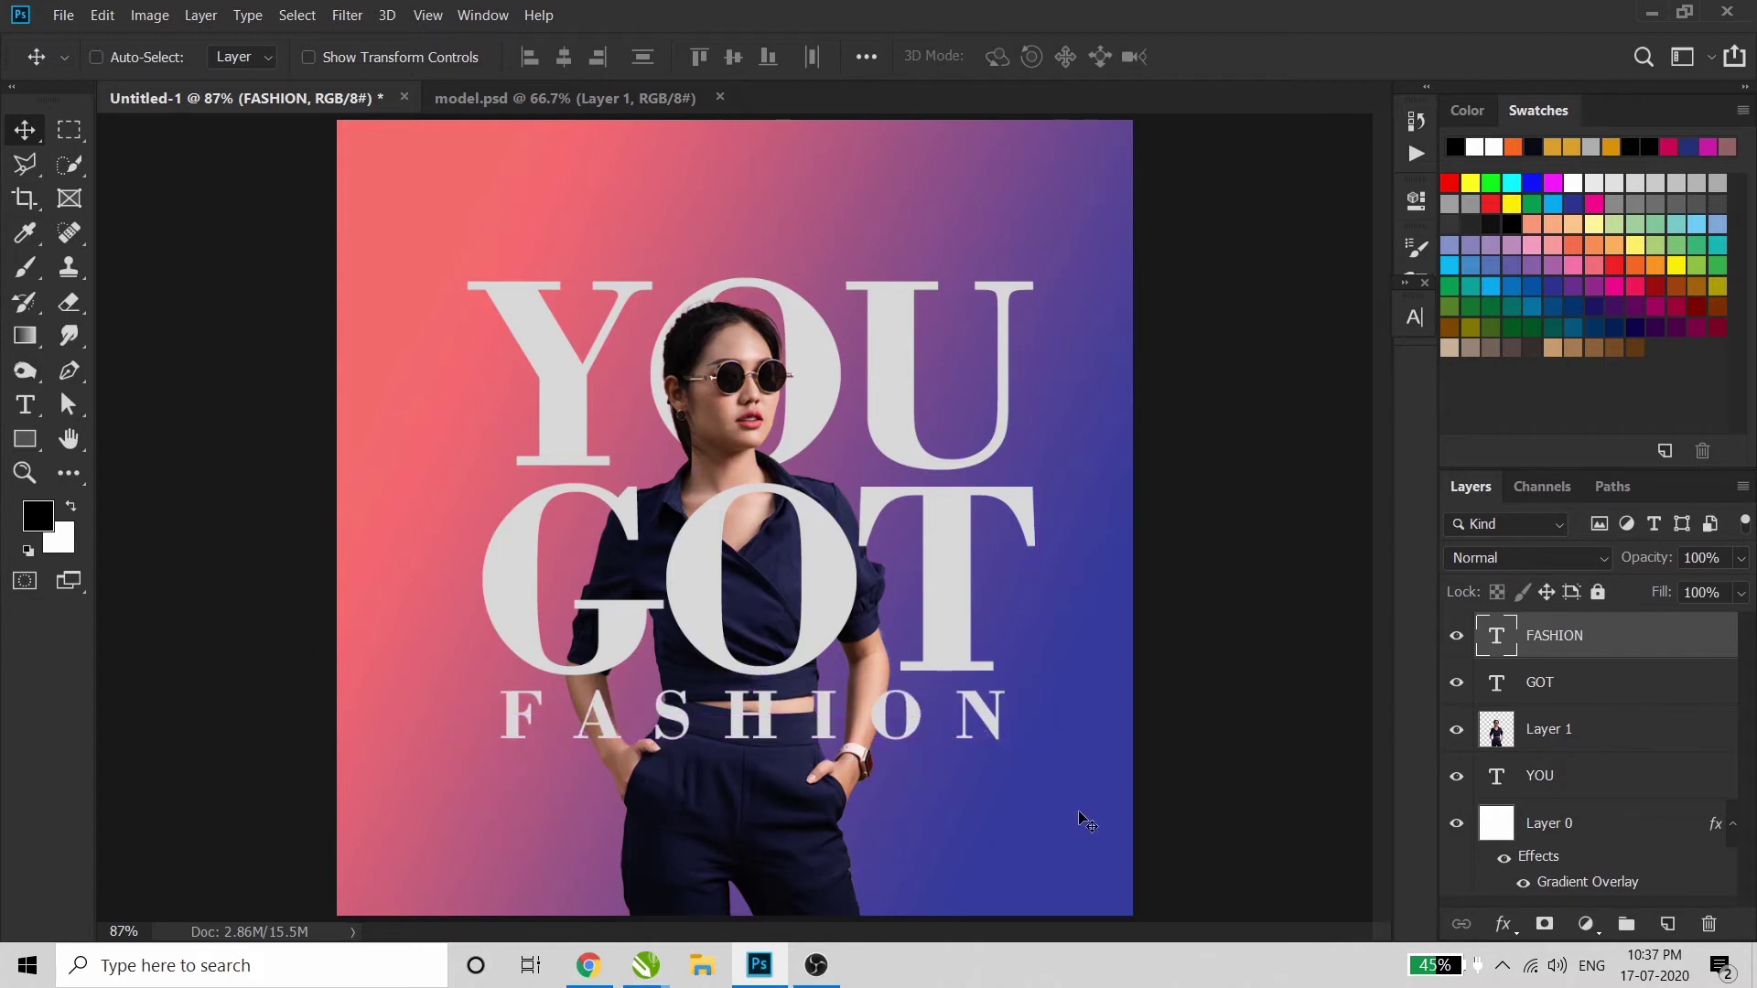
pyautogui.press('Down')
pyautogui.press('Down')
pyautogui.press('Down')
pyautogui.press('Down')
pyautogui.press('Down')
pyautogui.press('Down')
pyautogui.press('Down')
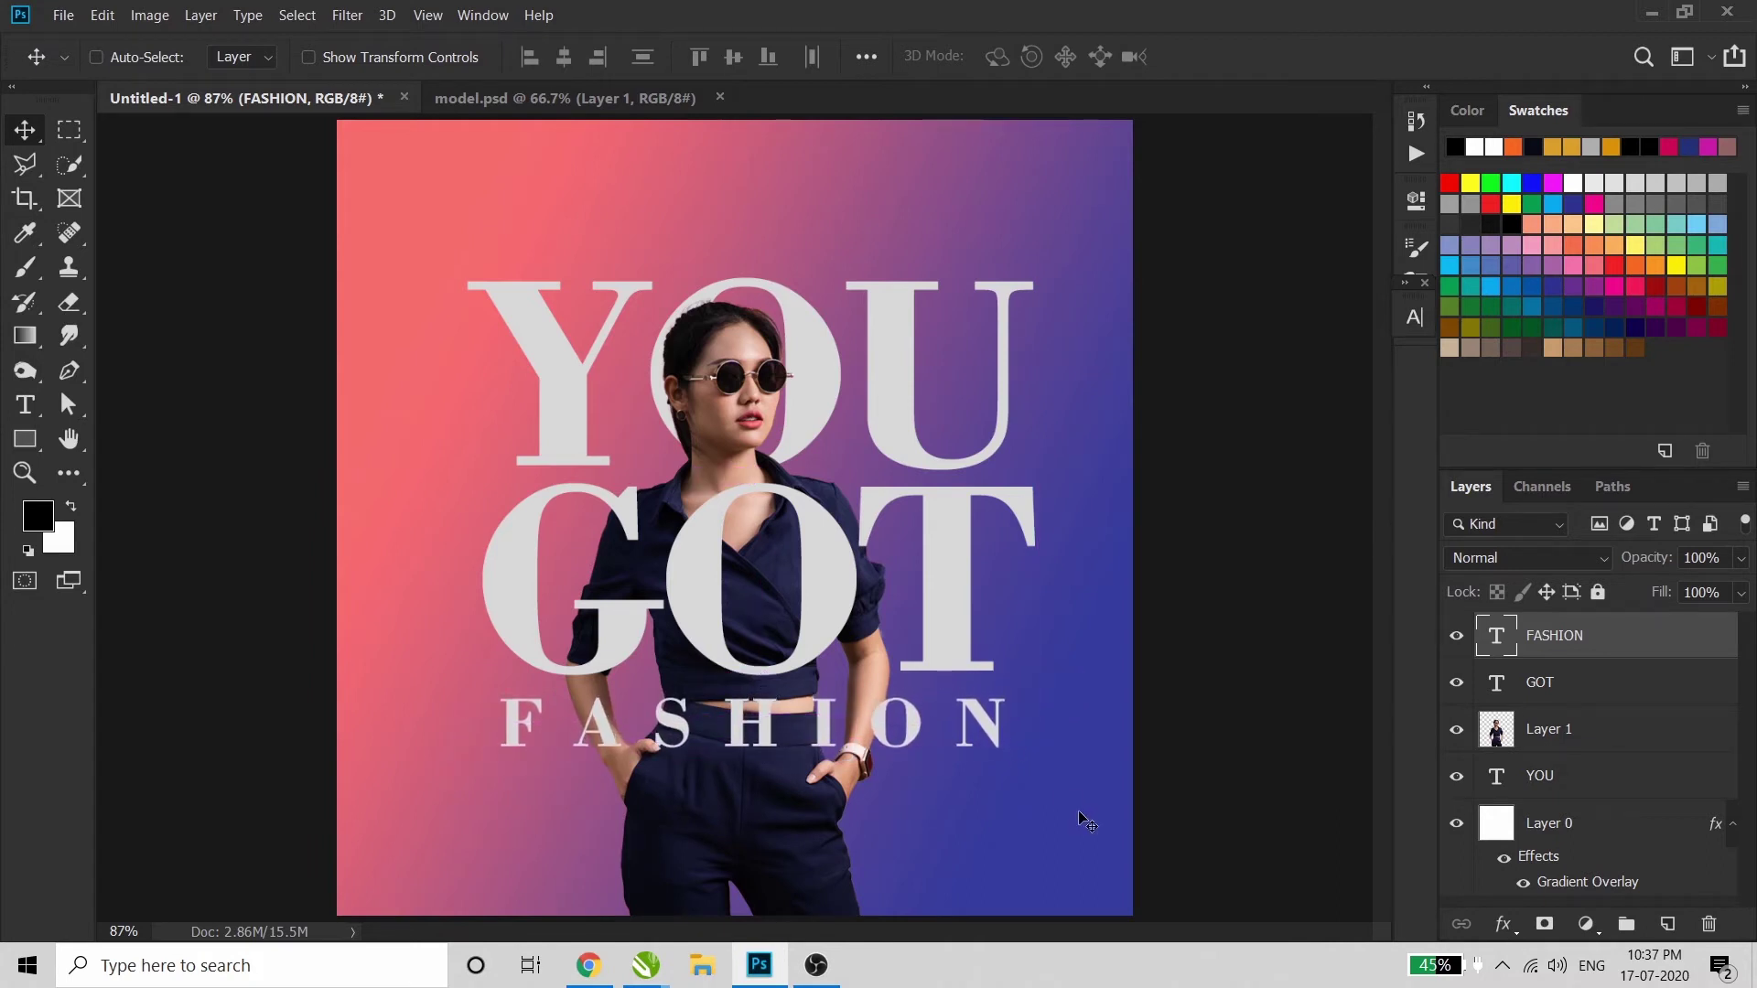
pyautogui.press('Up')
pyautogui.press('Up')
pyautogui.press('Up')
pyautogui.press('Up')
pyautogui.press('Up')
pyautogui.press('Up')
pyautogui.press('Up')
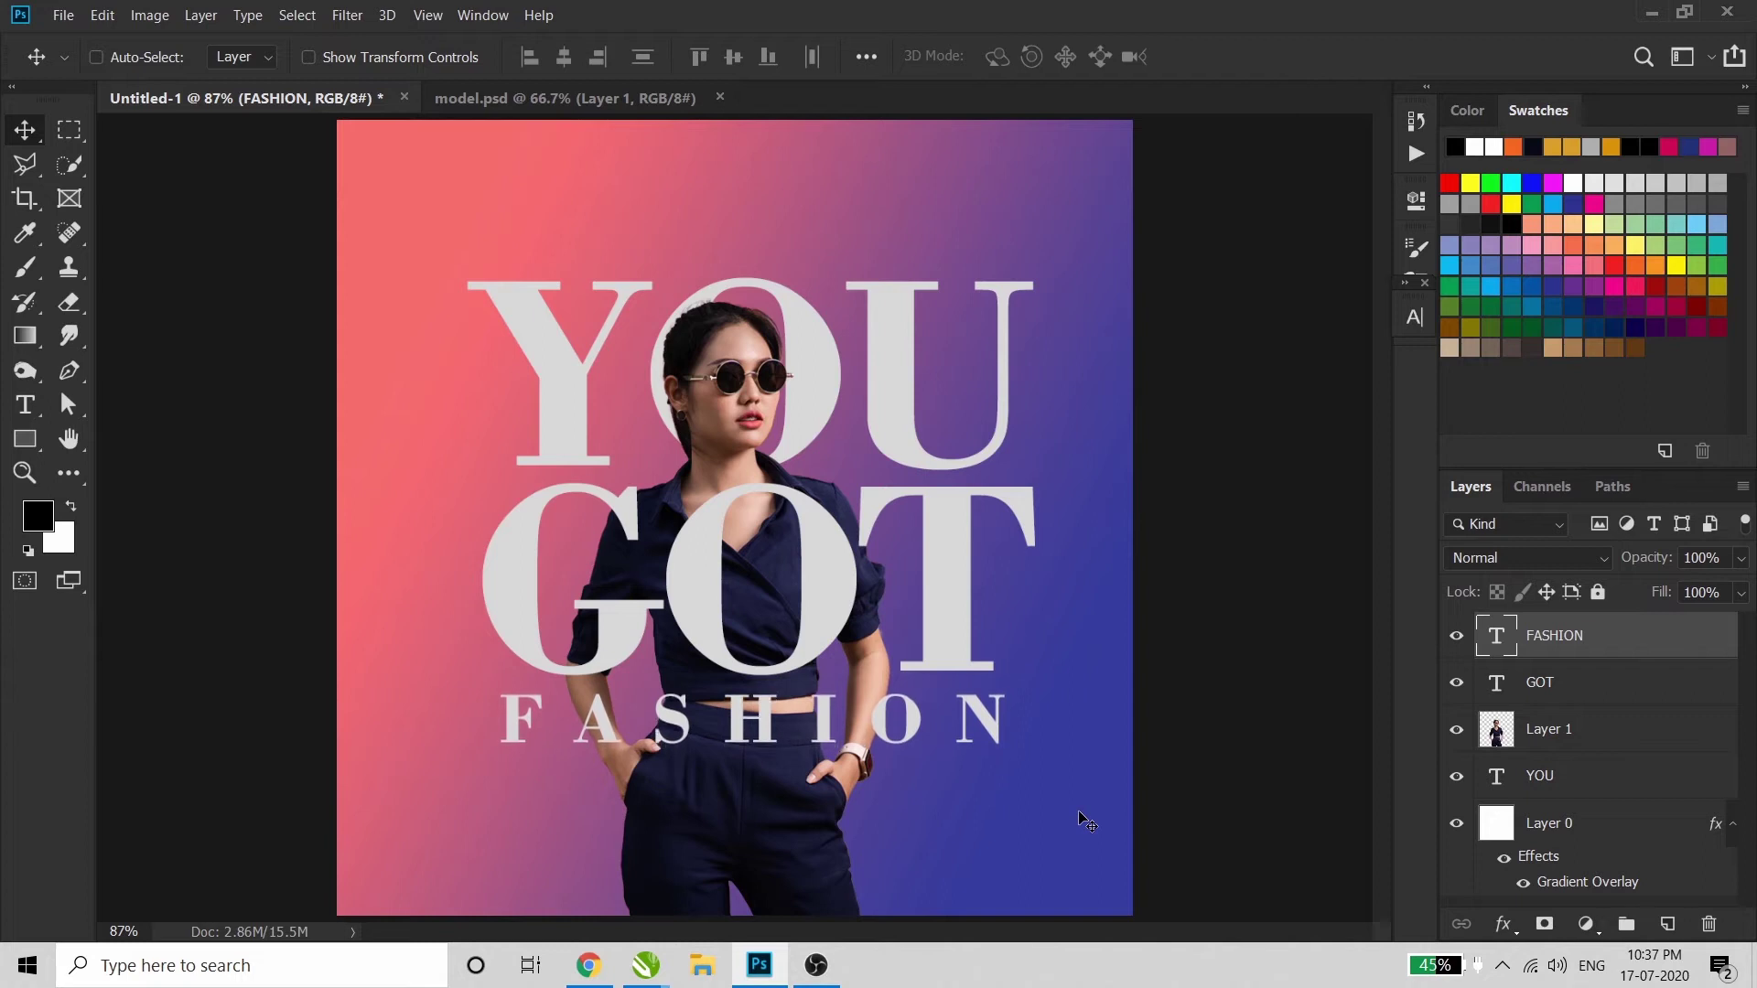
pyautogui.press('Up')
pyautogui.hotkey('alt', 'Left')
pyautogui.hotkey('alt', 'Left')
pyautogui.hotkey('alt', 'Left')
pyautogui.hotkey('alt', 'Left')
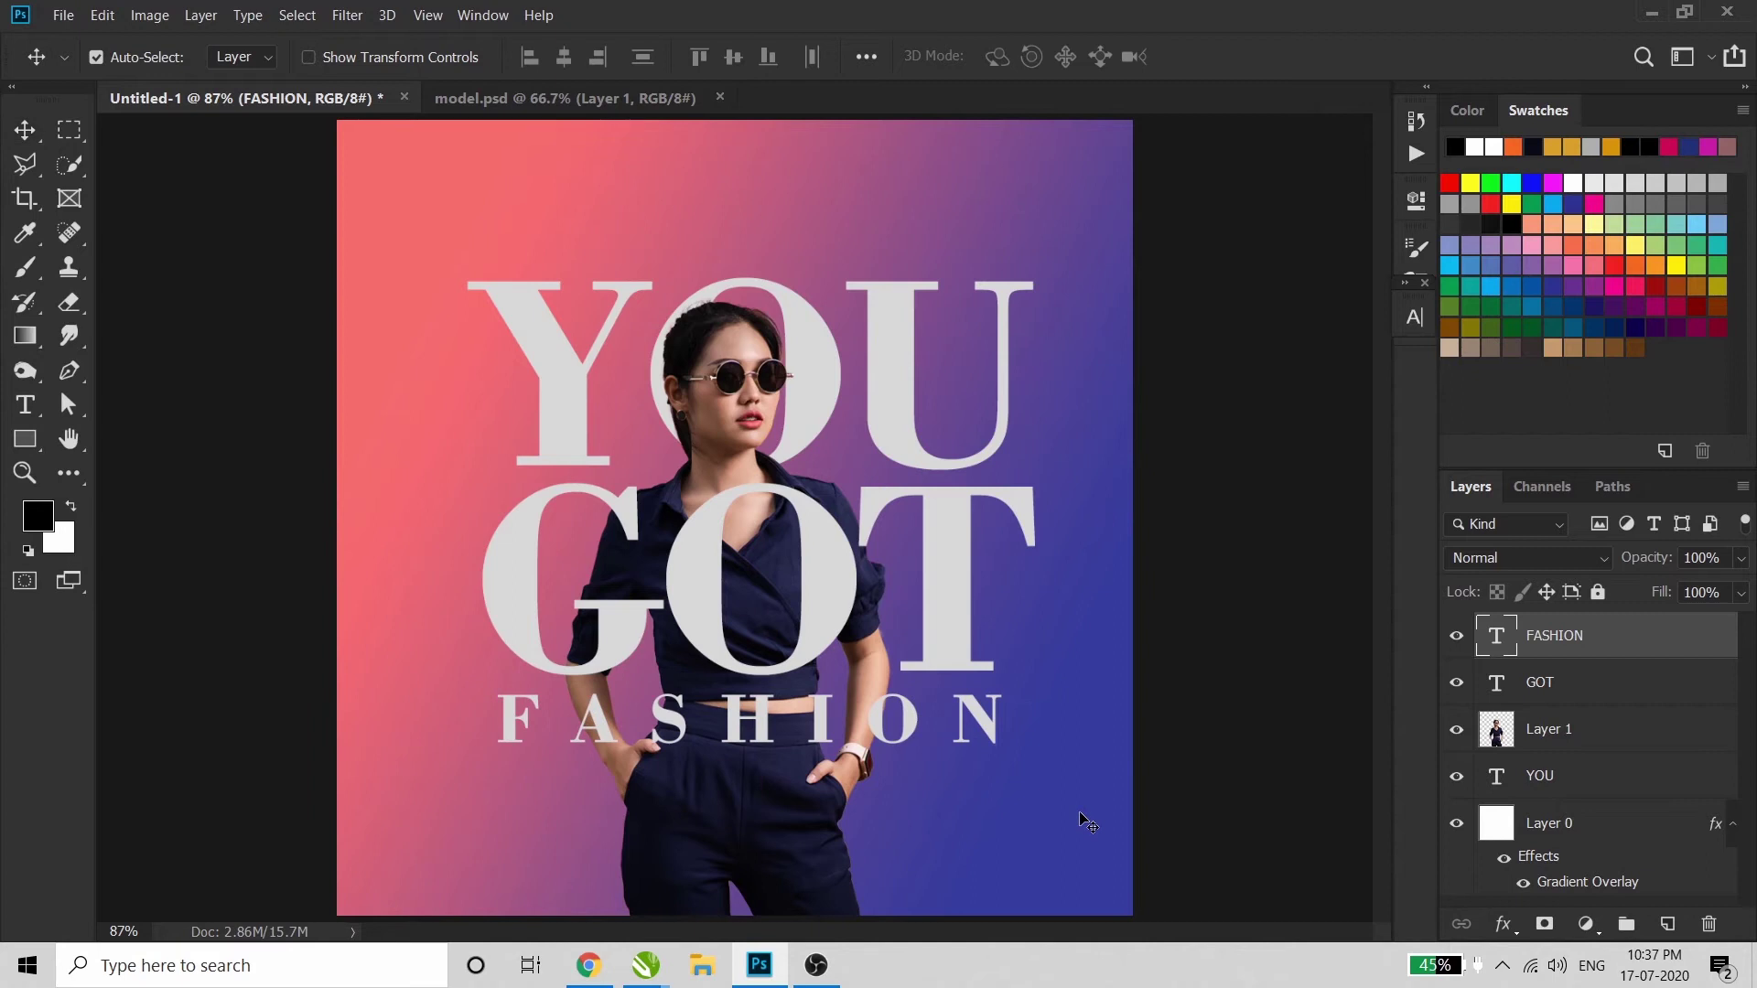
# Enlarge the FASHION text to about 104% so that its width better matches the GOT lettering
pyautogui.hotkey('ctrl', 't')
pyautogui.moveTo(1040, 769); pyautogui.dragTo(1063, 792)
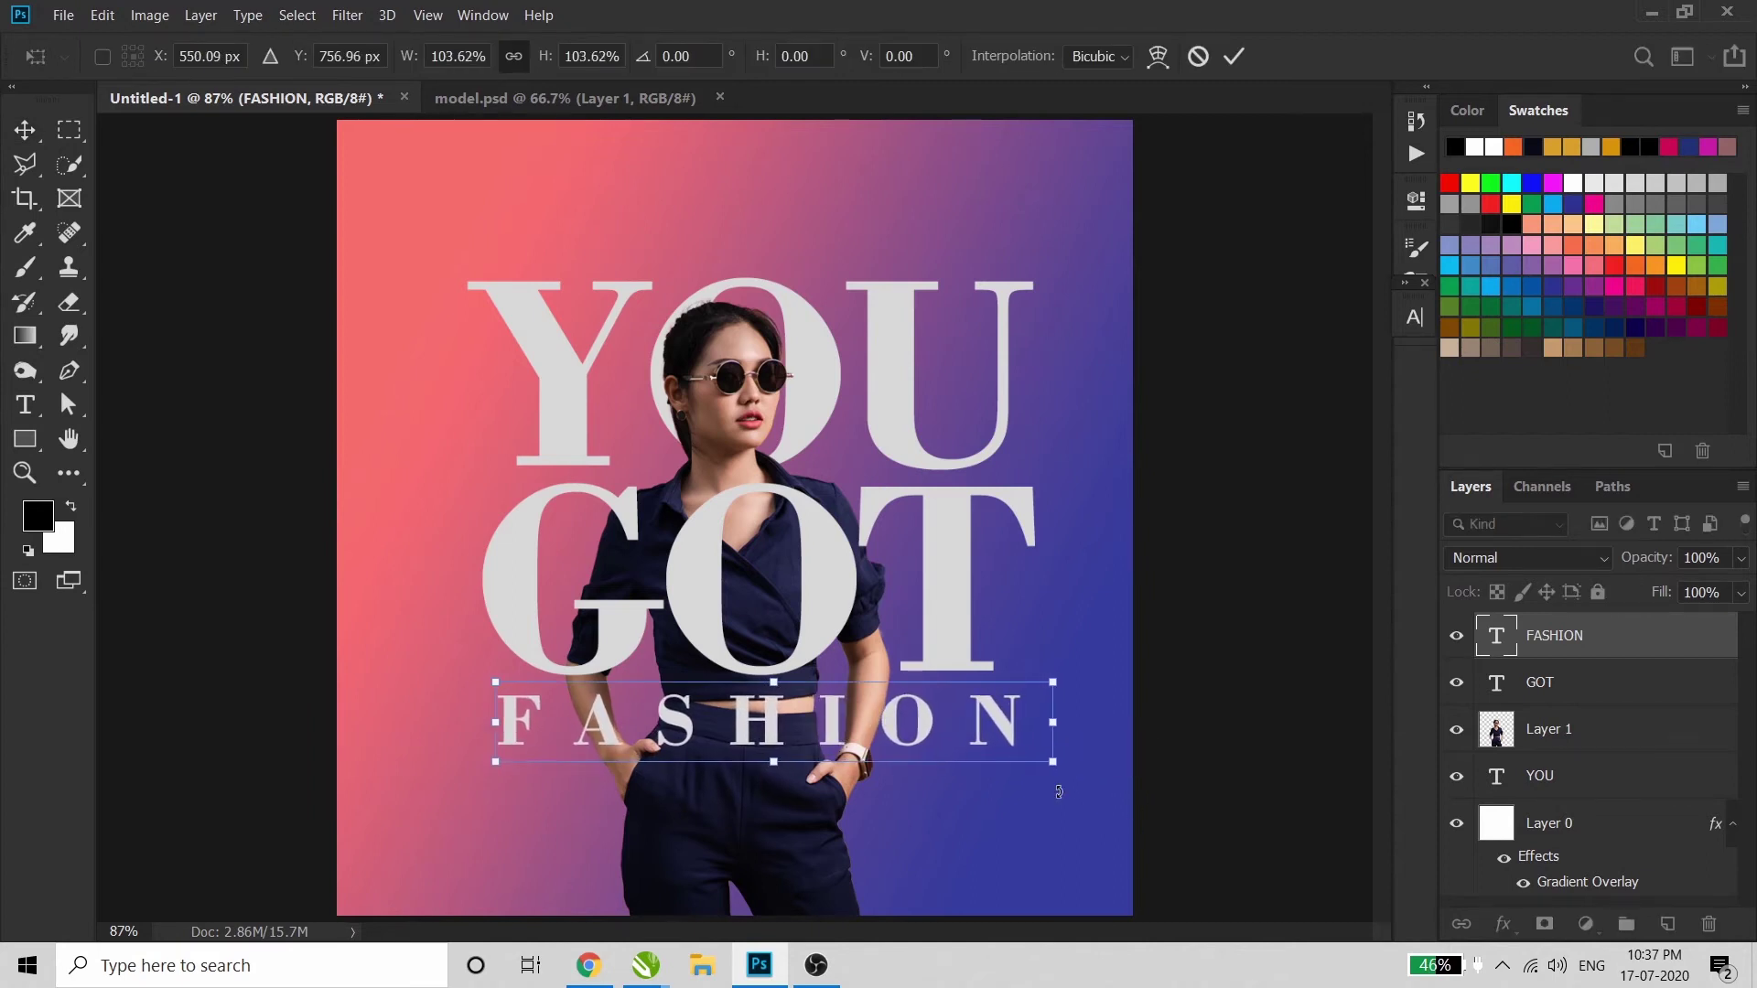
pyautogui.press('Return')
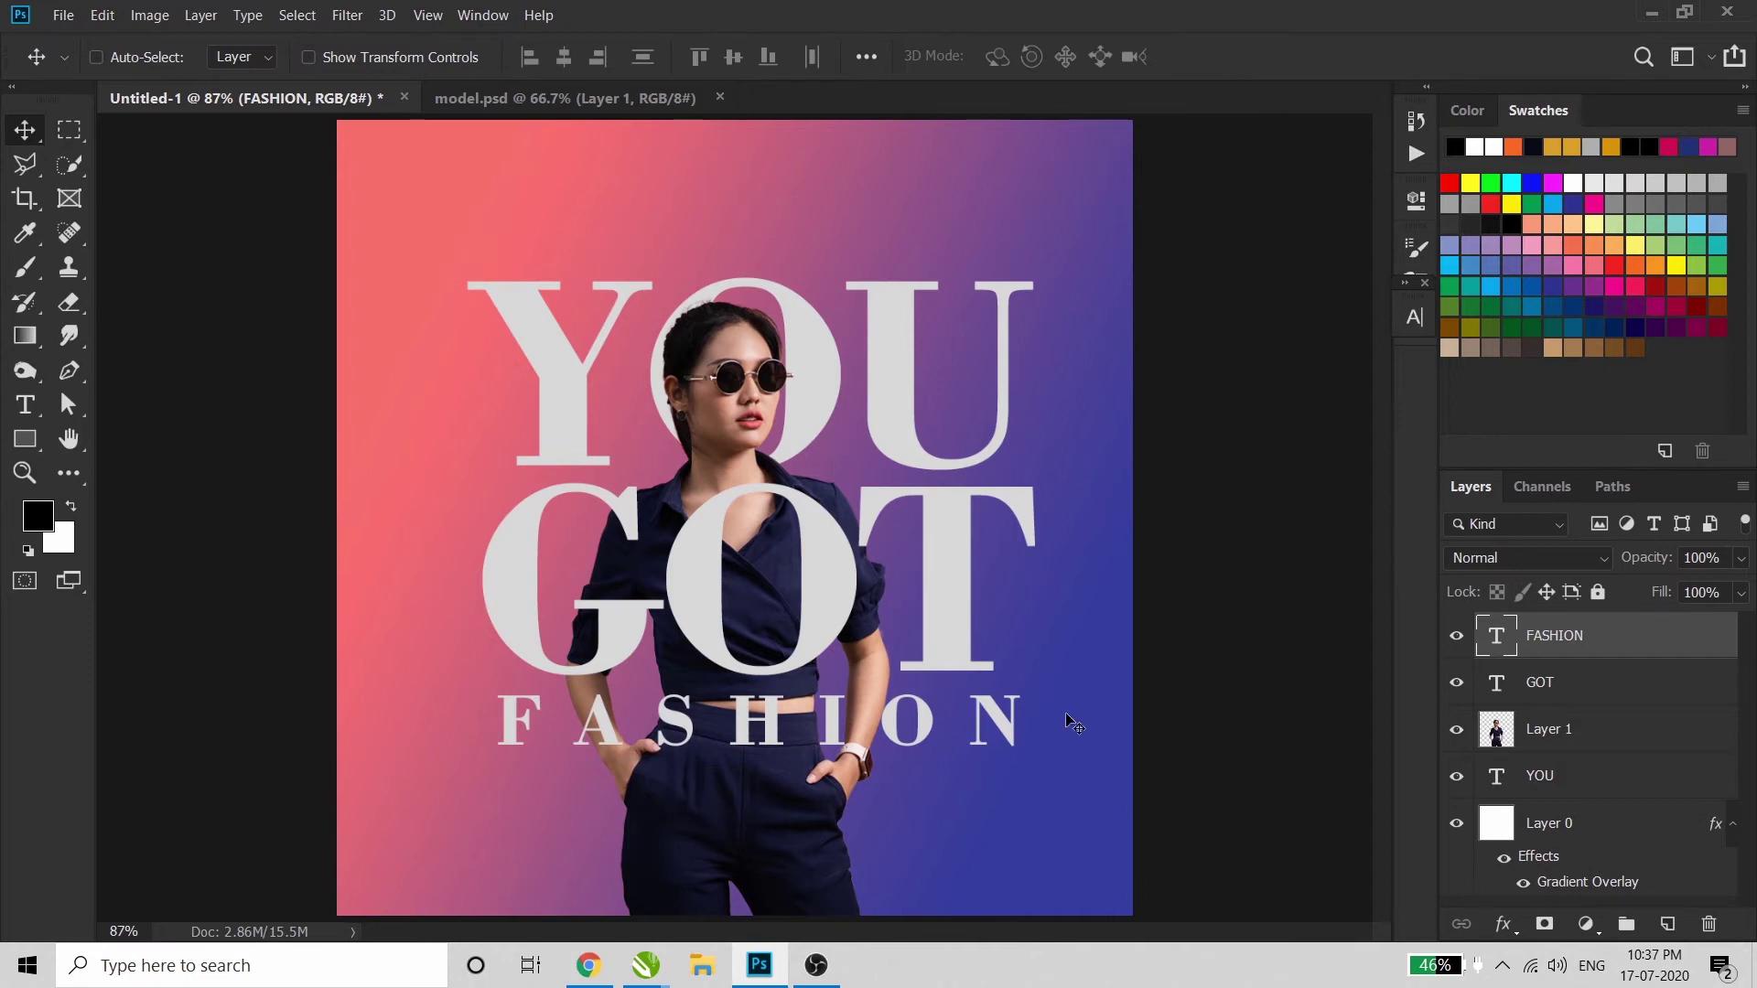
# Duplicate the model layer within the poster document, keeping the name Layer 1 copy
pyautogui.rightClick(782, 815)
pyautogui.click(817, 828)
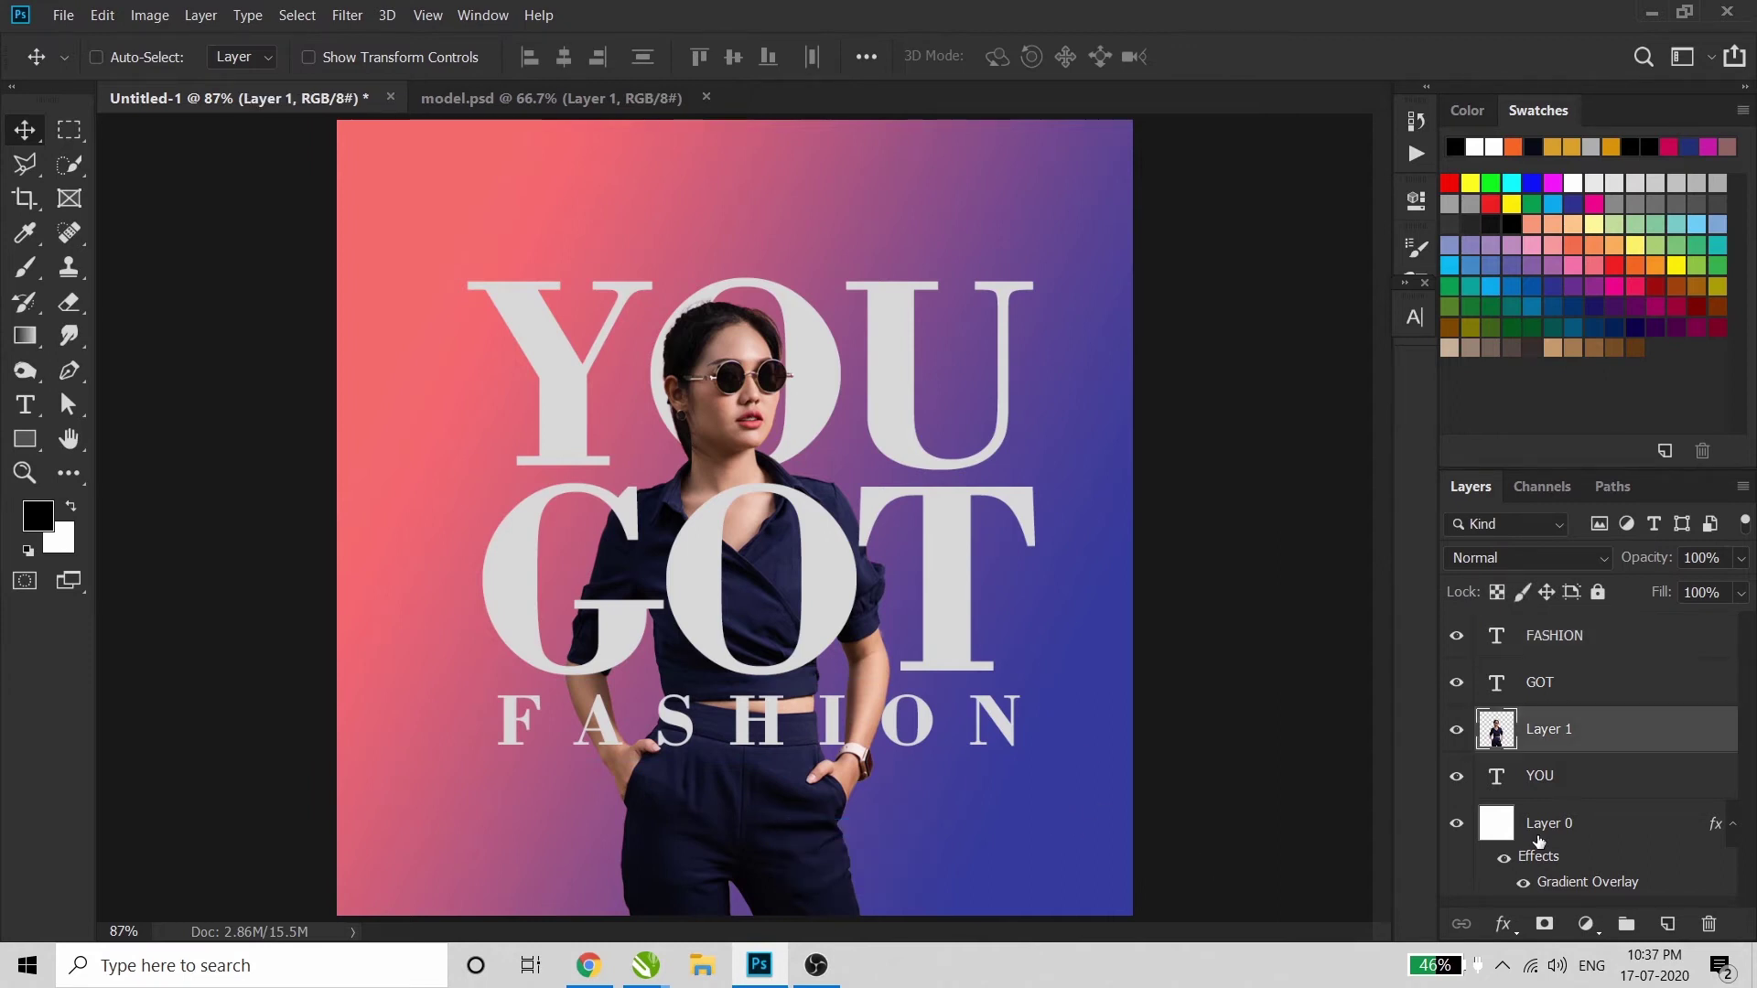
pyautogui.rightClick(1623, 732)
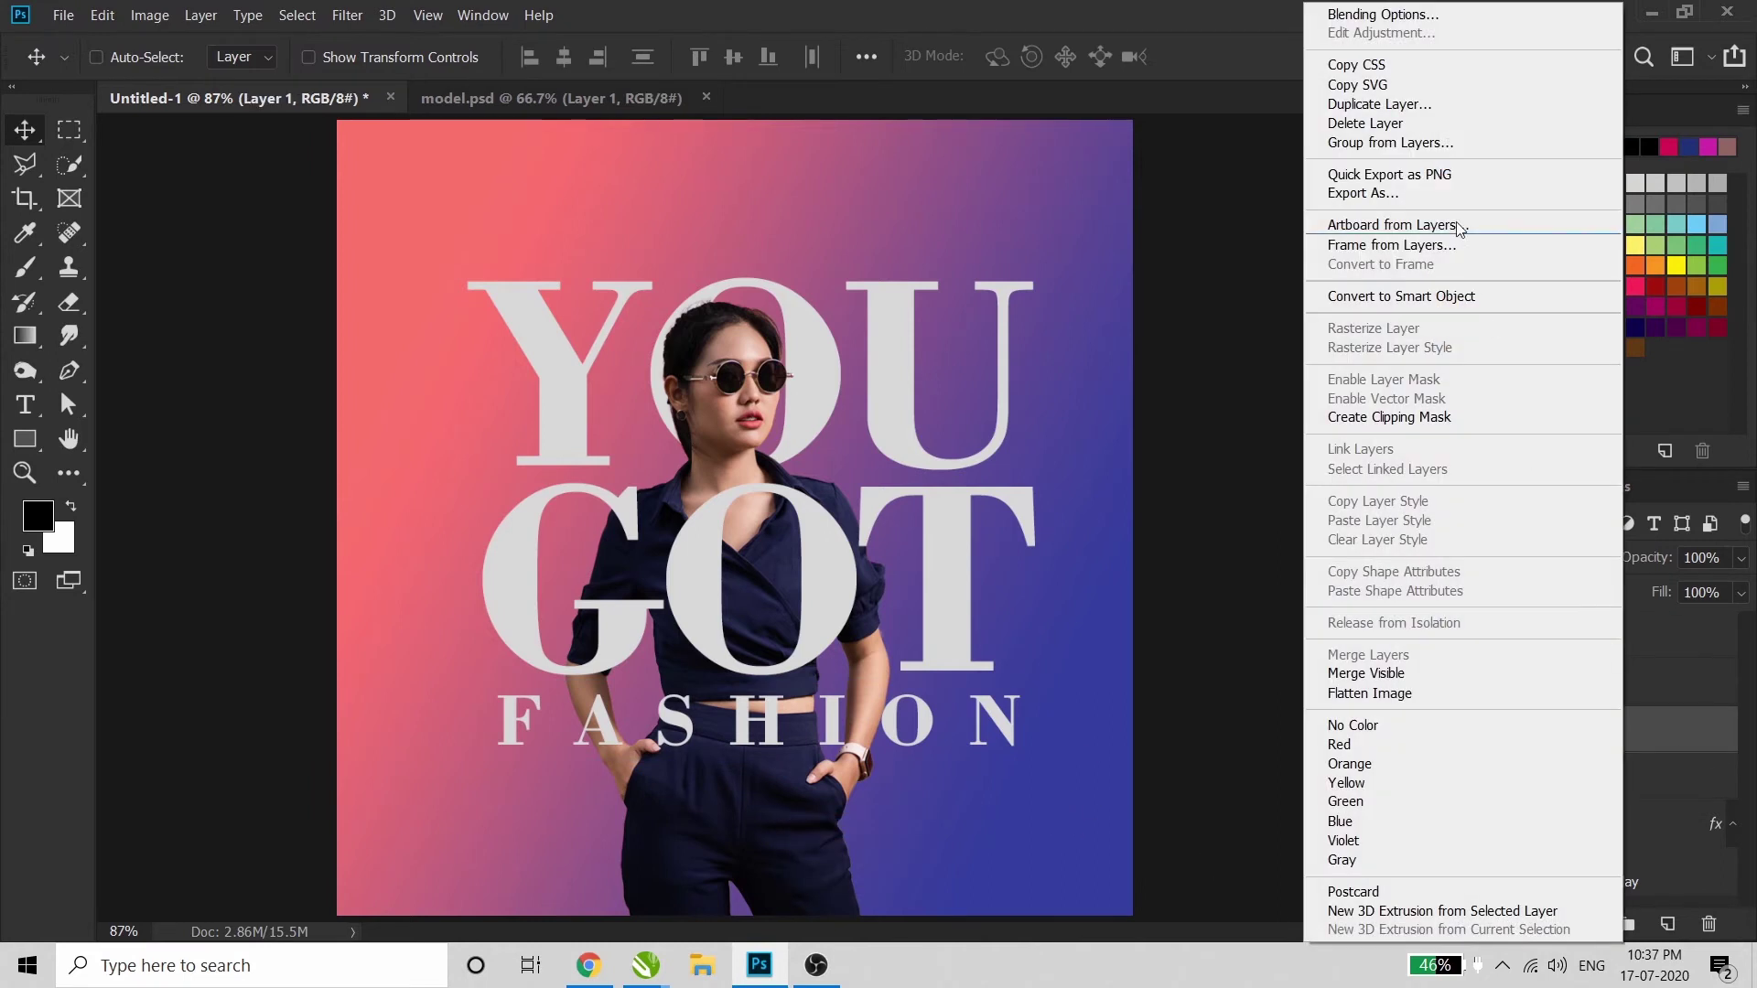
pyautogui.click(1418, 104)
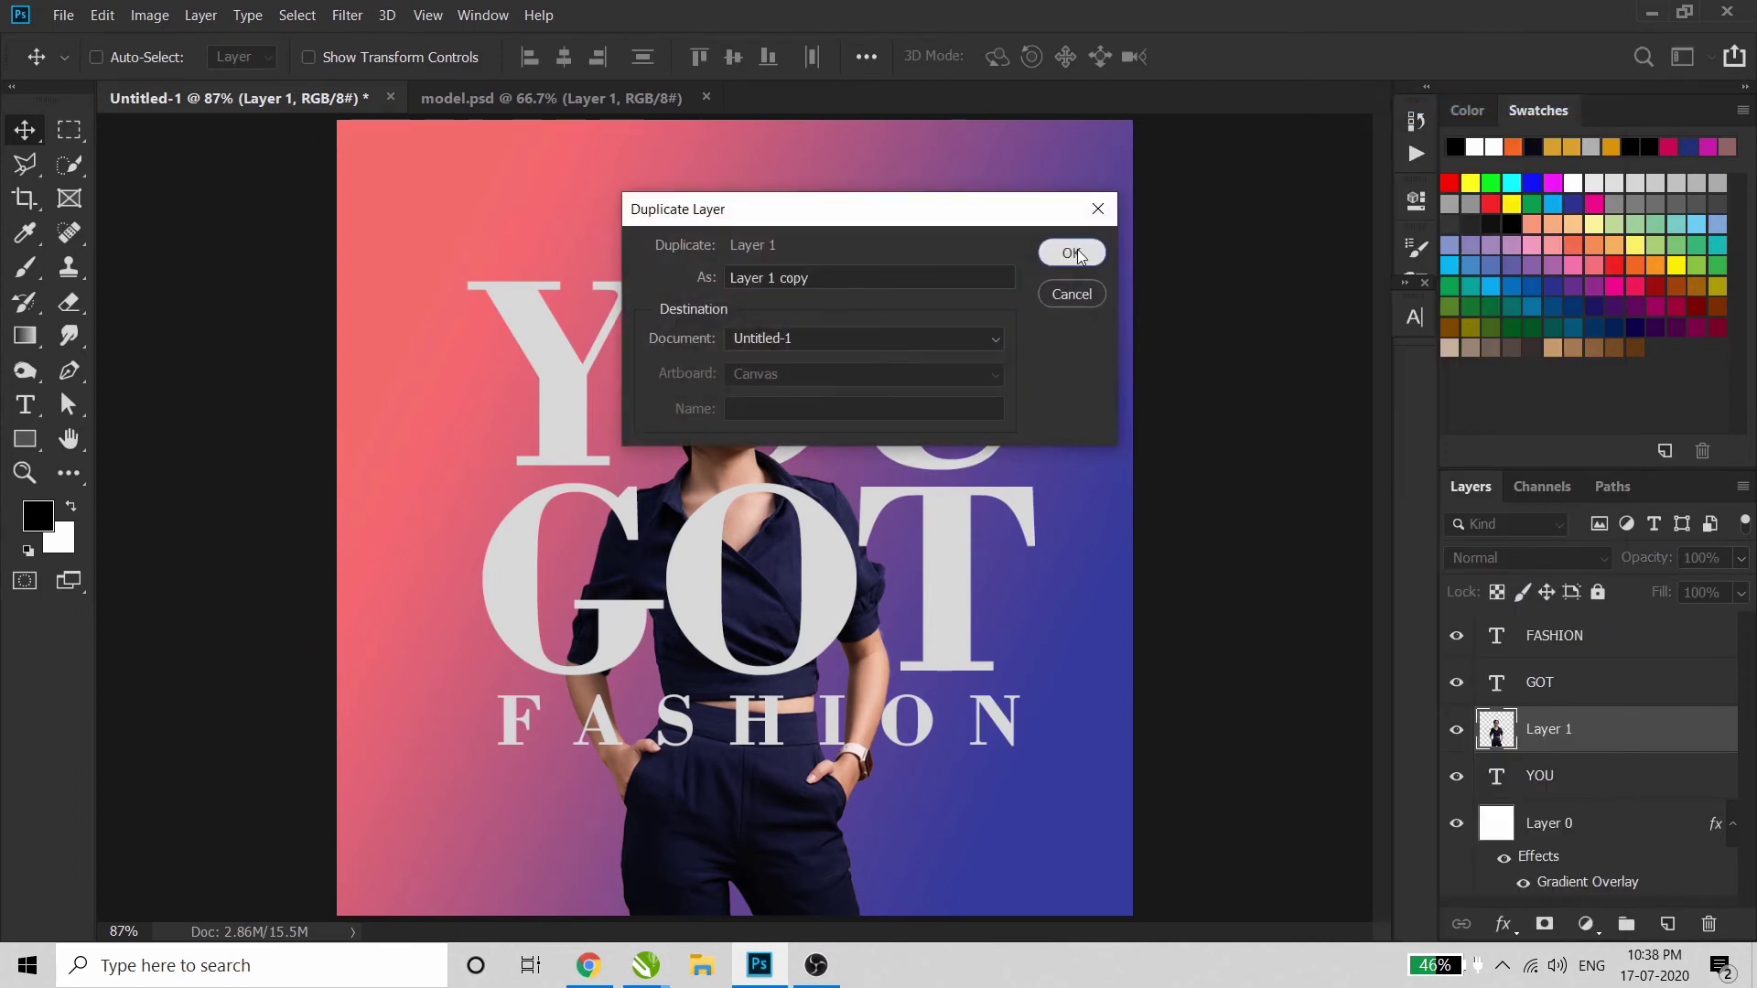
pyautogui.click(1069, 253)
# Fill the duplicated model with black (000000), preserving its transparency, to make a silhouette
pyautogui.click(25, 518)
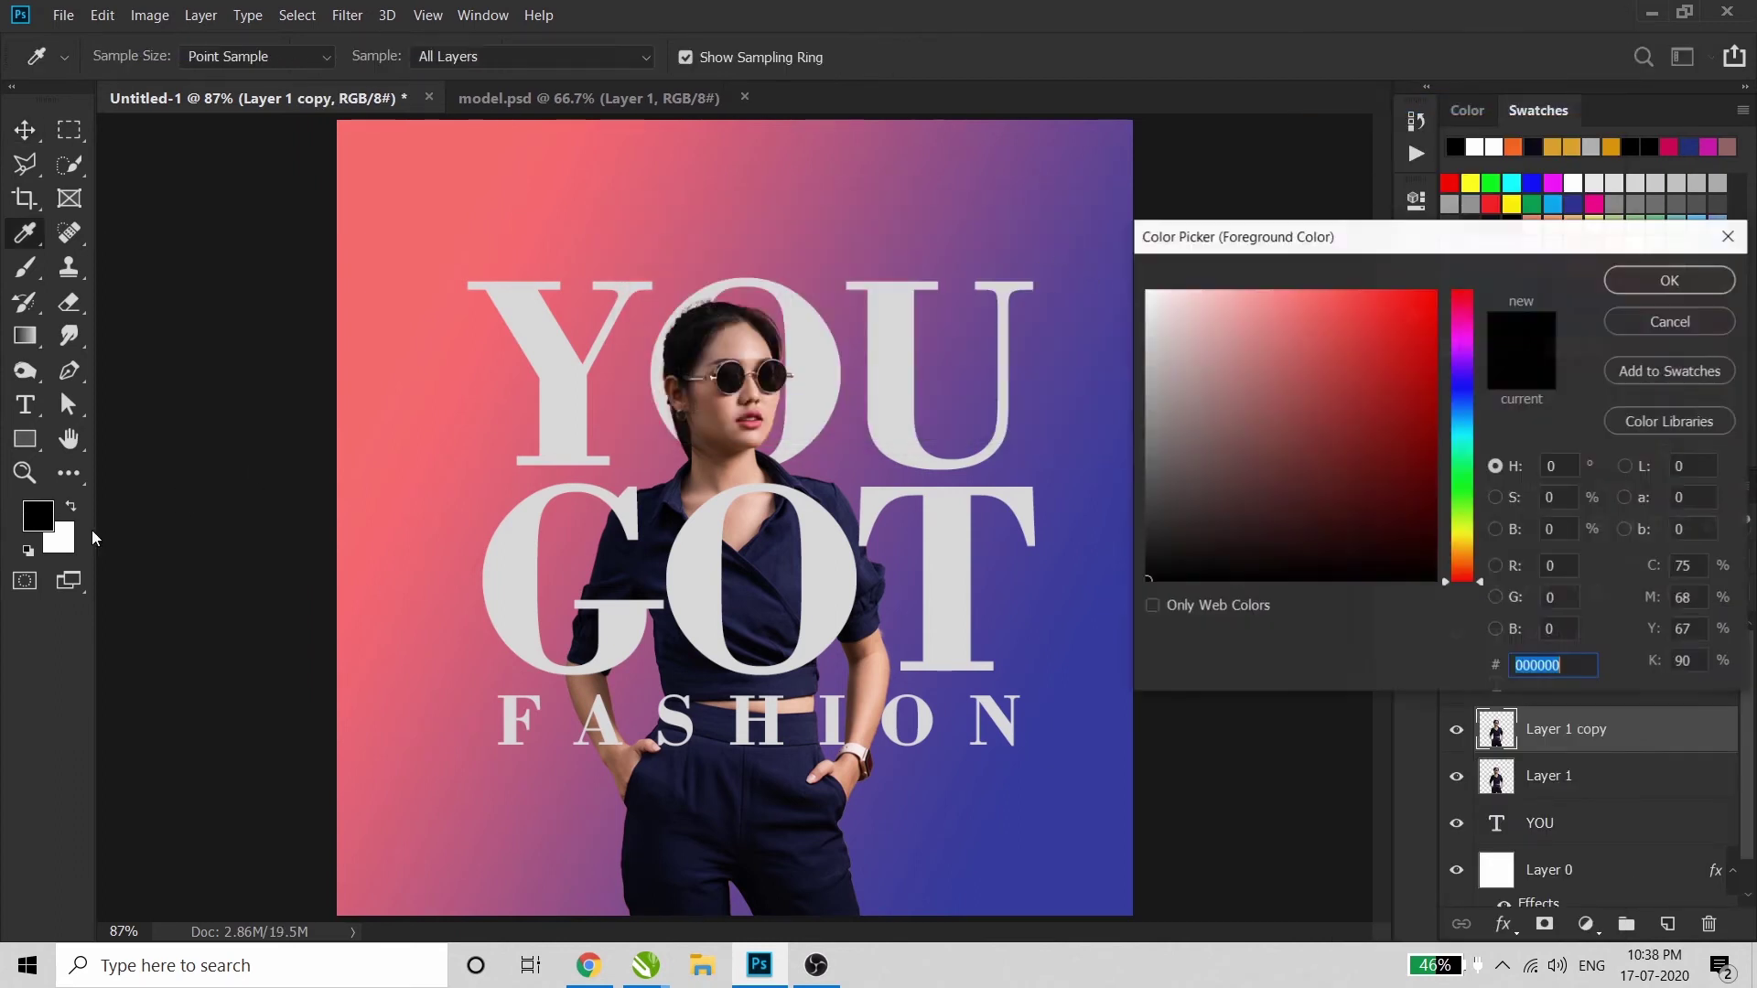
pyautogui.click(1645, 289)
pyautogui.hotkey('shift', 'alt', 'BackSpace')
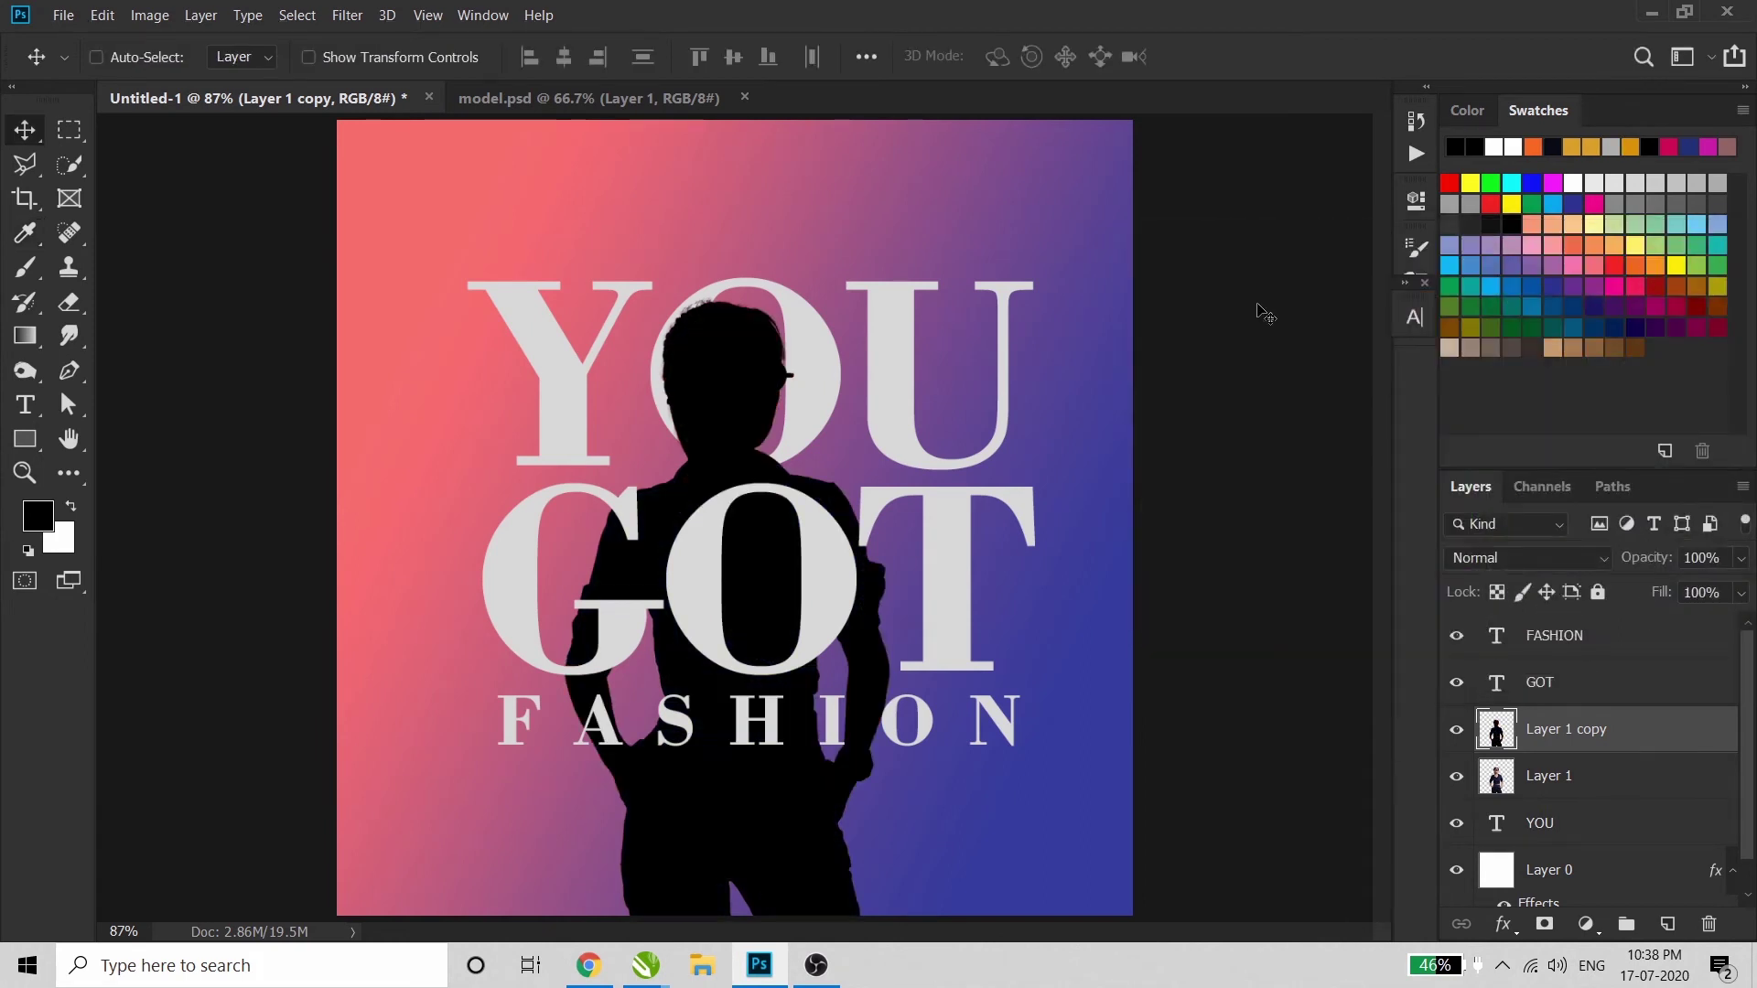
# Skew the black silhouette about 22° to the left, reduce its height to about 79%, and place its layer behind the model
pyautogui.hotkey('ctrl', 't')
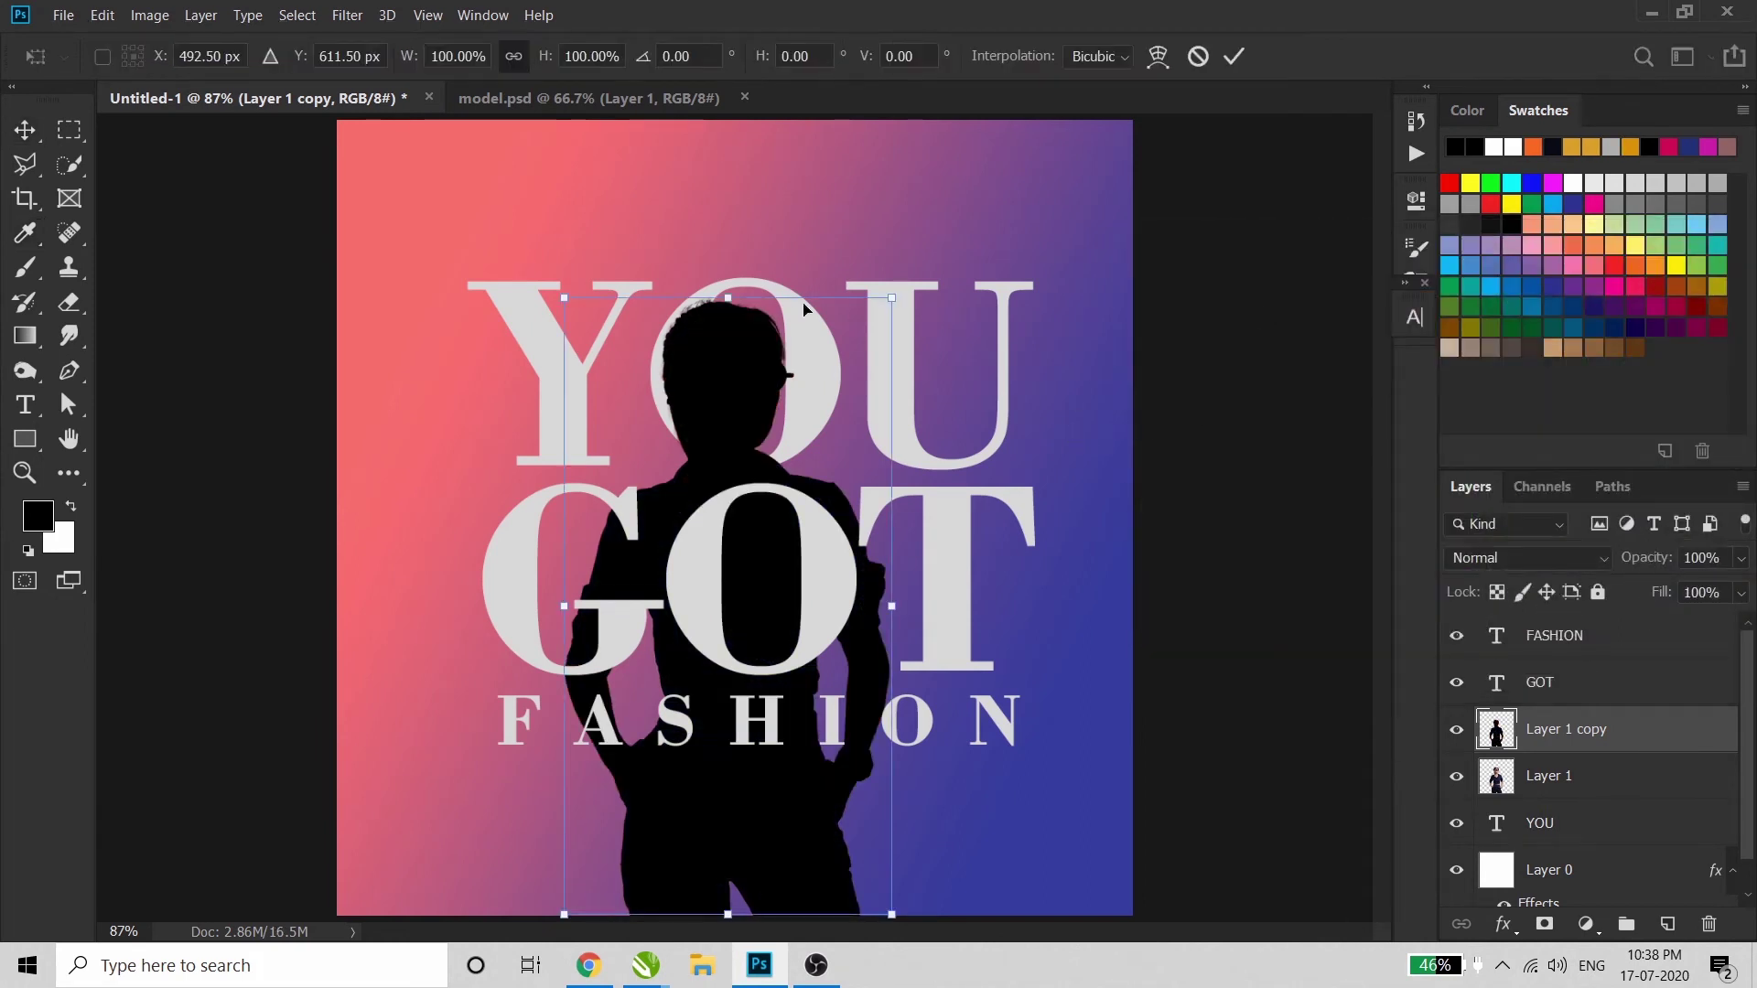
pyautogui.moveTo(711, 316); pyautogui.dragTo(535, 431)
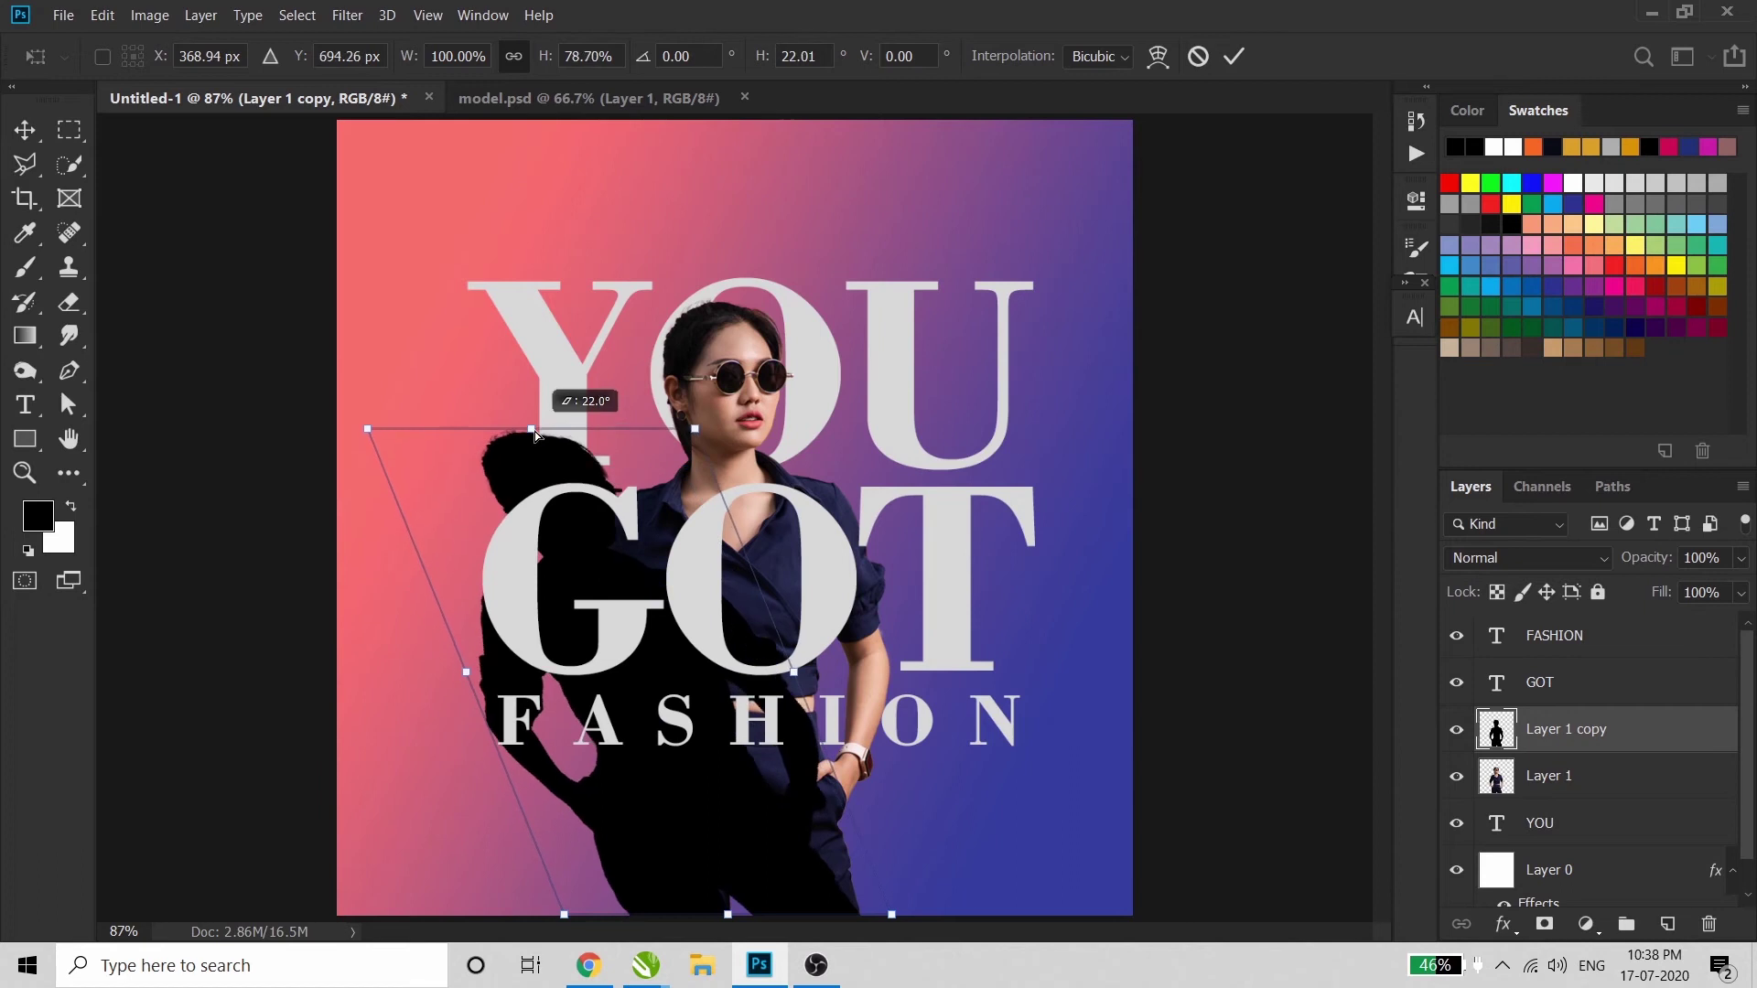
pyautogui.press('Return')
pyautogui.moveTo(1651, 707); pyautogui.dragTo(1638, 807)
# Apply a Gaussian Blur with a radius of 78.4 pixels to the black silhouette layer
pyautogui.click(348, 18)
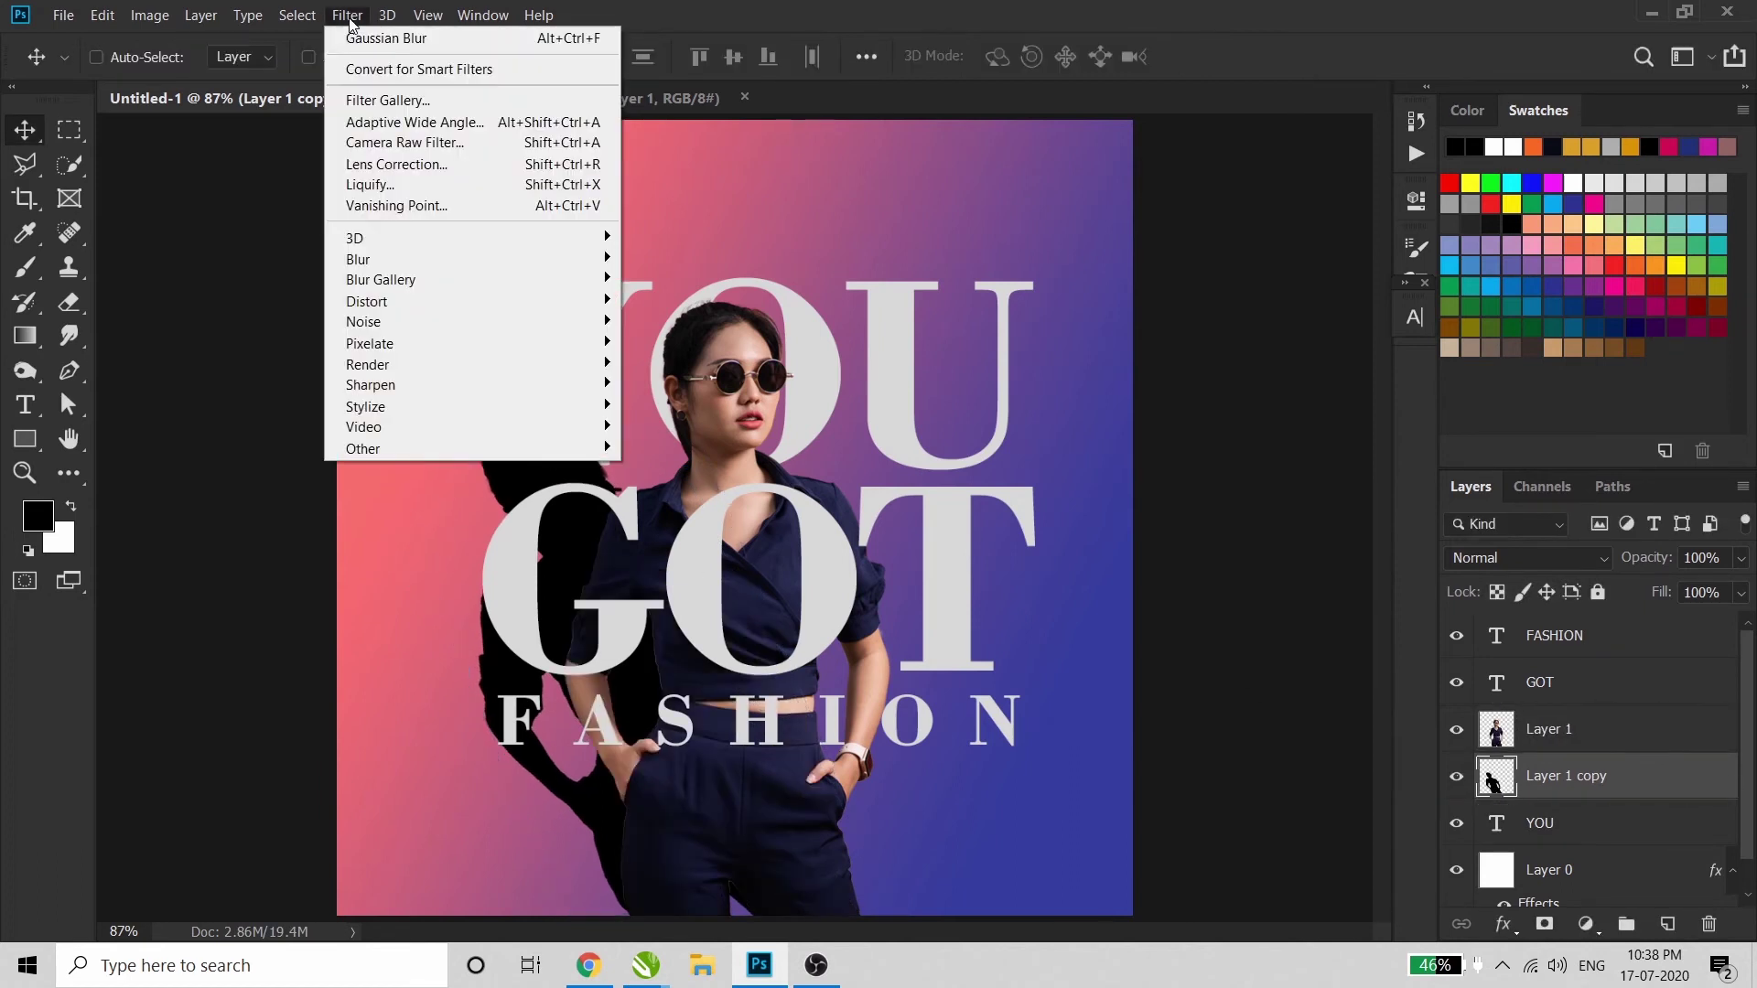
pyautogui.moveTo(424, 266)
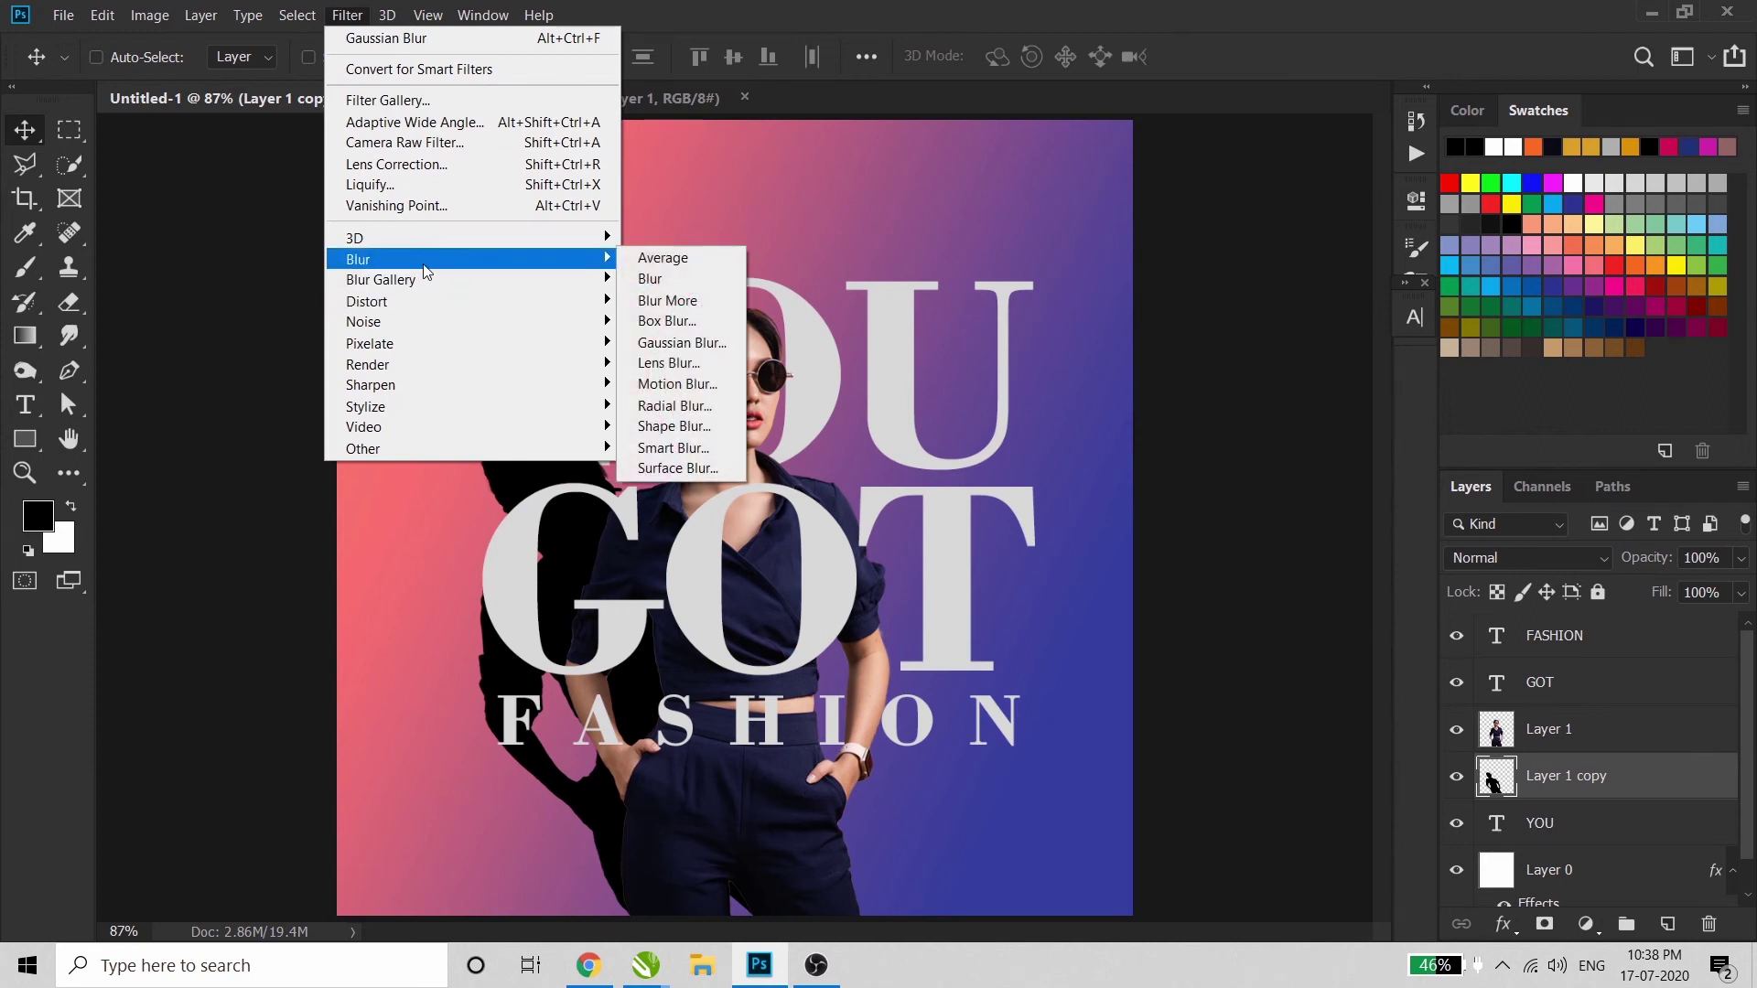
pyautogui.click(702, 351)
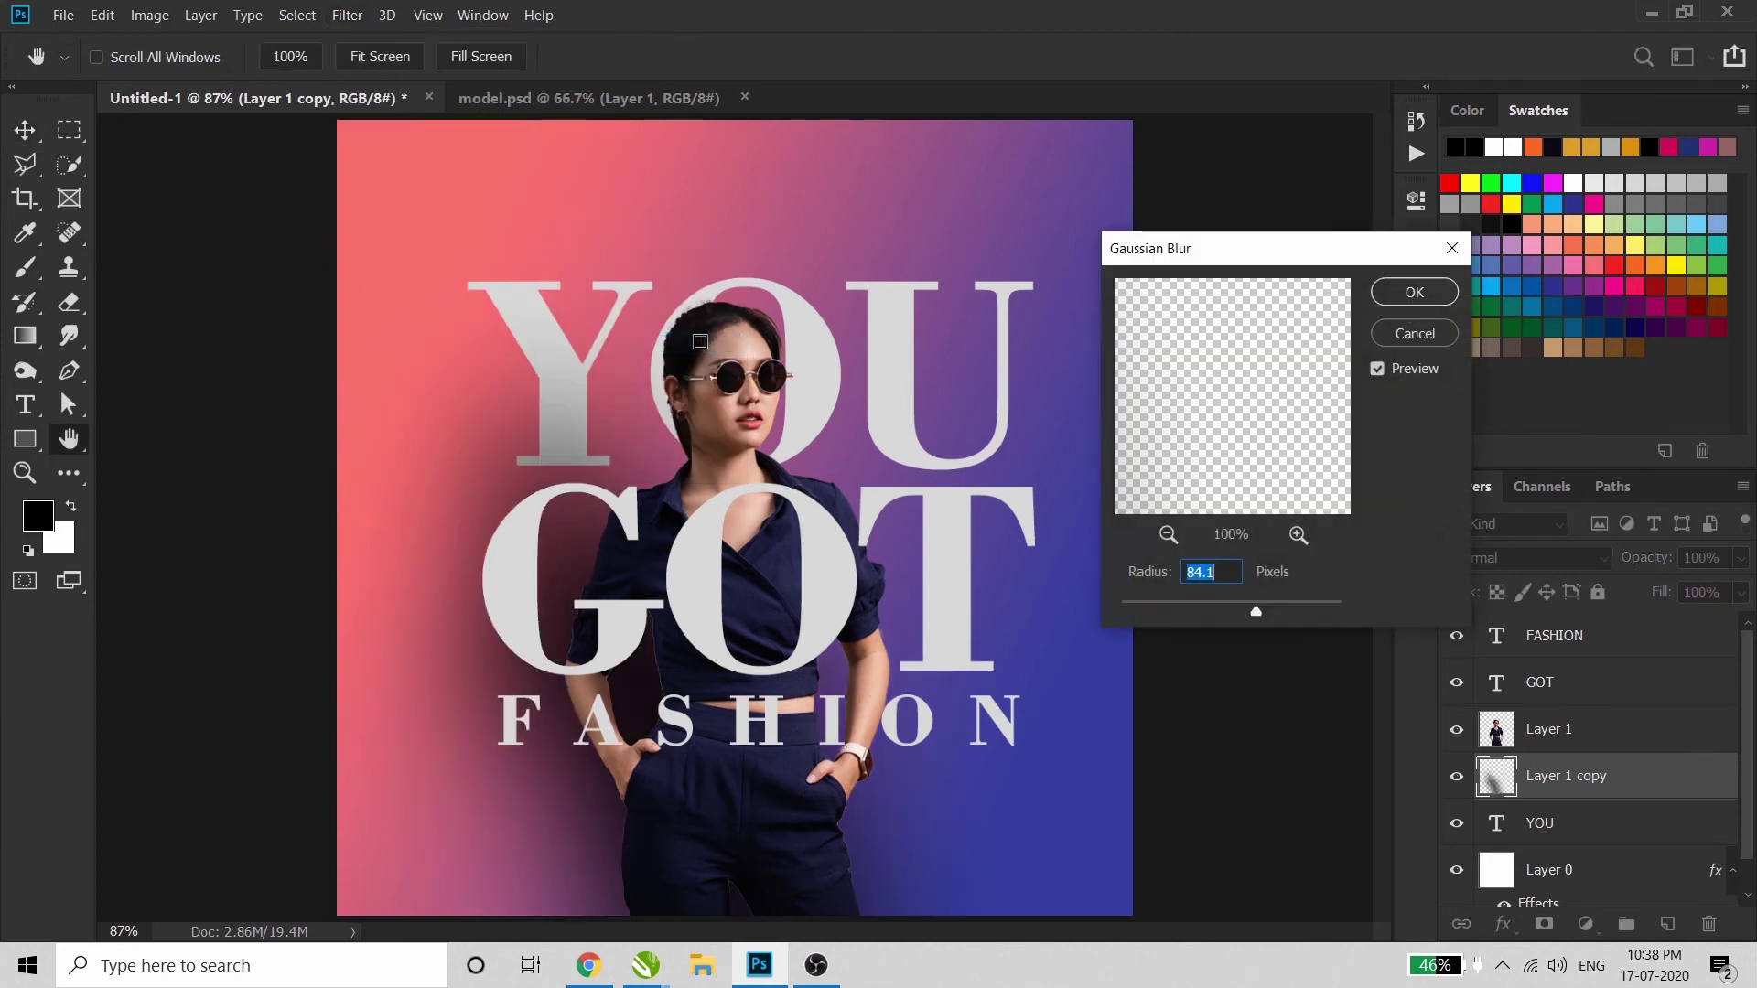
pyautogui.moveTo(1143, 262); pyautogui.dragTo(1246, 269)
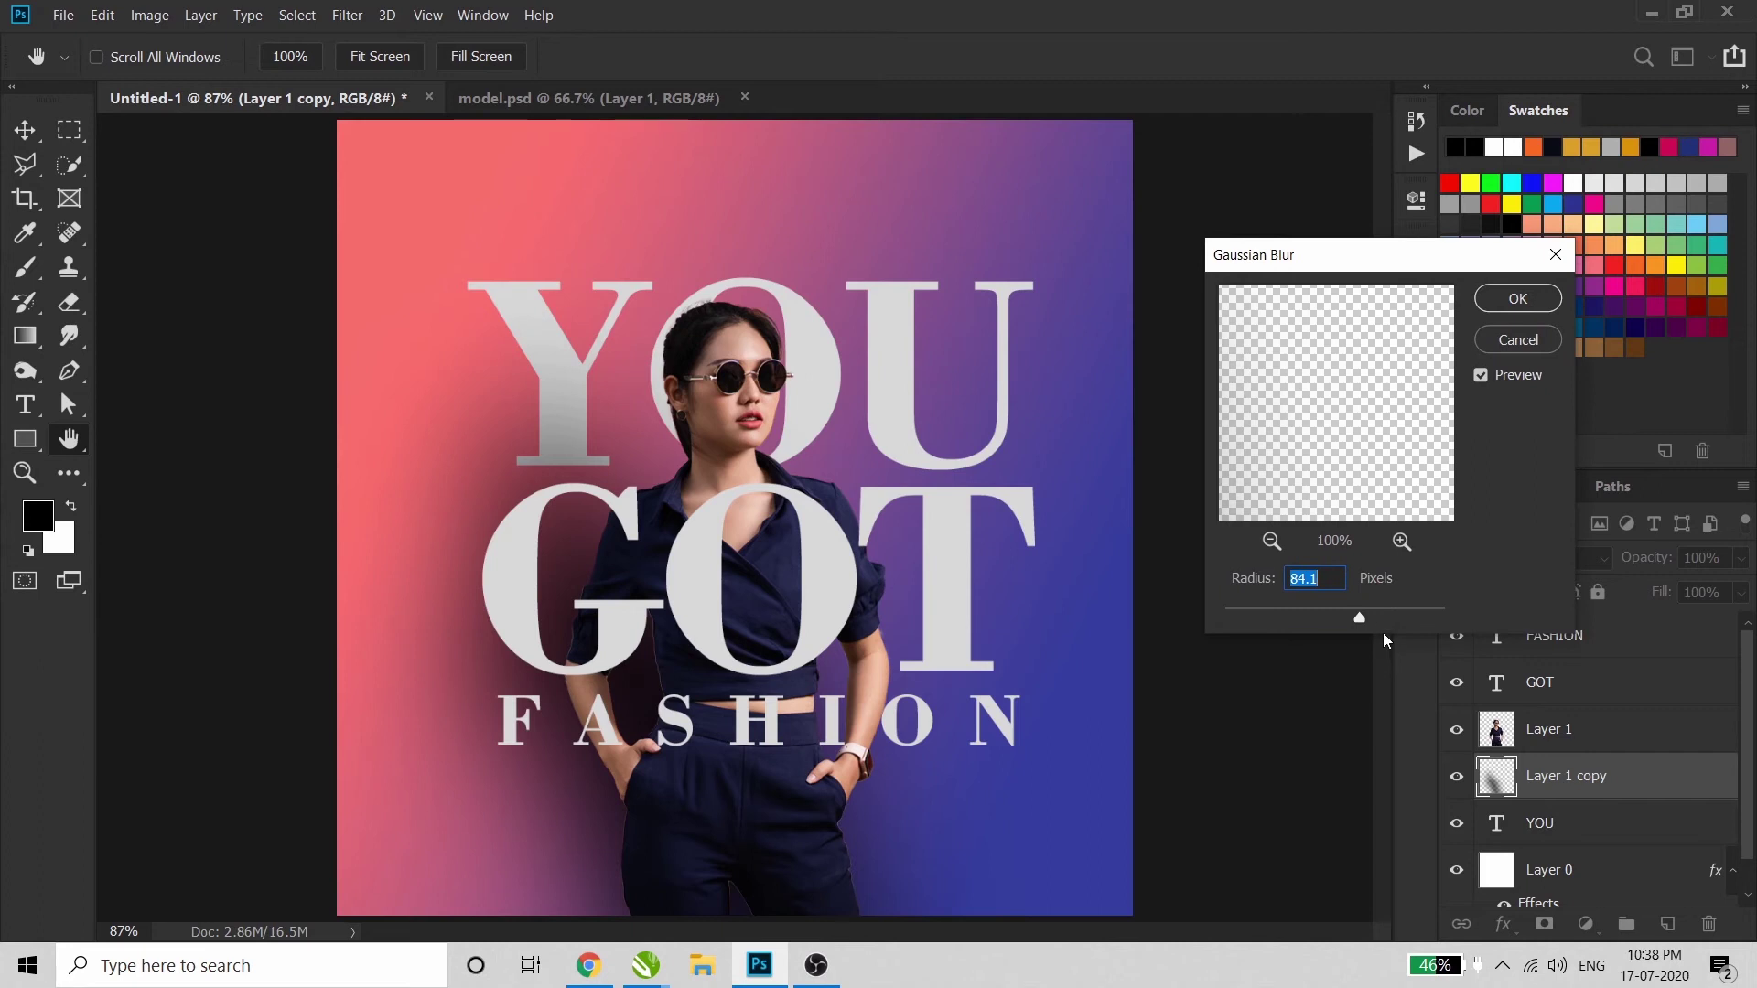
pyautogui.moveTo(1283, 611); pyautogui.dragTo(1361, 607)
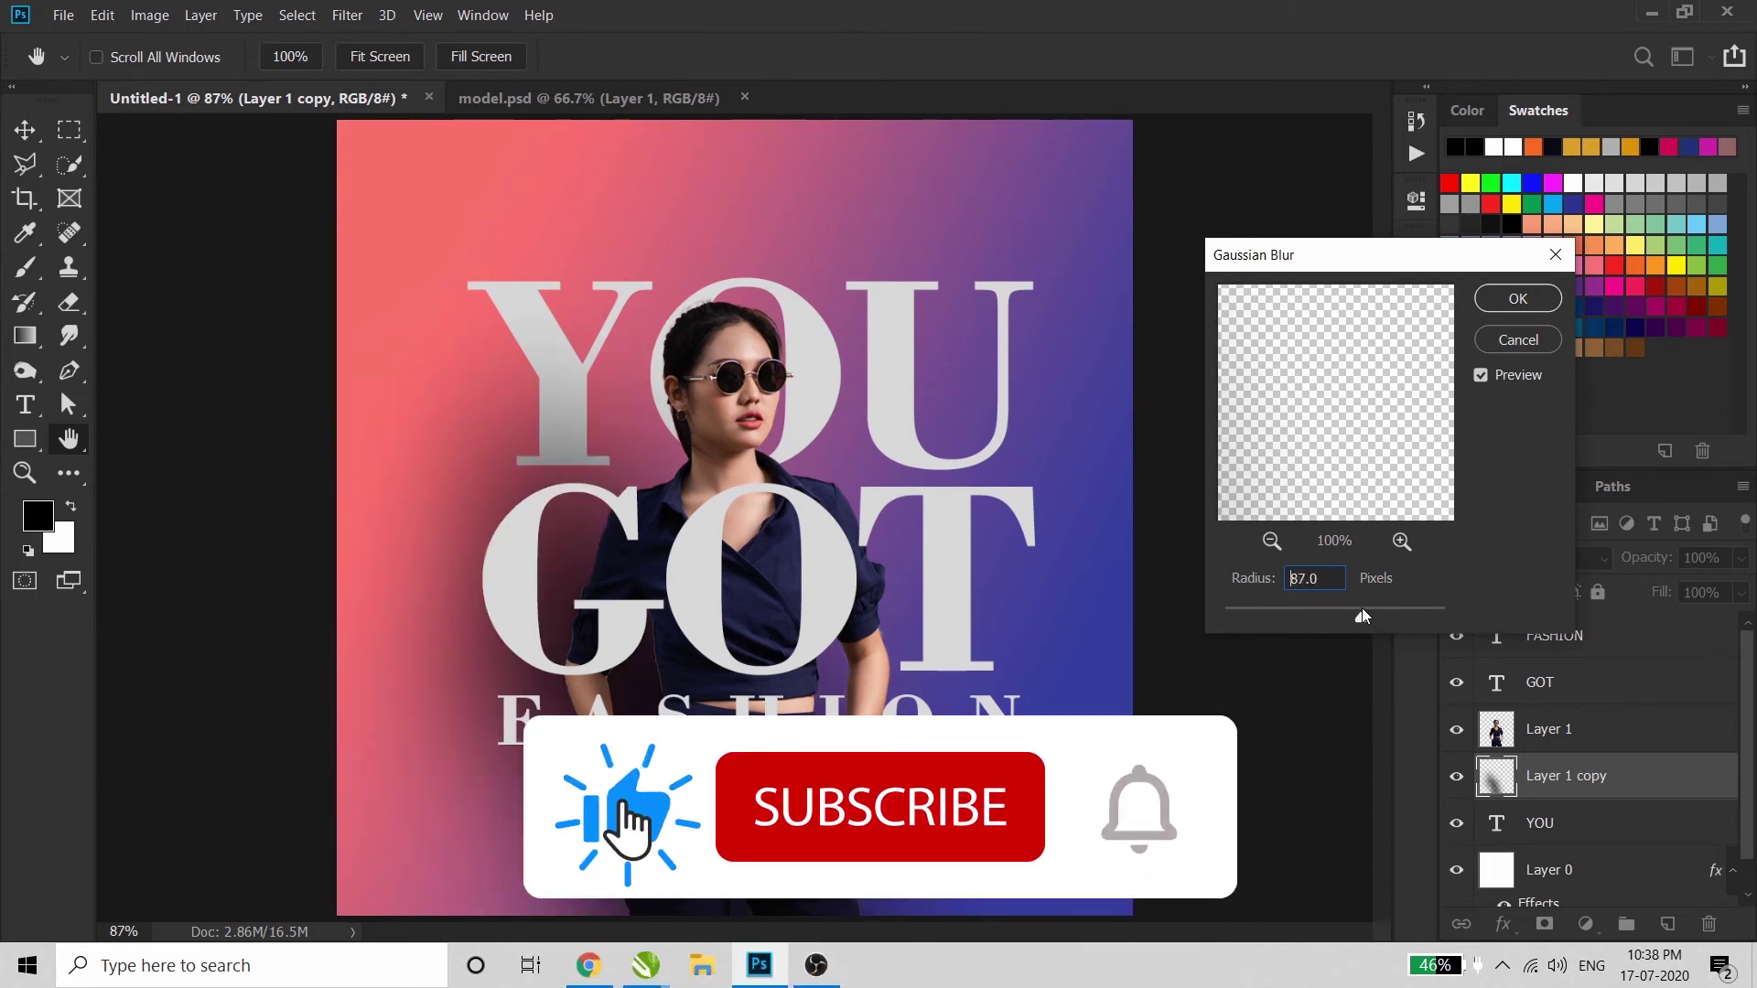
pyautogui.moveTo(1362, 607); pyautogui.dragTo(1358, 607)
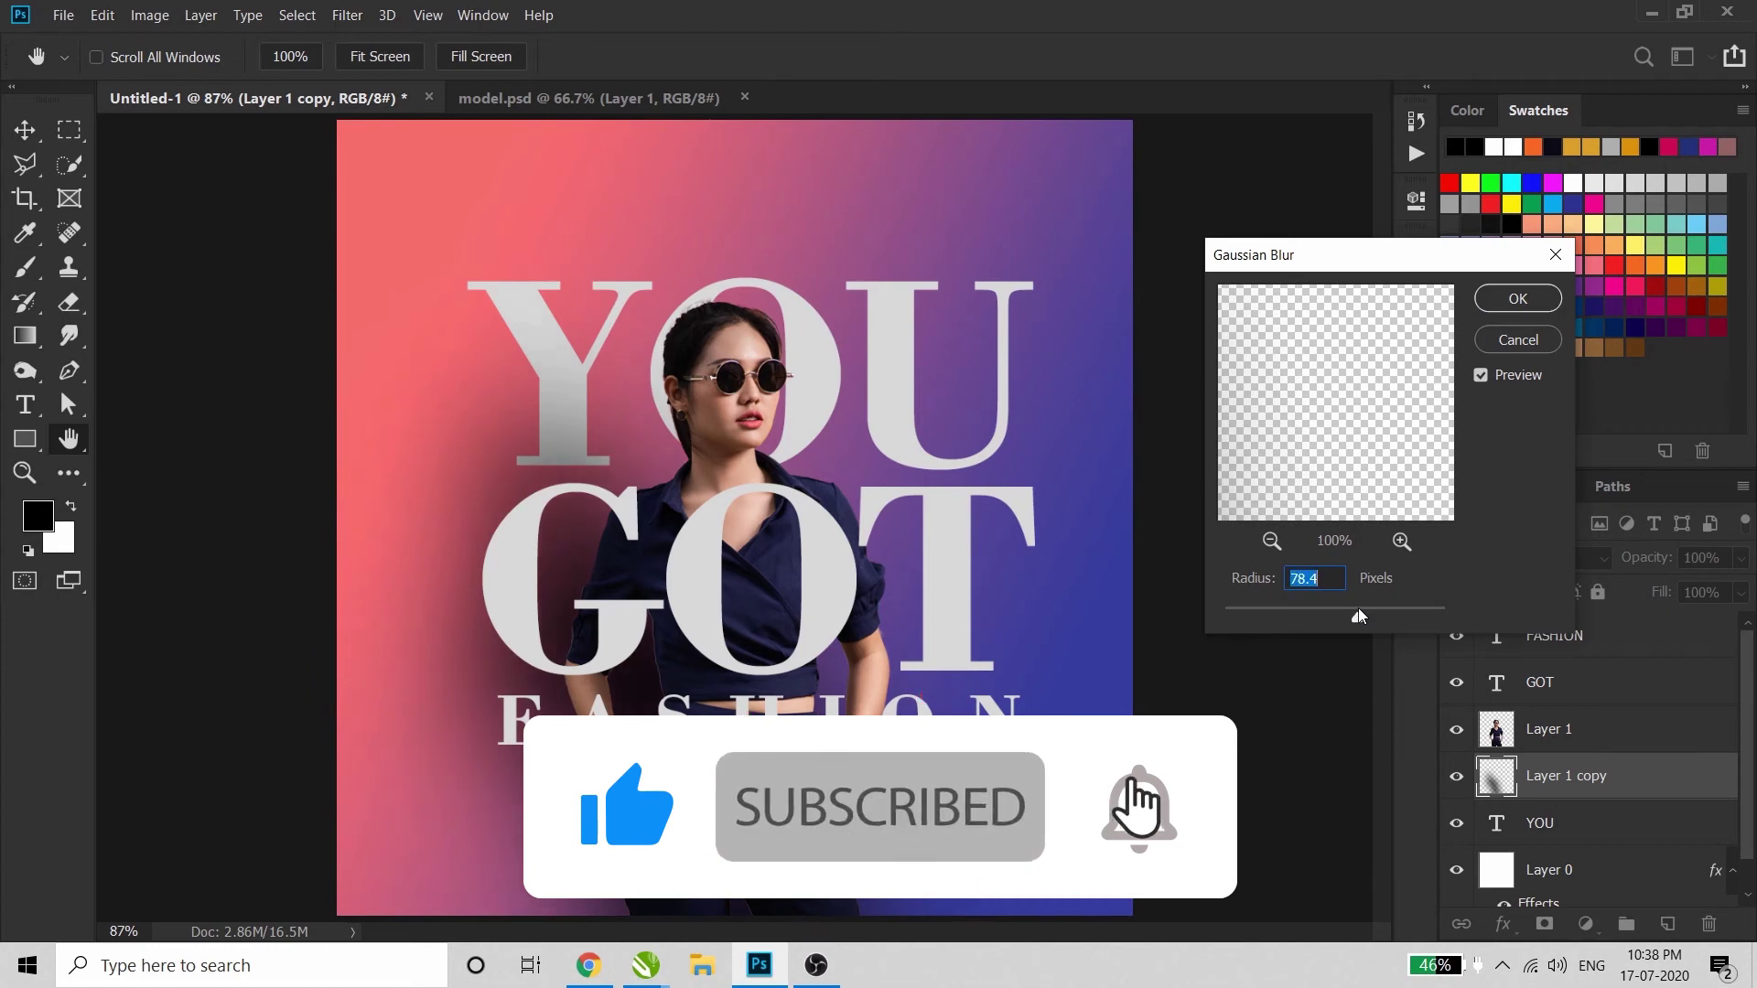
pyautogui.click(1503, 296)
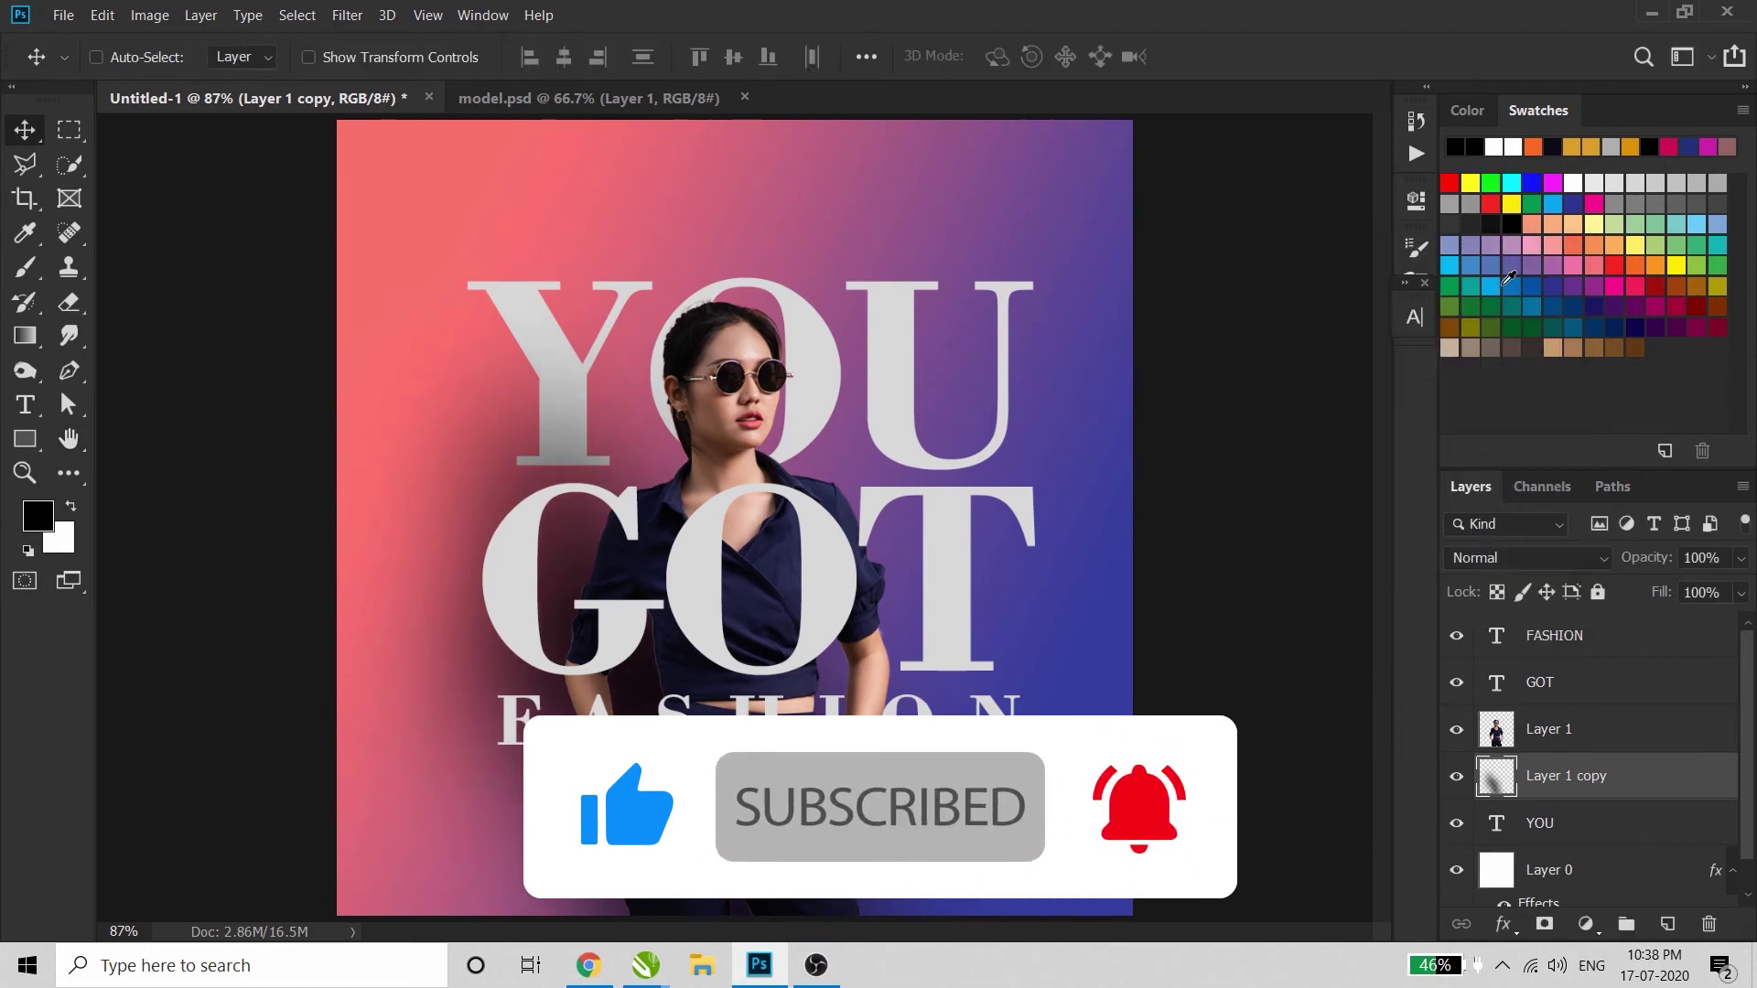
# Set the blurred shadow layer to the Vivid Light blend mode at 74% opacity
pyautogui.click(1510, 558)
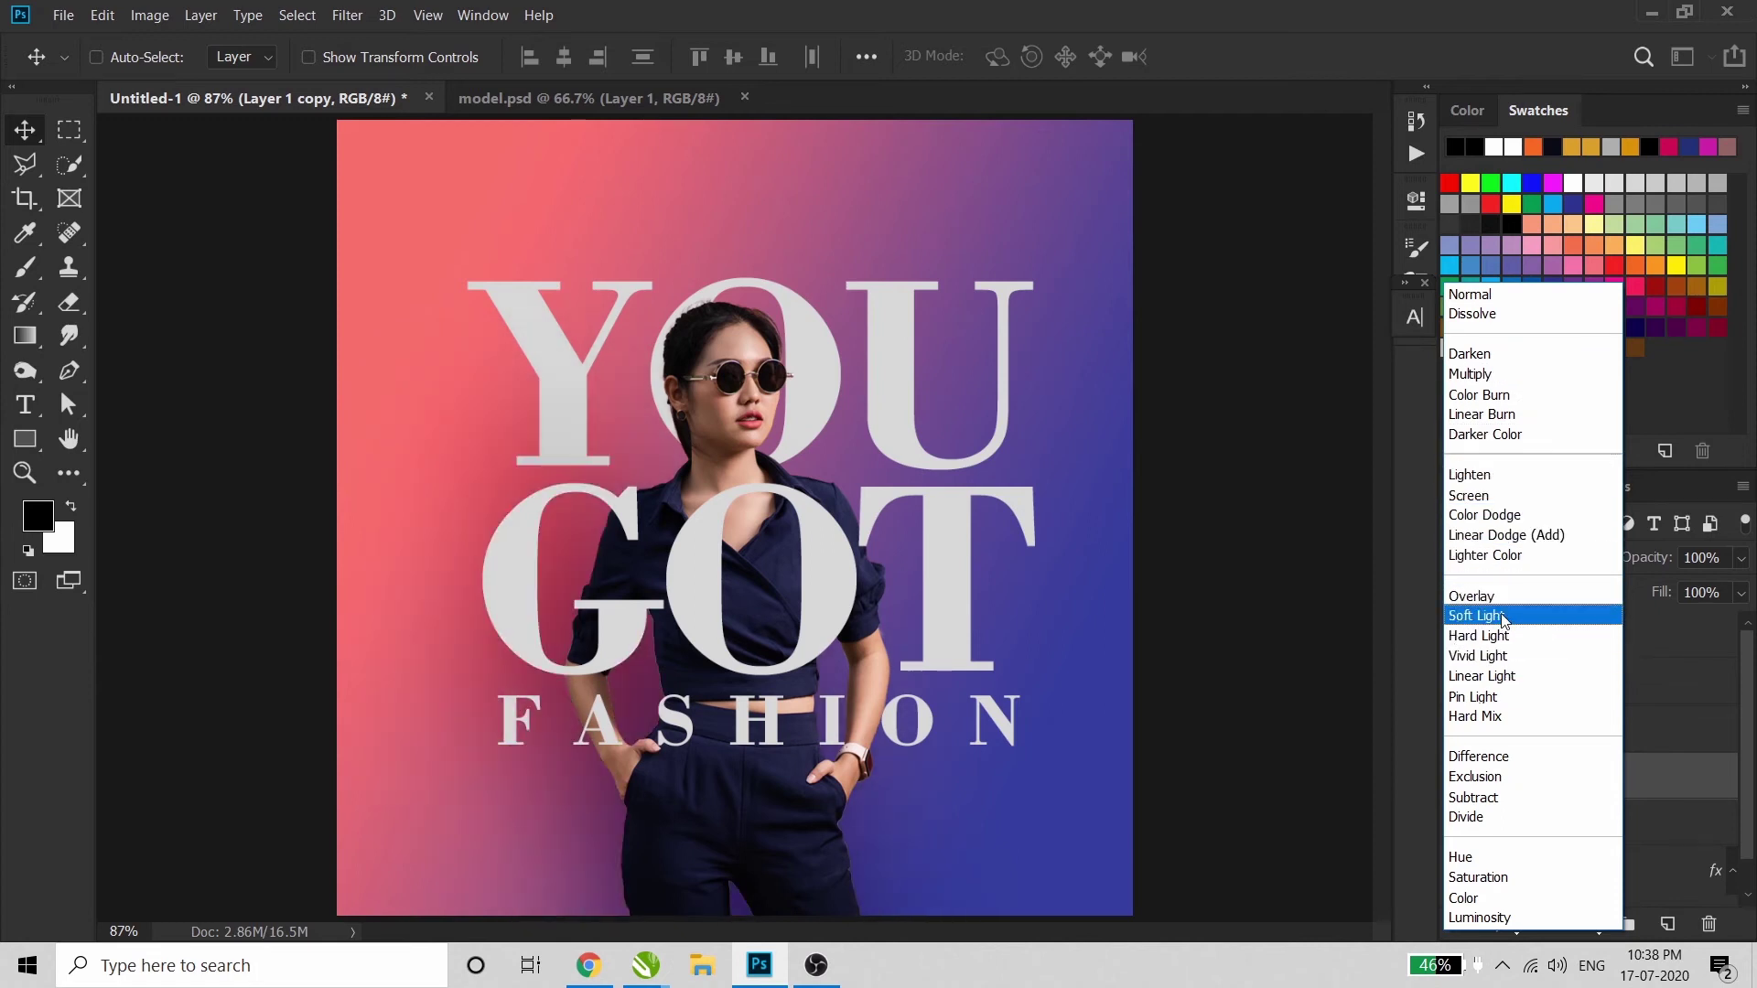
pyautogui.click(1500, 663)
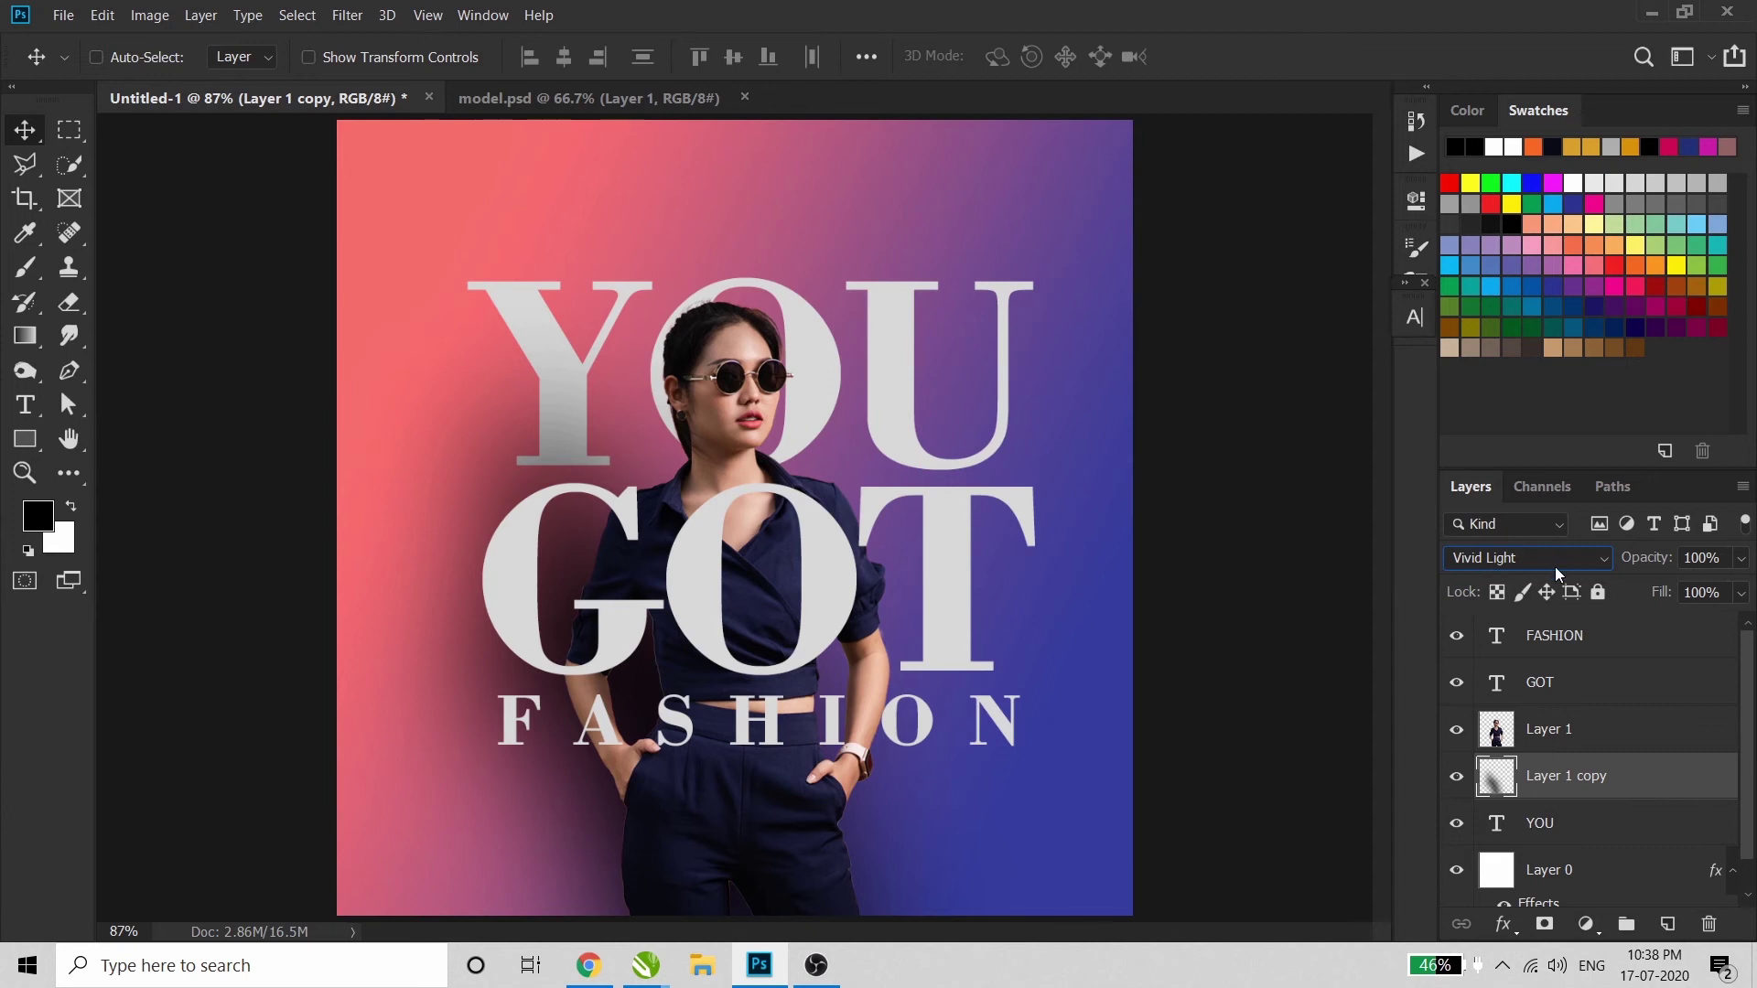
pyautogui.moveTo(1647, 565); pyautogui.dragTo(1638, 564)
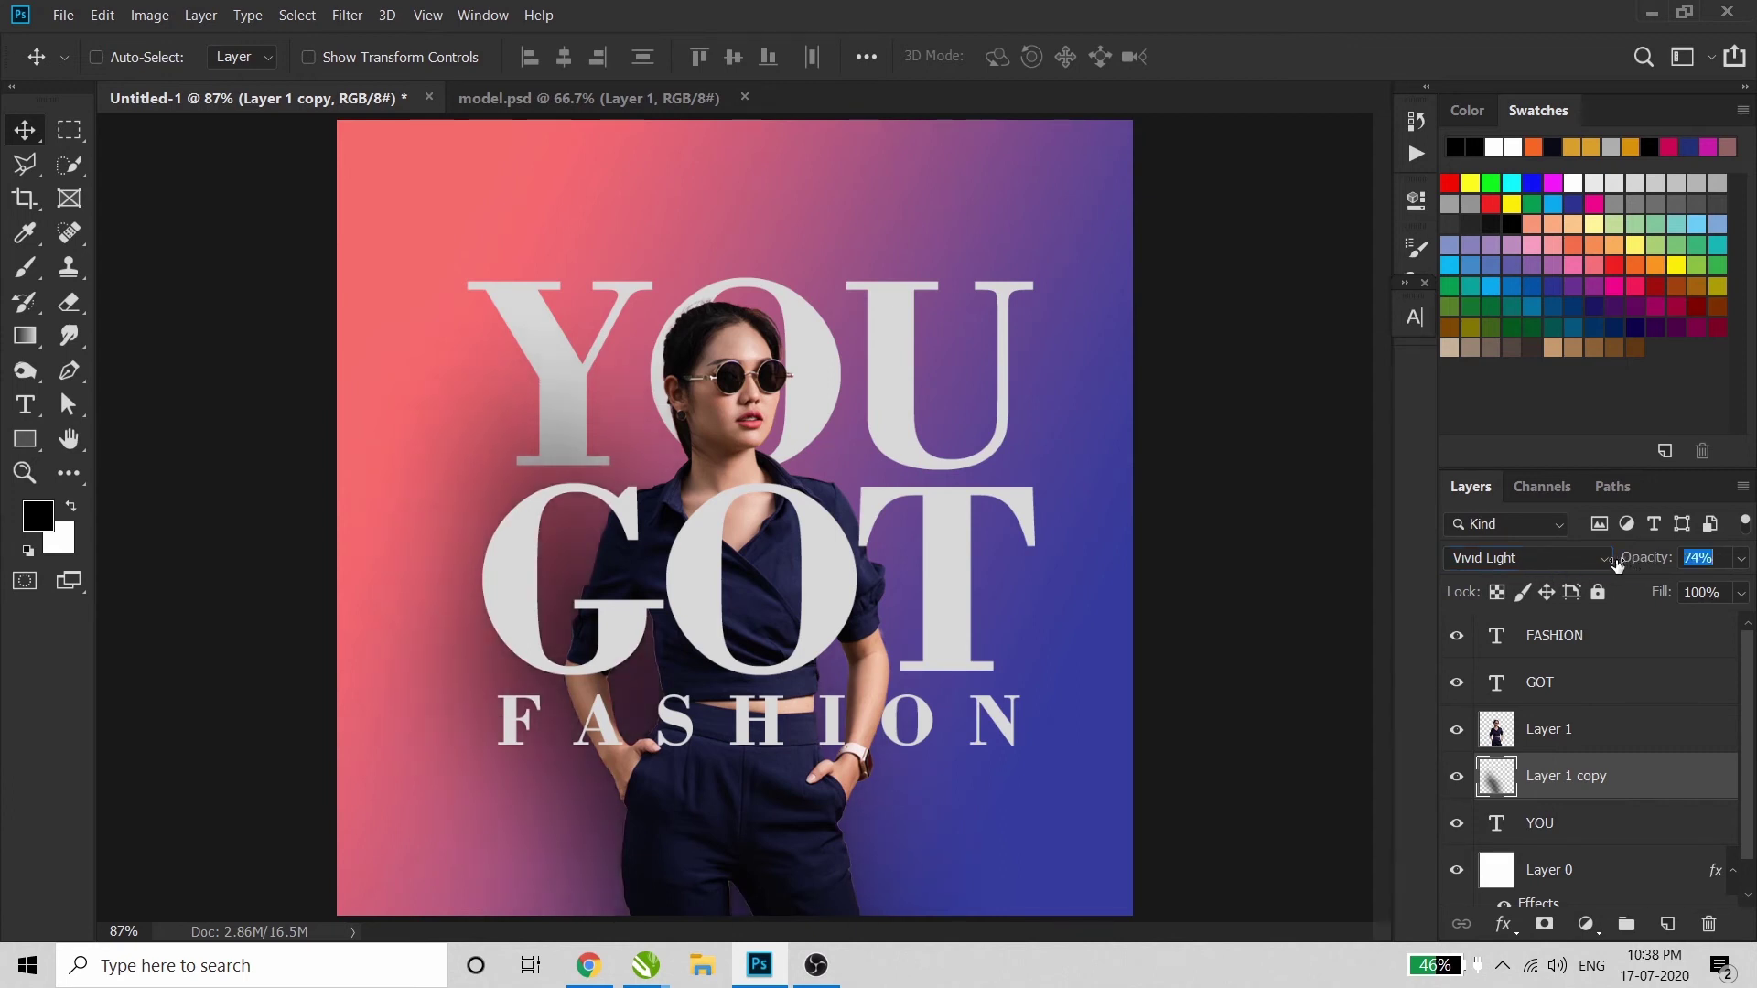
# Transform the blurred shadow, pulling its upper edge slightly upward and to the right
pyautogui.hotkey('ctrl', 't')
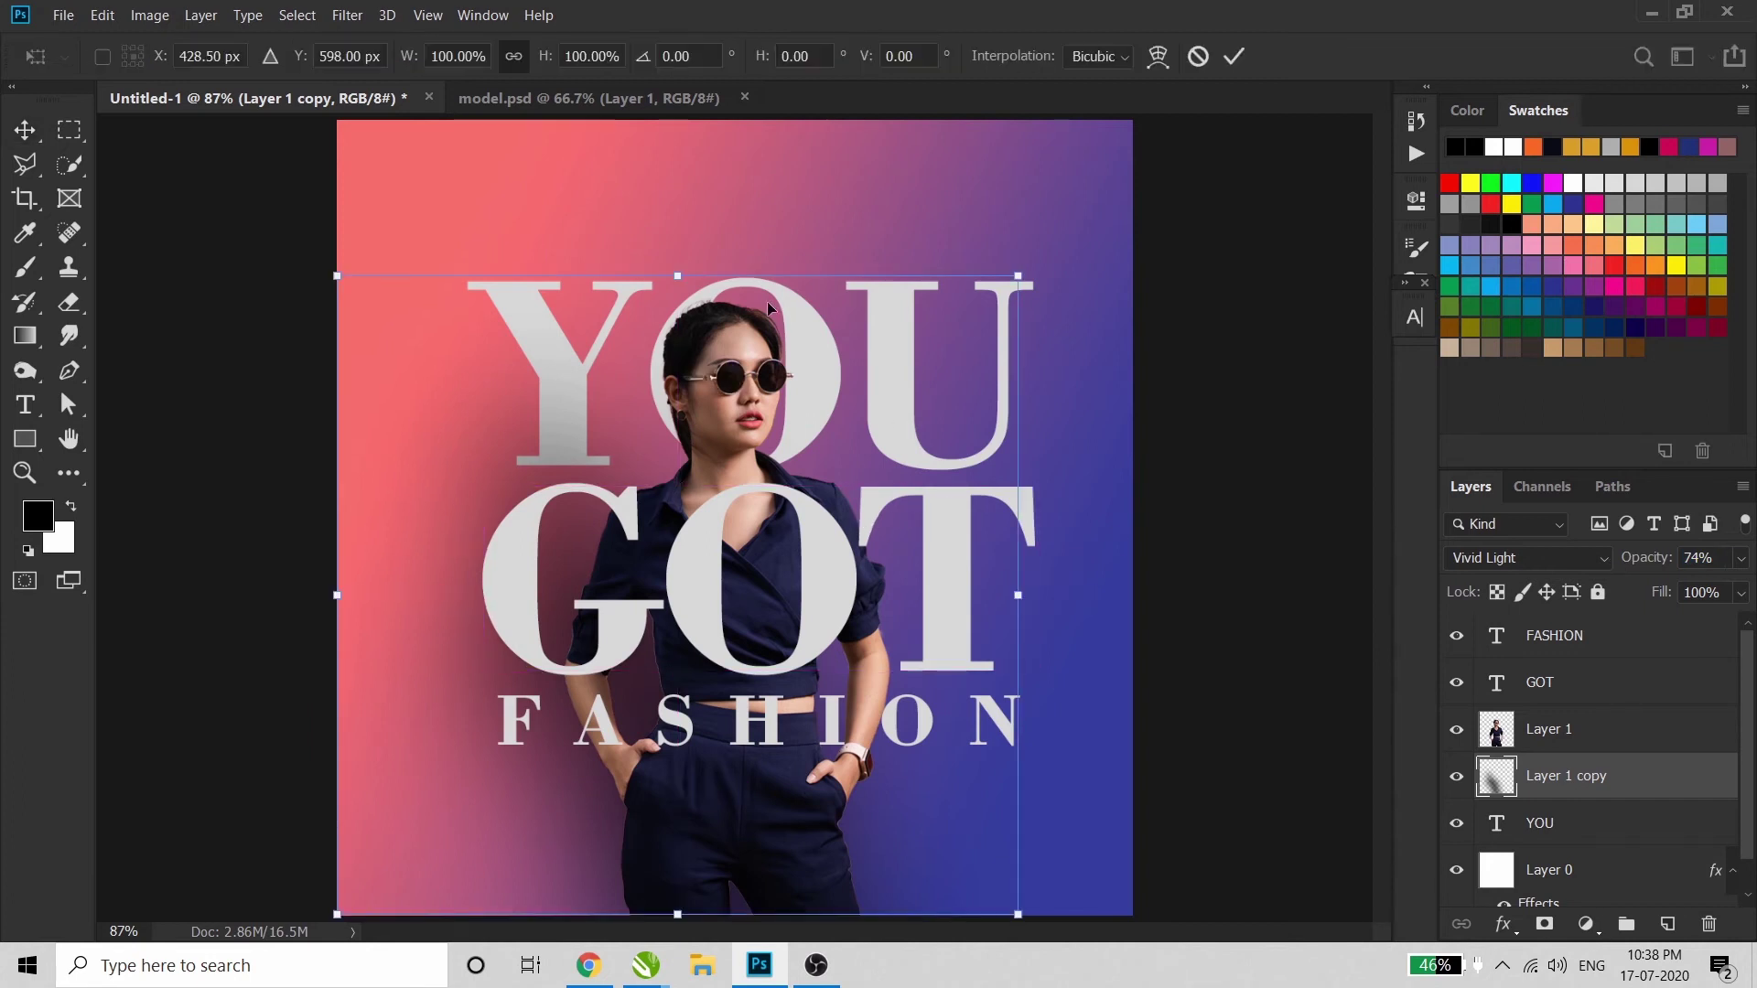
pyautogui.moveTo(683, 275); pyautogui.dragTo(717, 249)
pyautogui.press('Return')
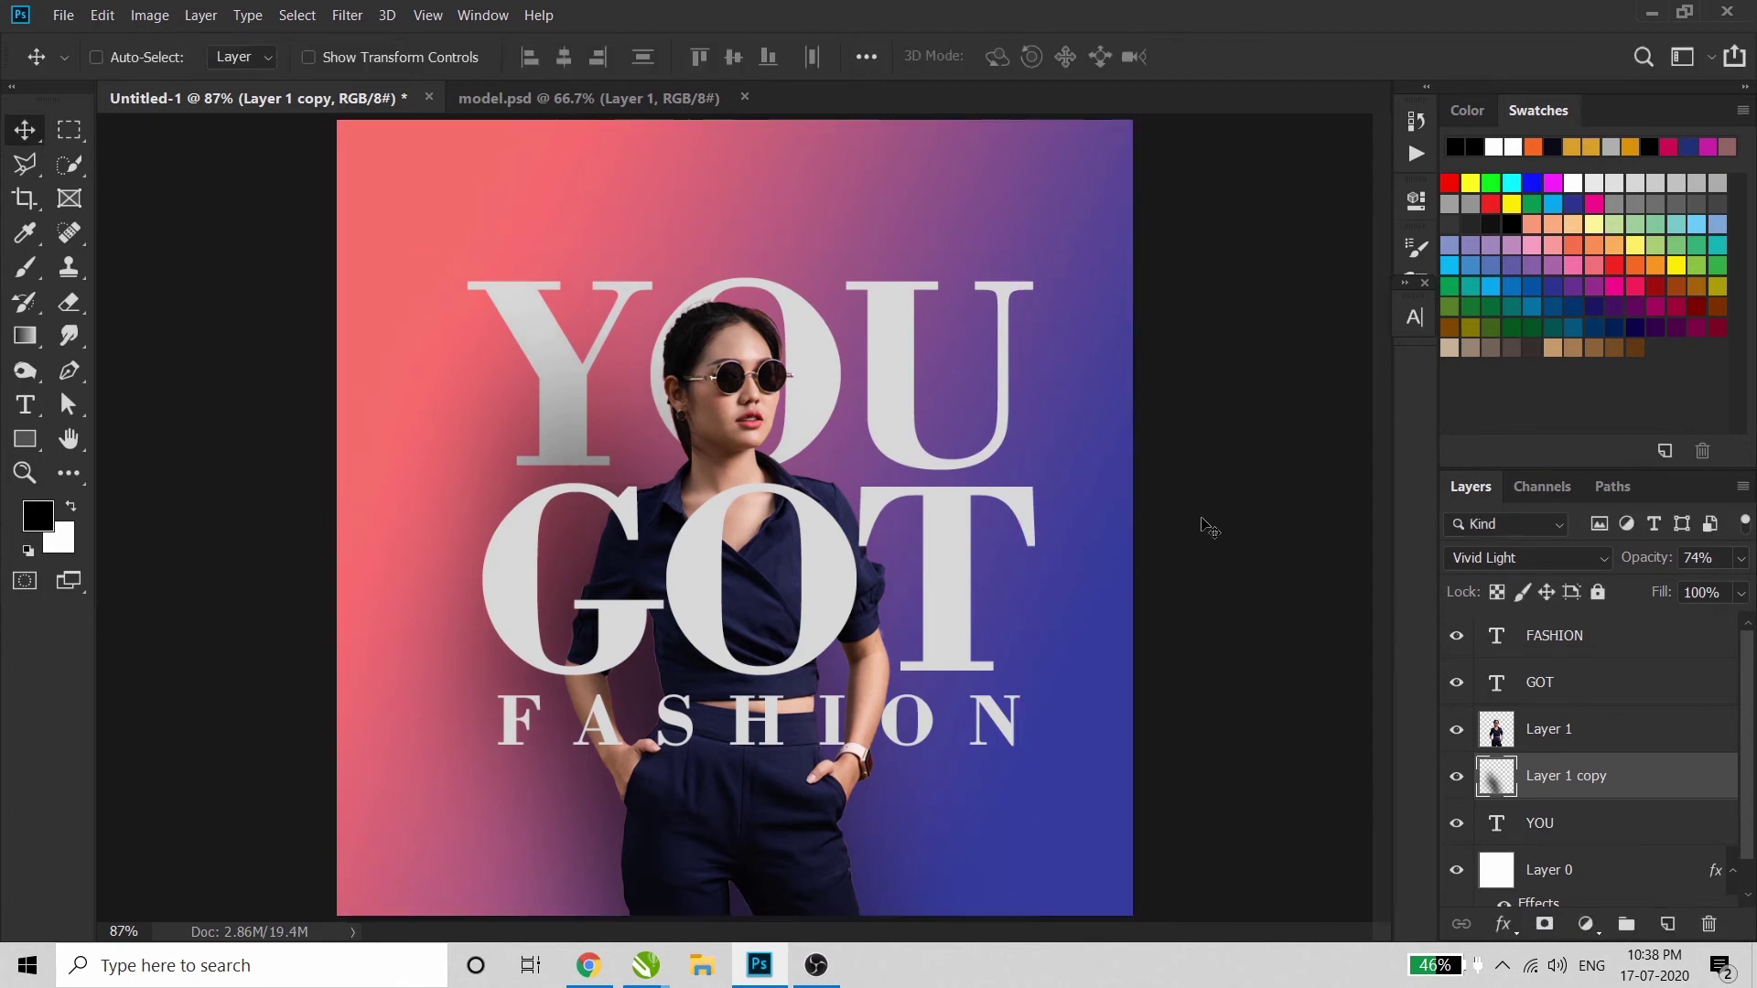
# Open logo.psd from a project folder inside DESIGN FILES
pyautogui.hotkey('ctrl', 'o')
pyautogui.click(508, 53)
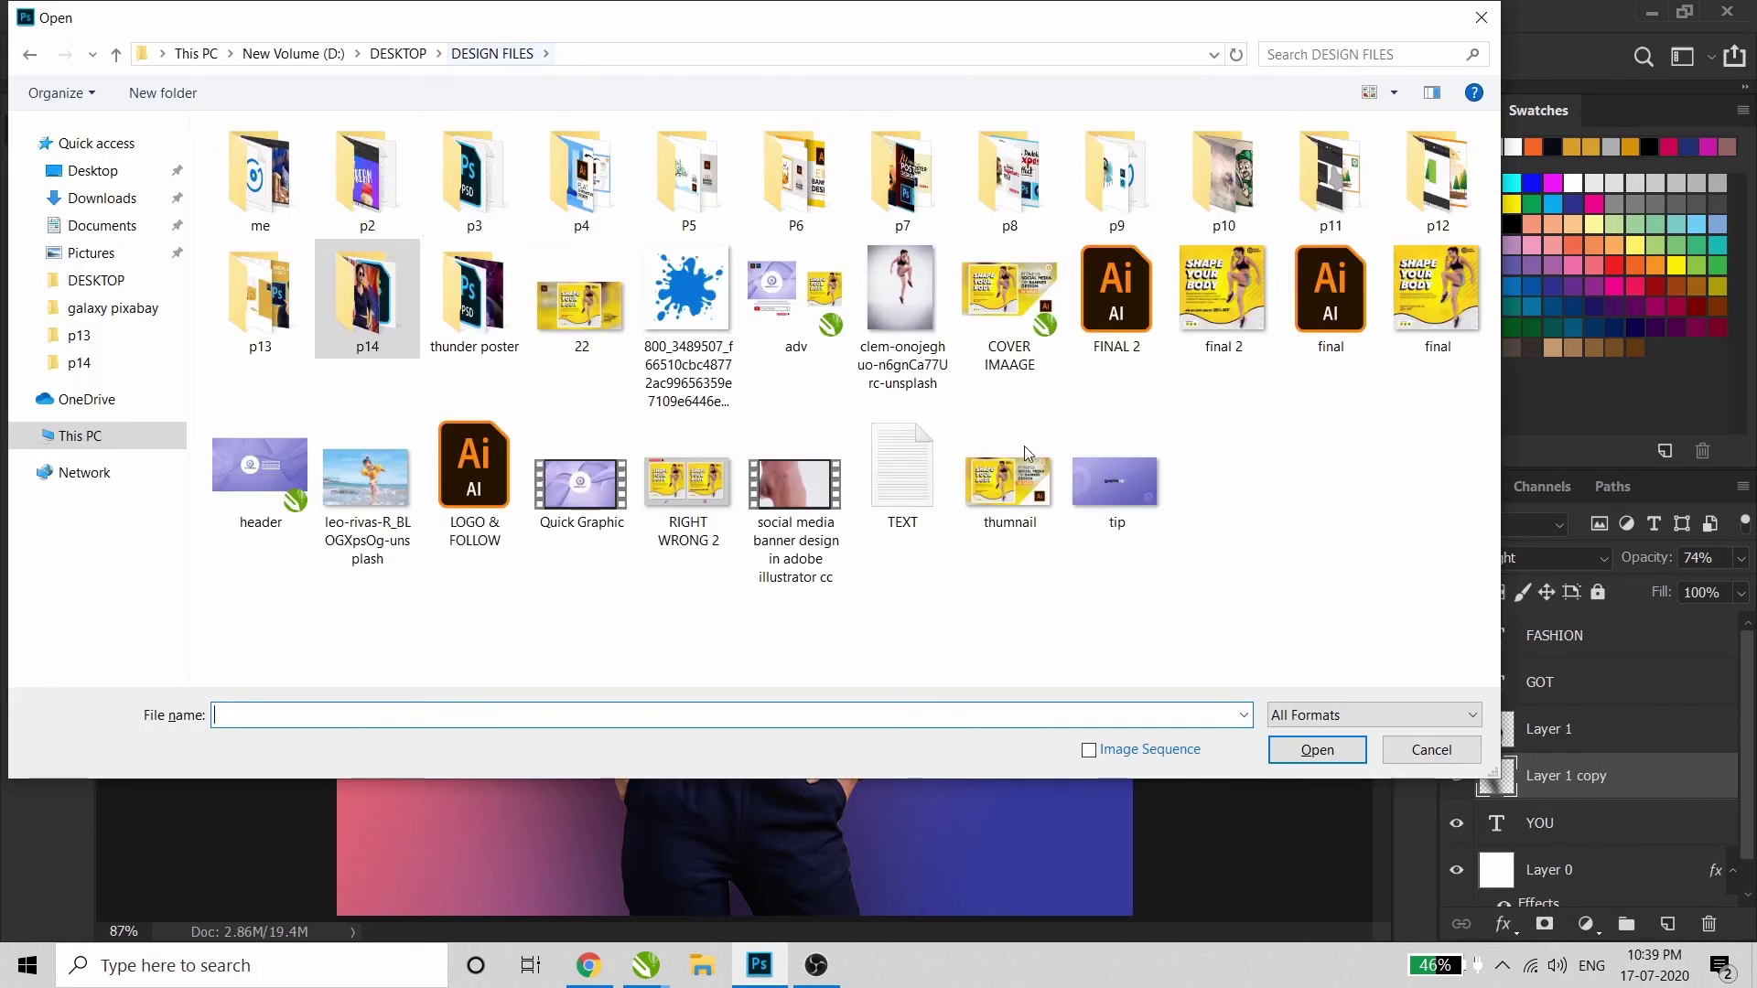
pyautogui.doubleClick(1331, 179)
pyautogui.doubleClick(1039, 169)
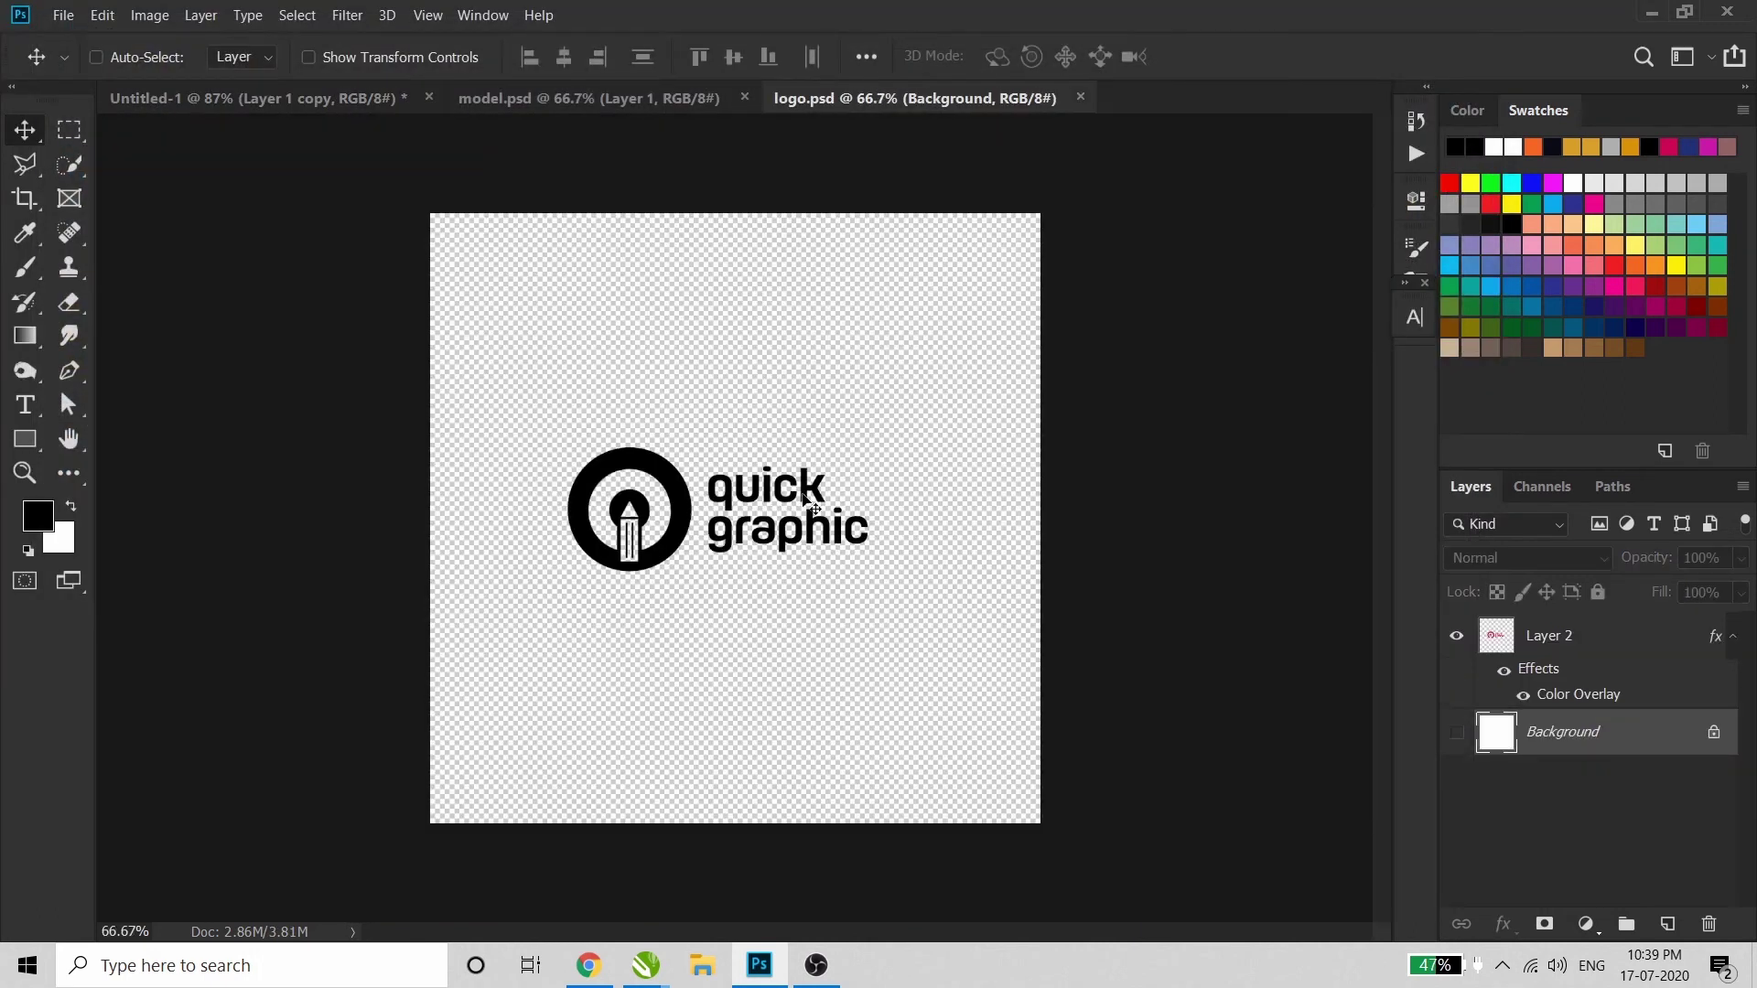
# Select the quick graphic logo layer and copy it into the poster document near the top of the canvas
pyautogui.rightClick(666, 458)
pyautogui.rightClick(643, 458)
pyautogui.click(651, 475)
pyautogui.moveTo(640, 467); pyautogui.dragTo(668, 274)
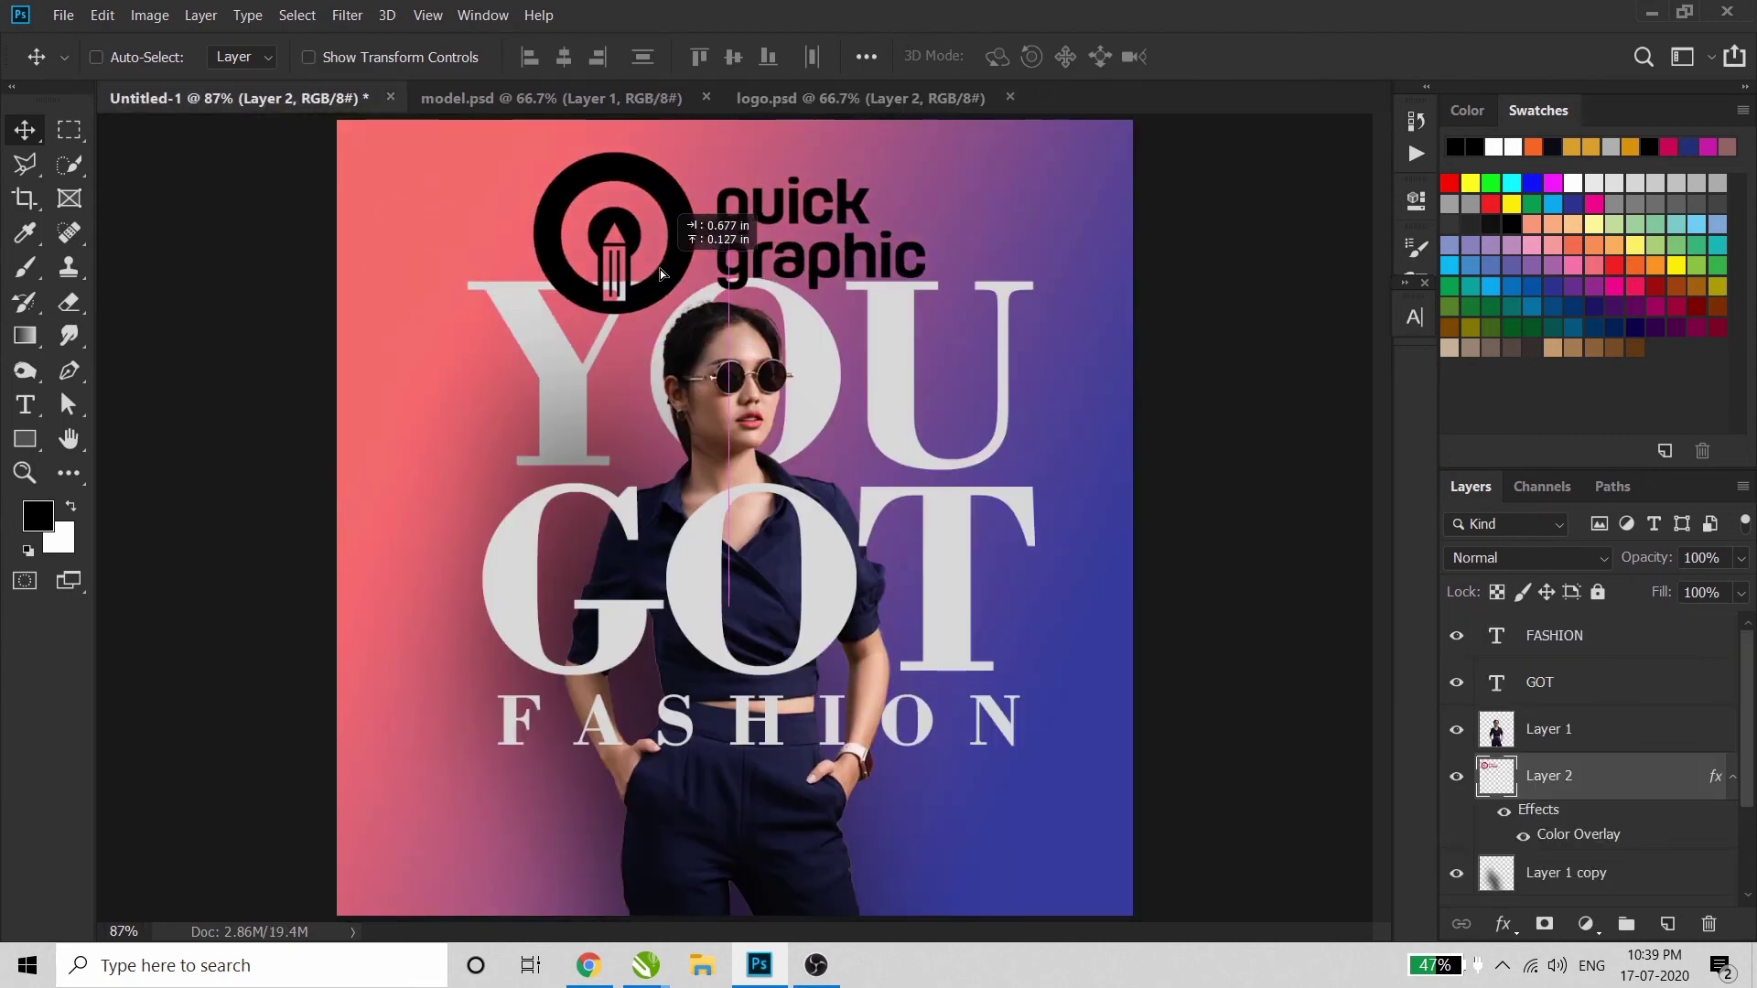
# Scale the logo down to about 30% and place it in the poster's upper-left corner
pyautogui.hotkey('ctrl', 't')
pyautogui.moveTo(924, 313); pyautogui.dragTo(468, 179)
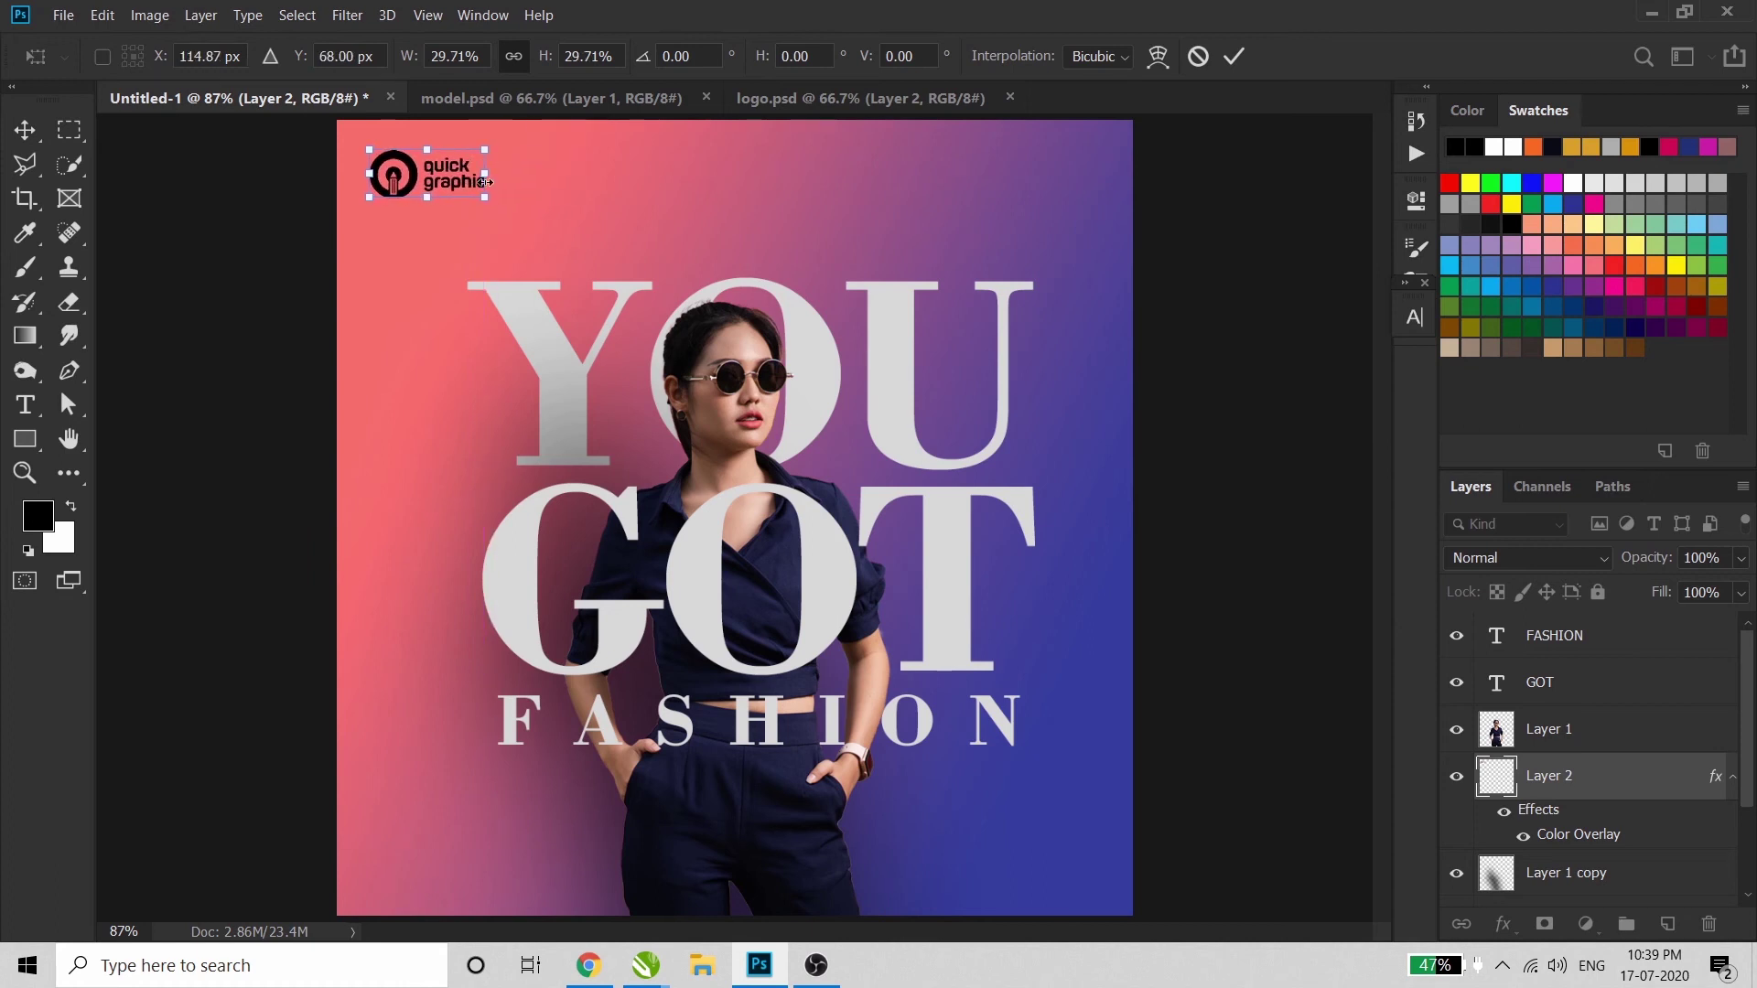
pyautogui.press('Return')
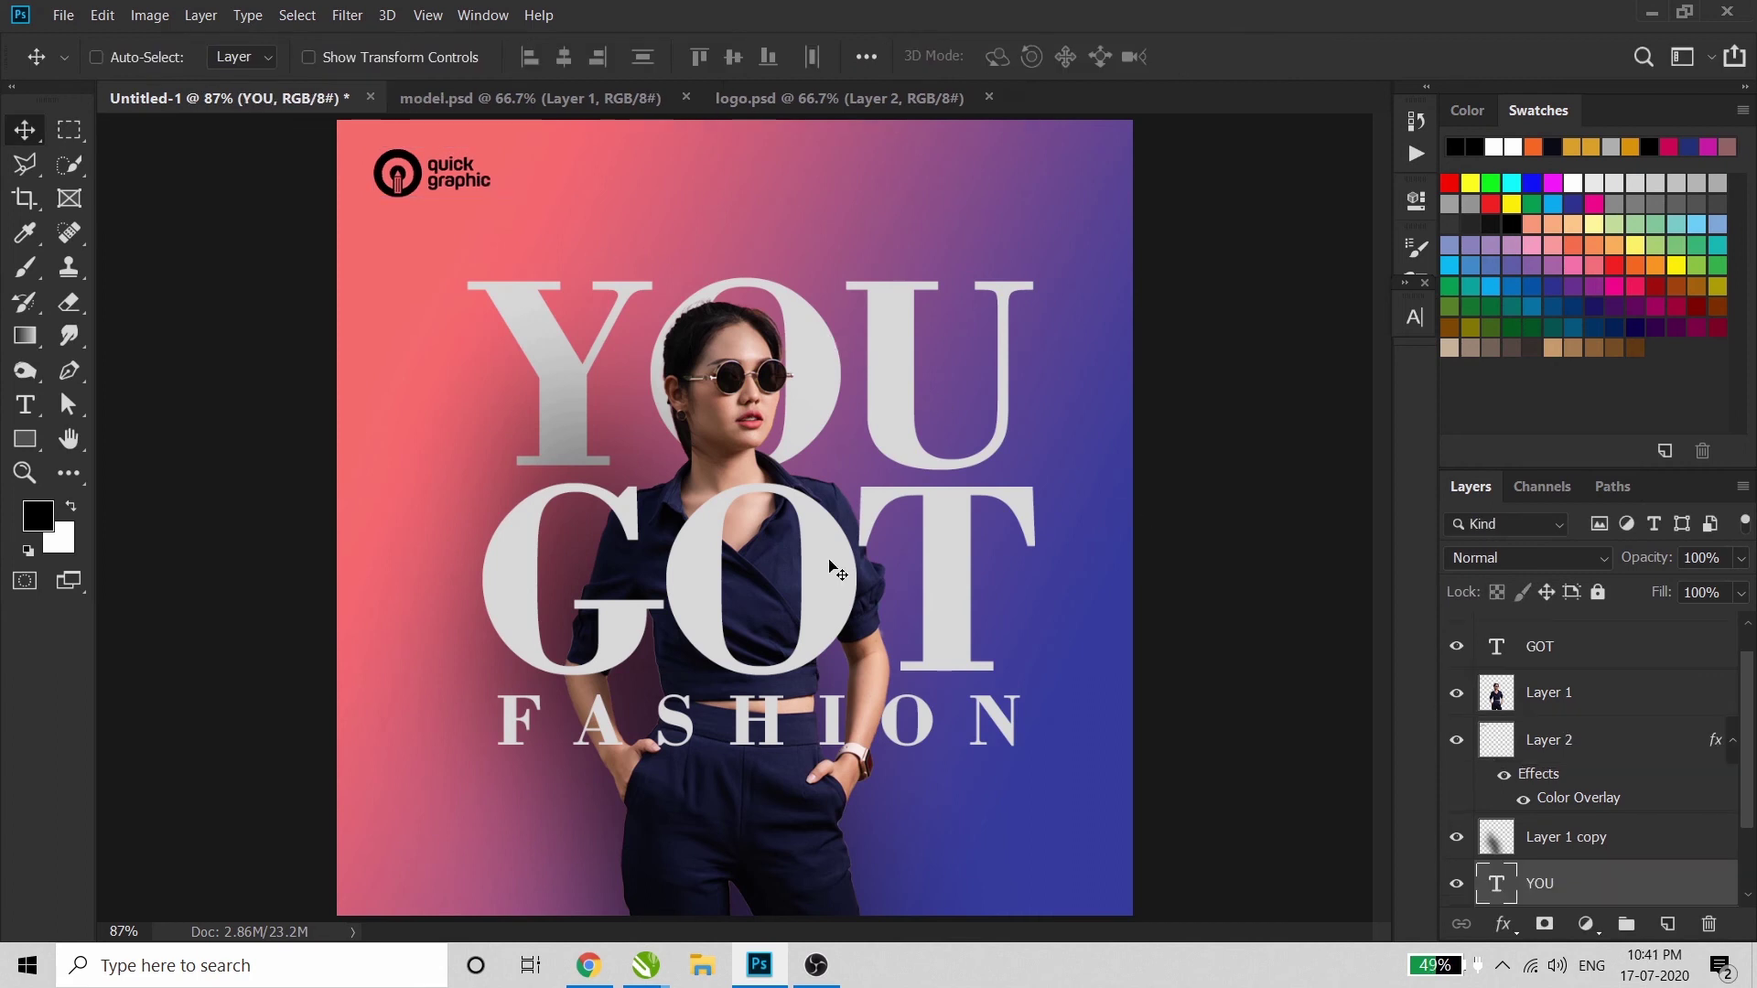
# Select the GOT text layer and delete its last two letters so it reads only G
pyautogui.rightClick(834, 567)
pyautogui.click(851, 576)
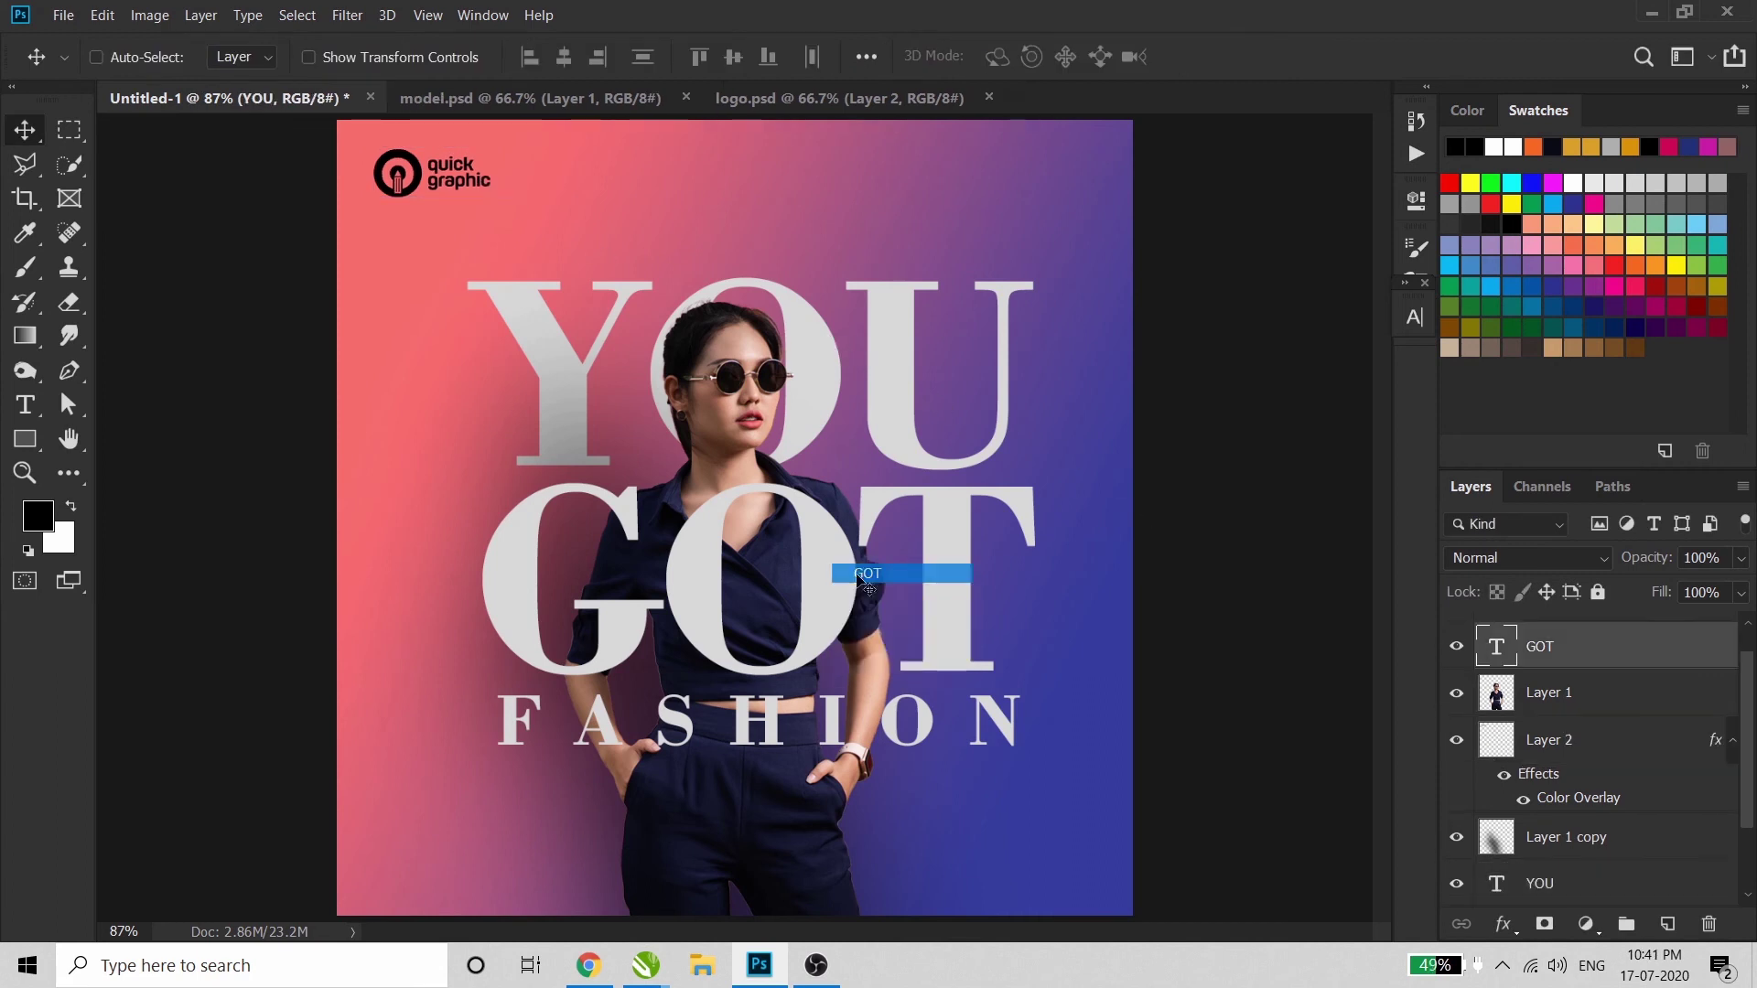
pyautogui.press('t')
pyautogui.click(651, 590)
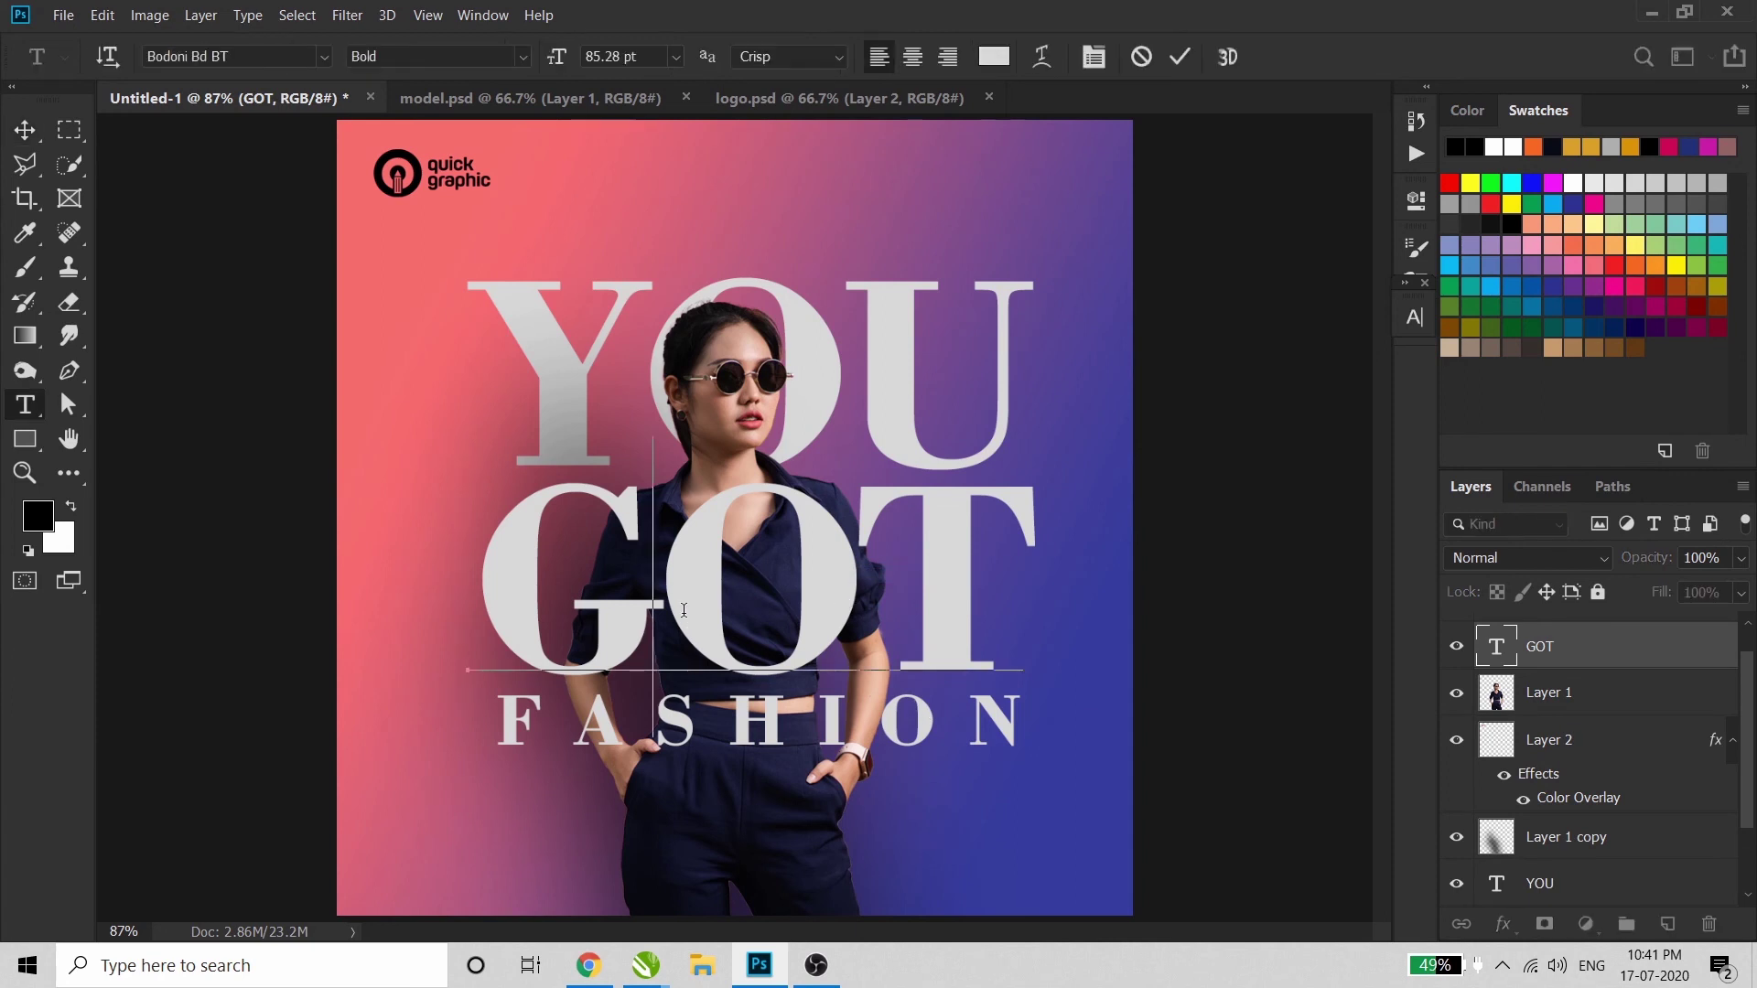
pyautogui.moveTo(675, 590); pyautogui.dragTo(990, 596)
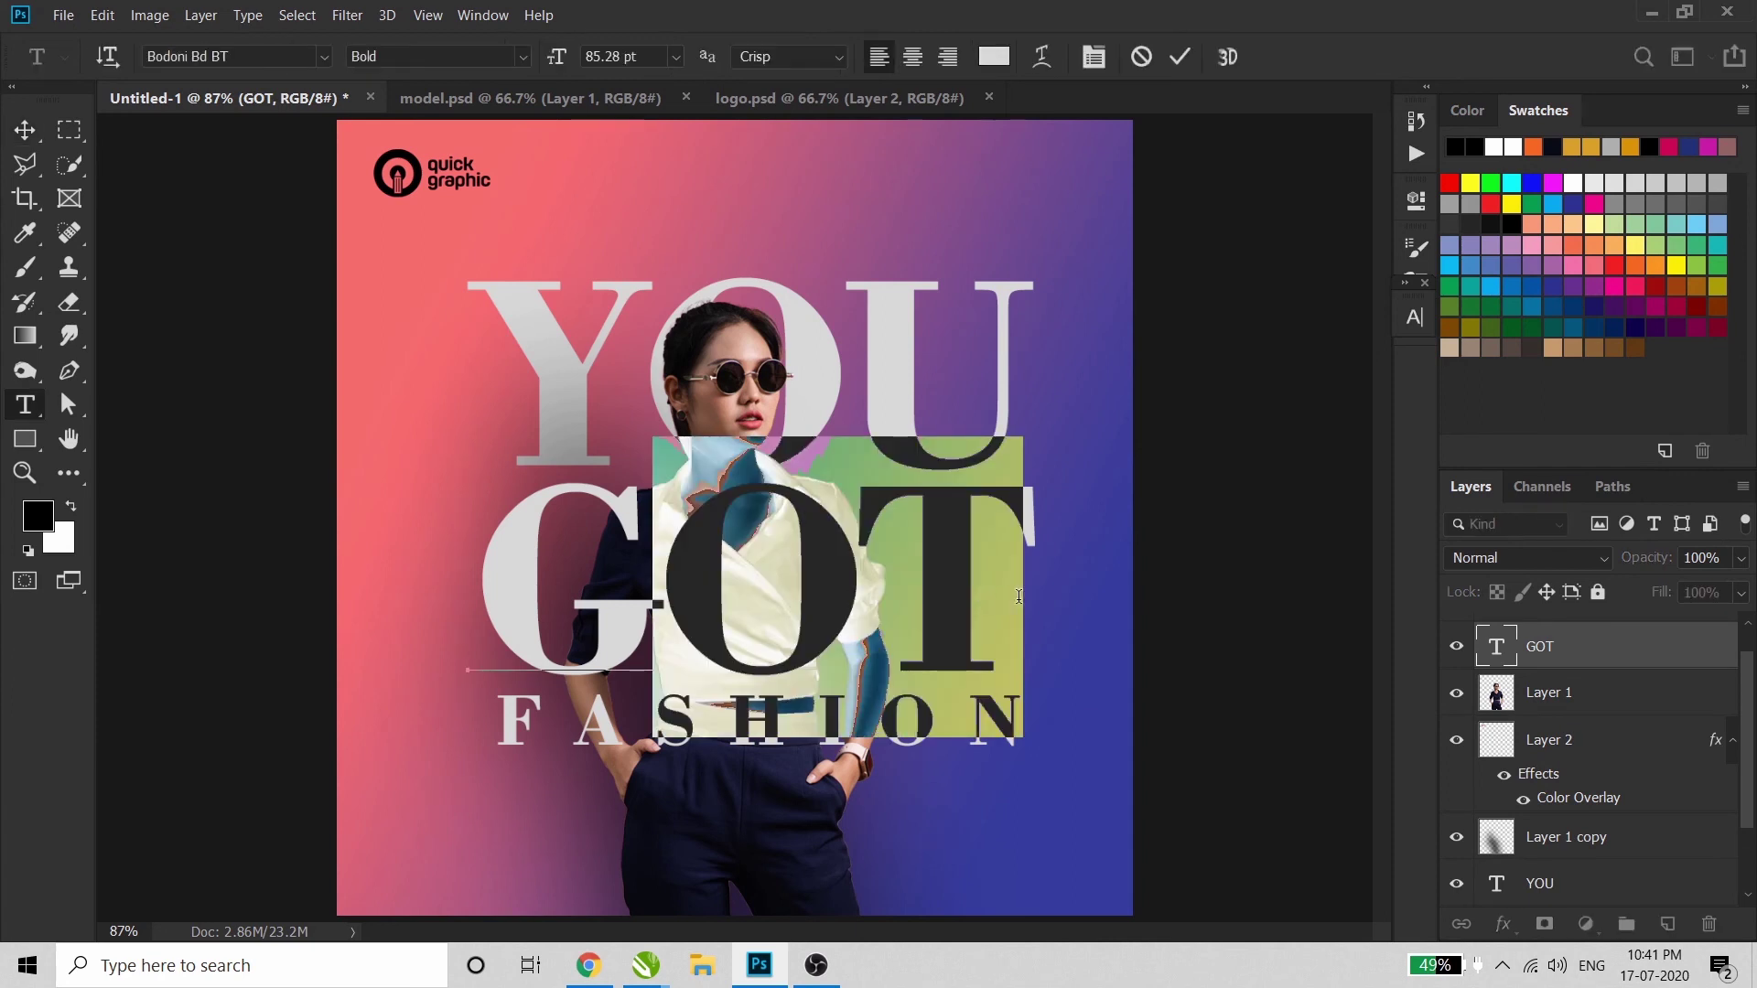
pyautogui.press('BackSpace')
pyautogui.click(25, 130)
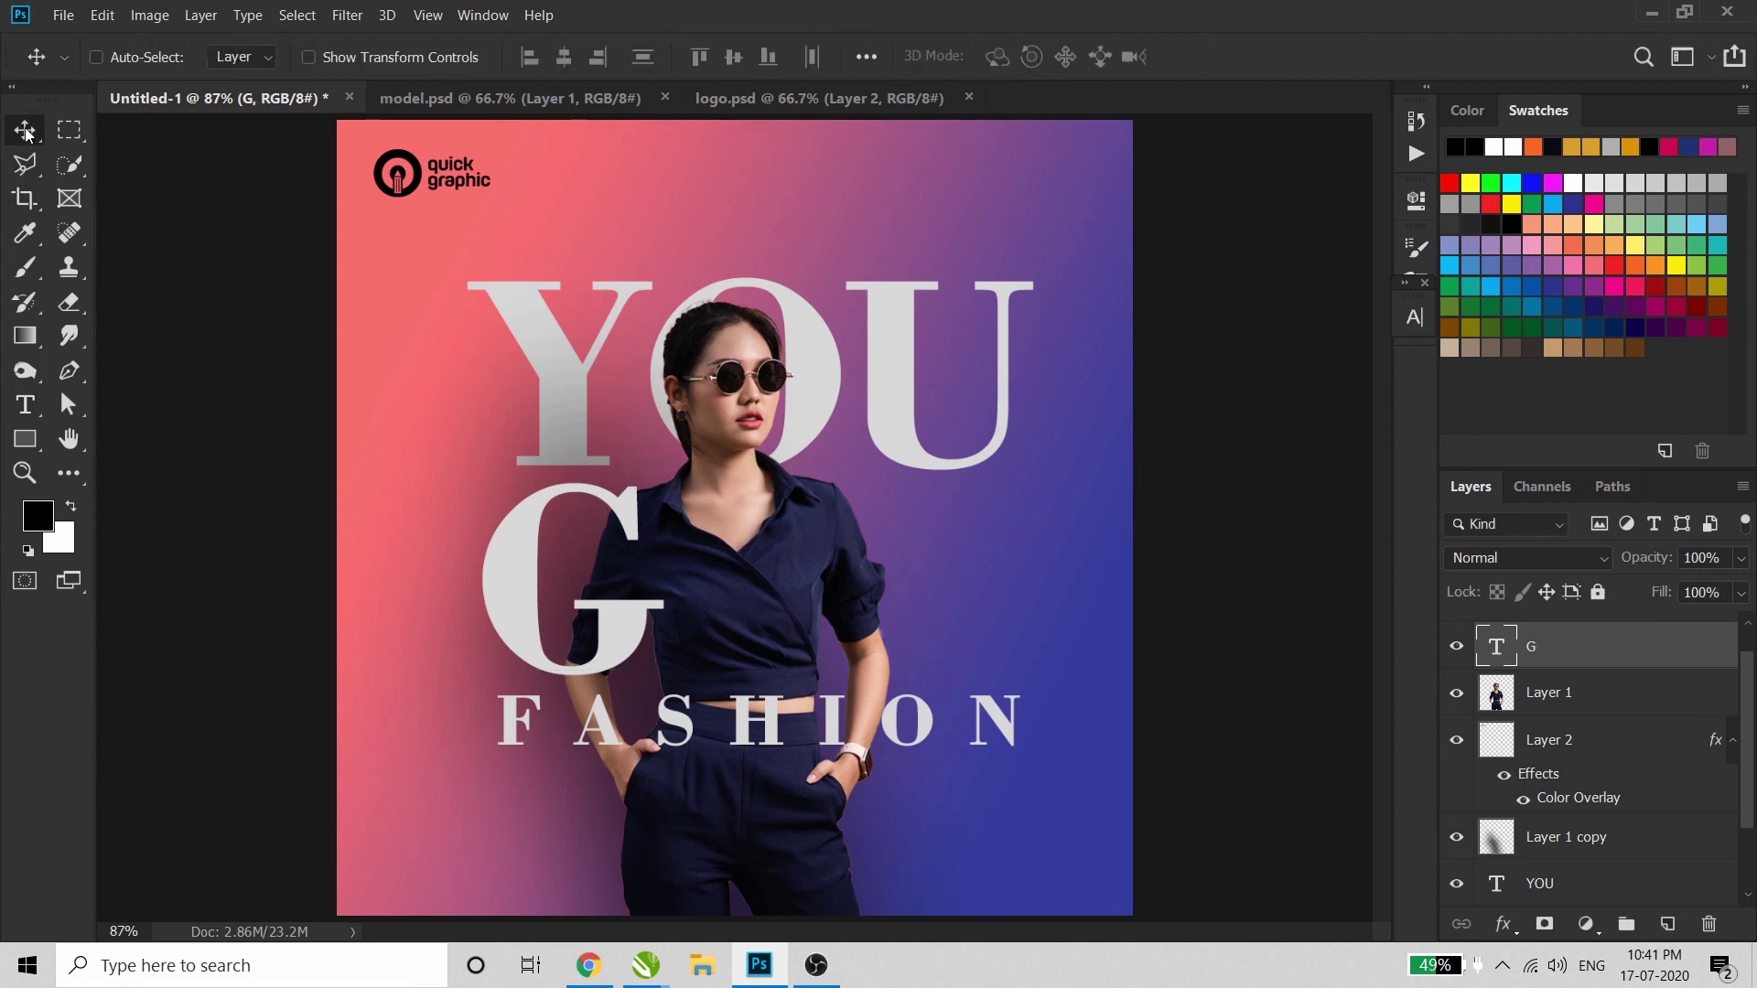
# Duplicate the G text layer immediately to its right and change the copy's text to O
pyautogui.moveTo(521, 584); pyautogui.dragTo(725, 624)
pyautogui.press('t')
pyautogui.doubleClick(723, 619)
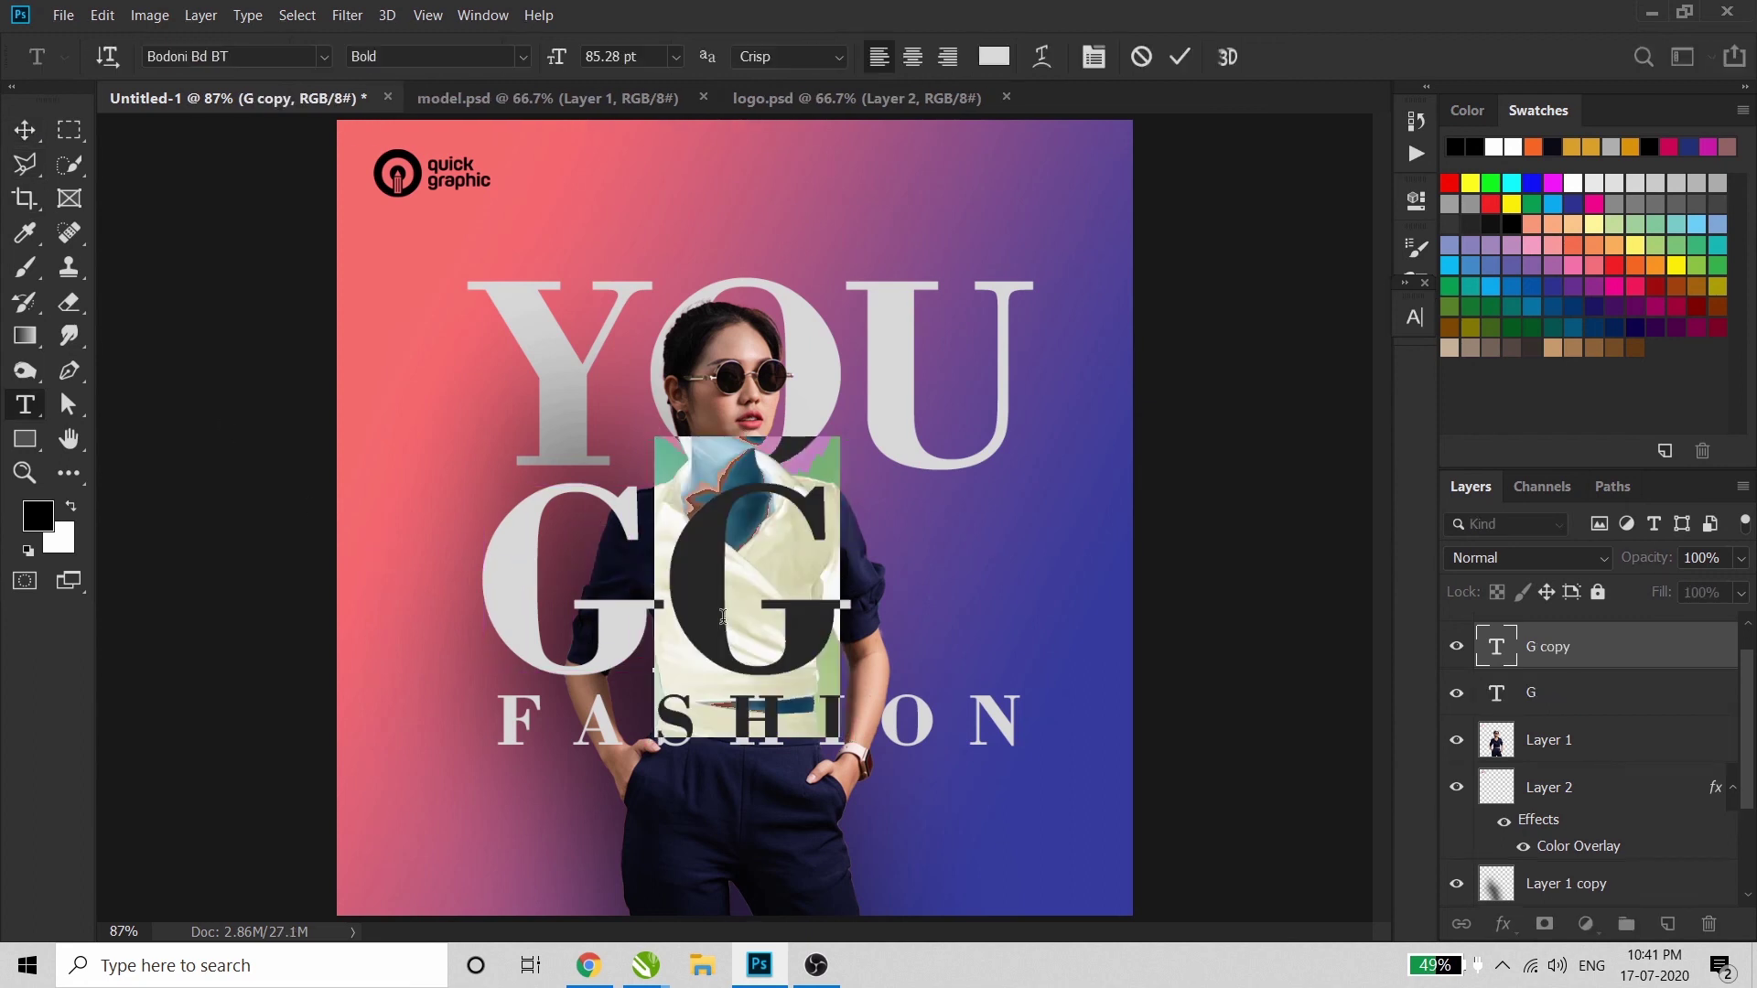
pyautogui.write('OT')
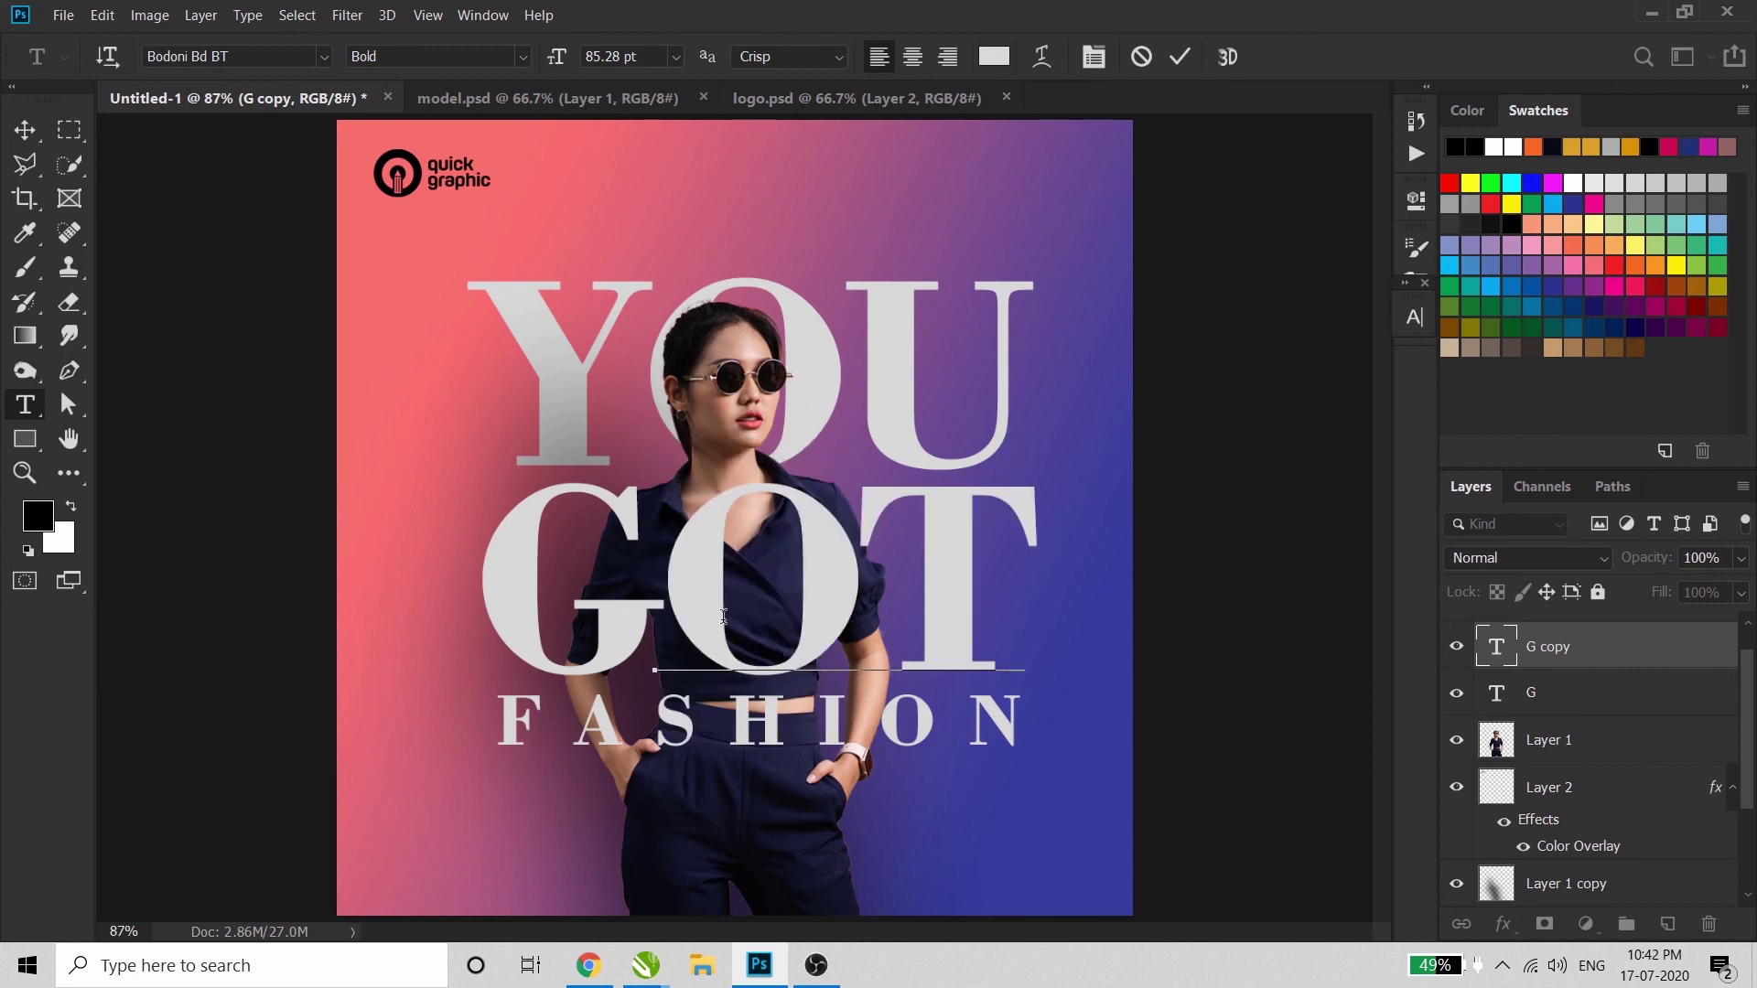
pyautogui.hotkey('ctrl', 'Return')
pyautogui.press('v')
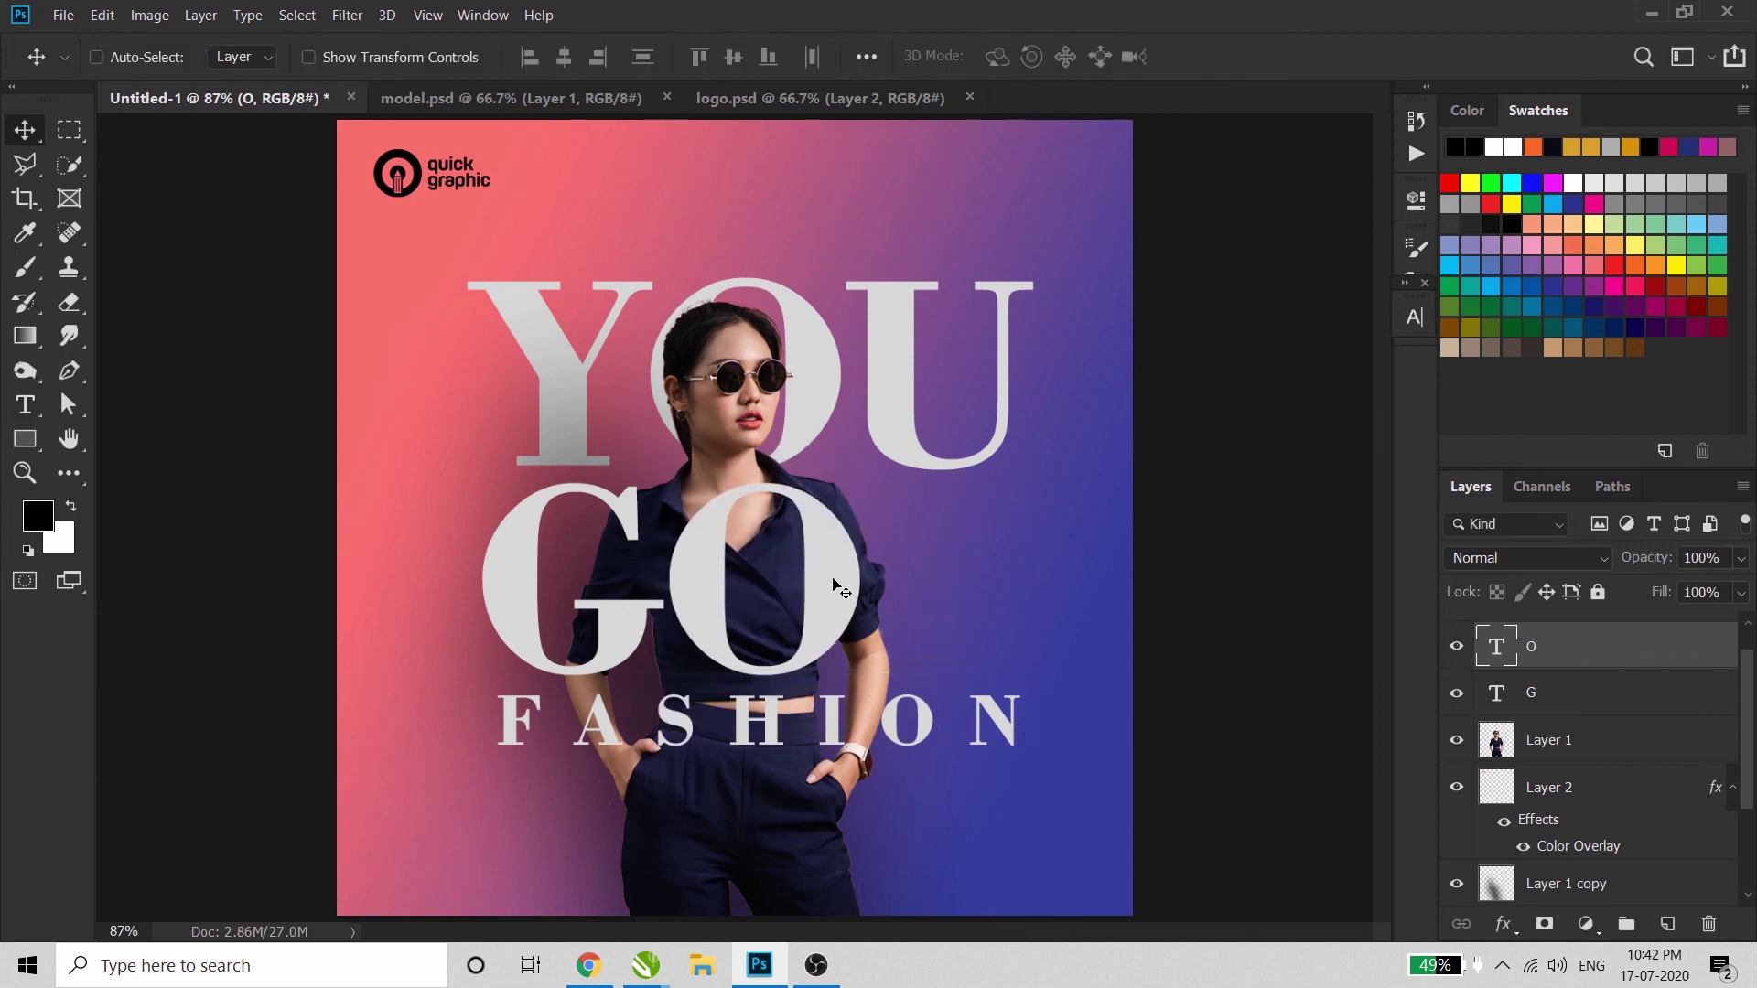
# Duplicate the O text layer to its right and replace the copy's text with T to complete GOT
pyautogui.moveTo(833, 583); pyautogui.dragTo(1039, 580)
pyautogui.doubleClick(1039, 576)
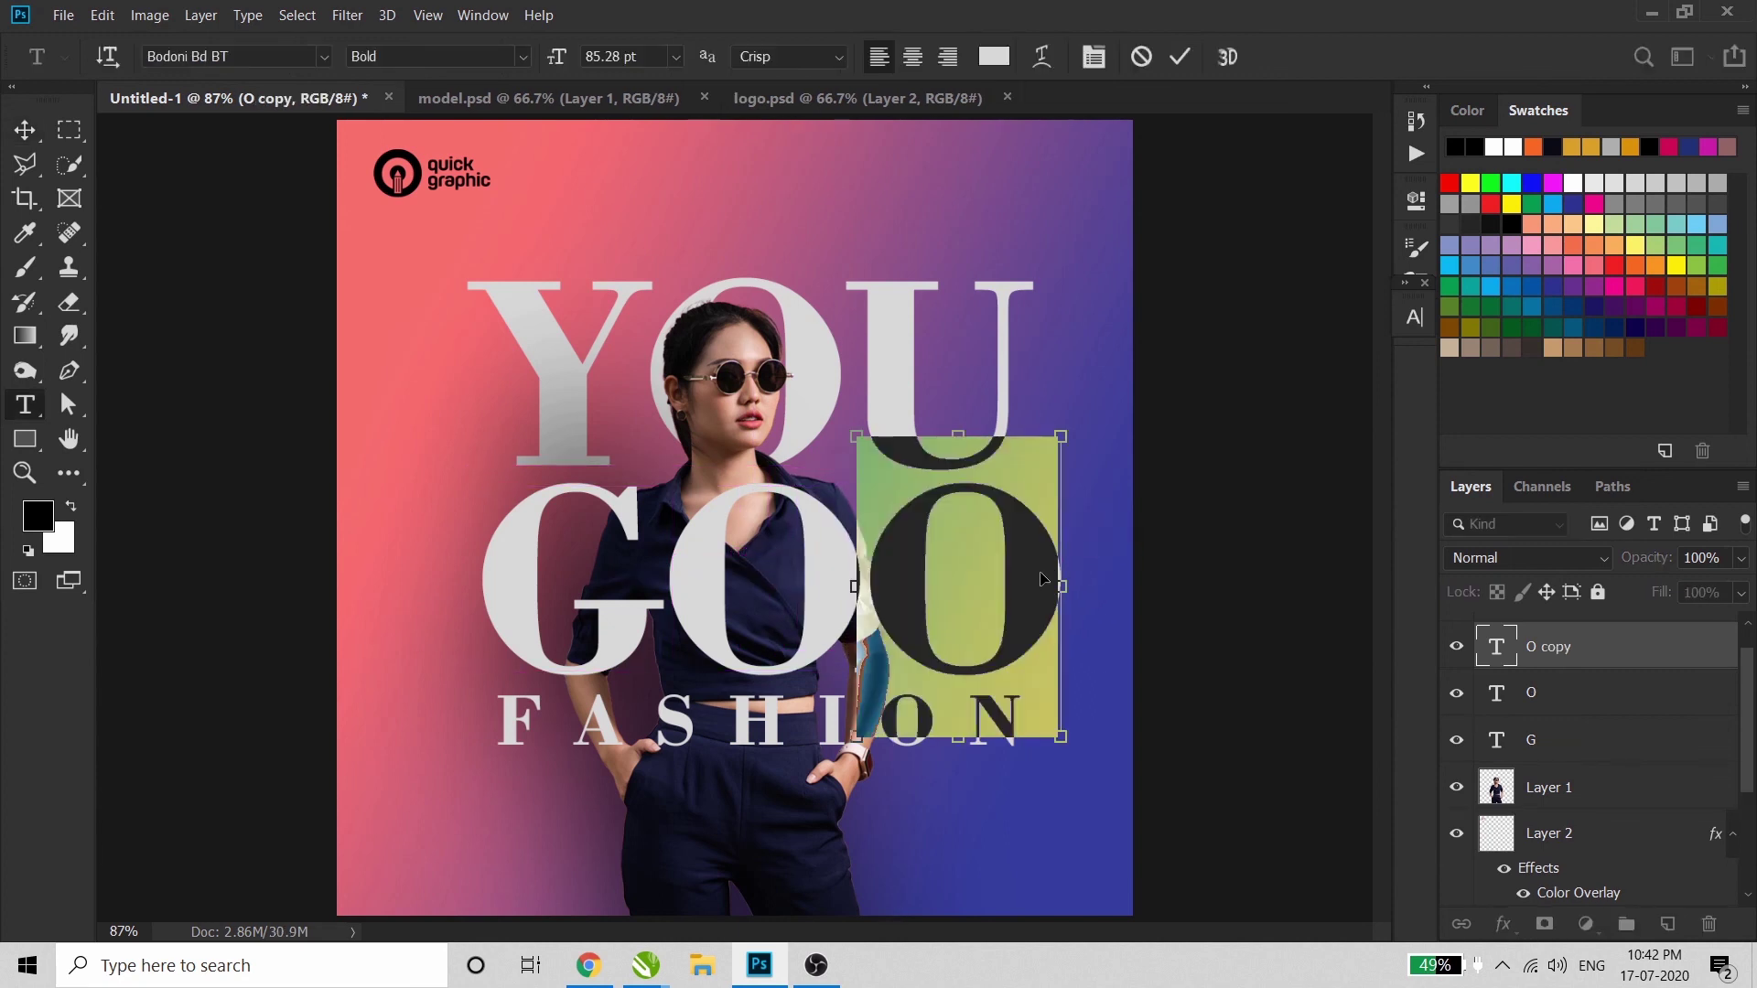
pyautogui.click(1040, 570)
pyautogui.press('BackSpace')
pyautogui.write('T')
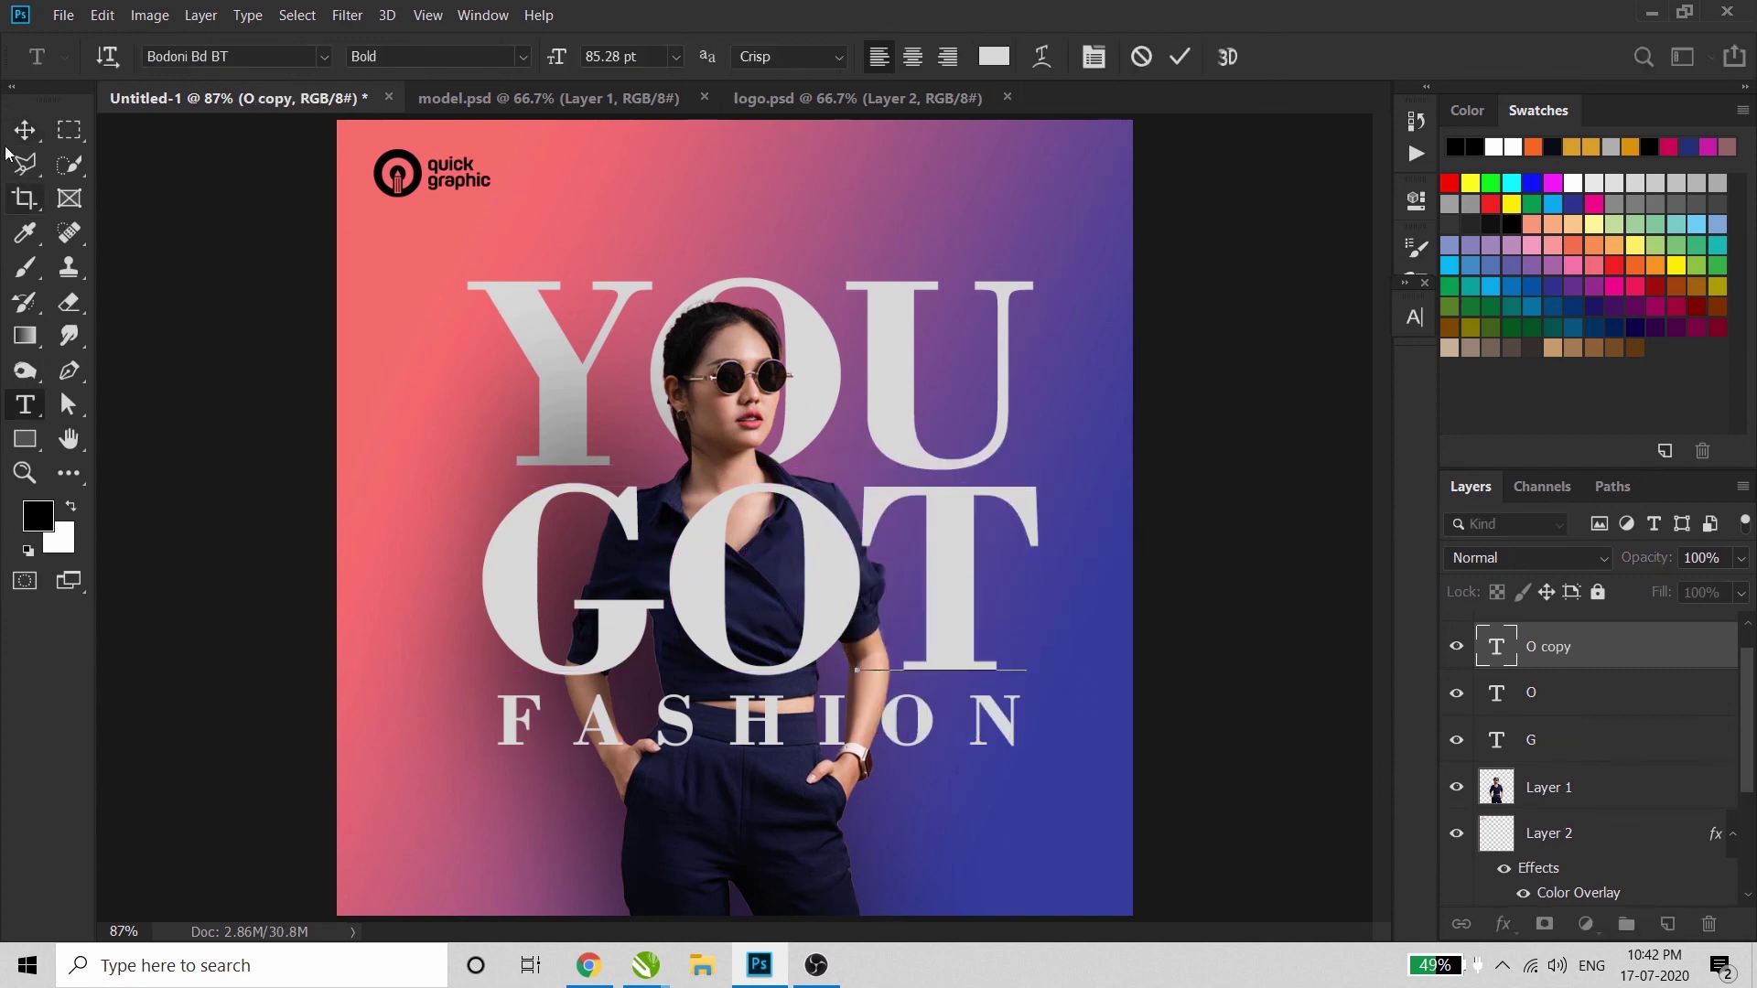
pyautogui.click(24, 129)
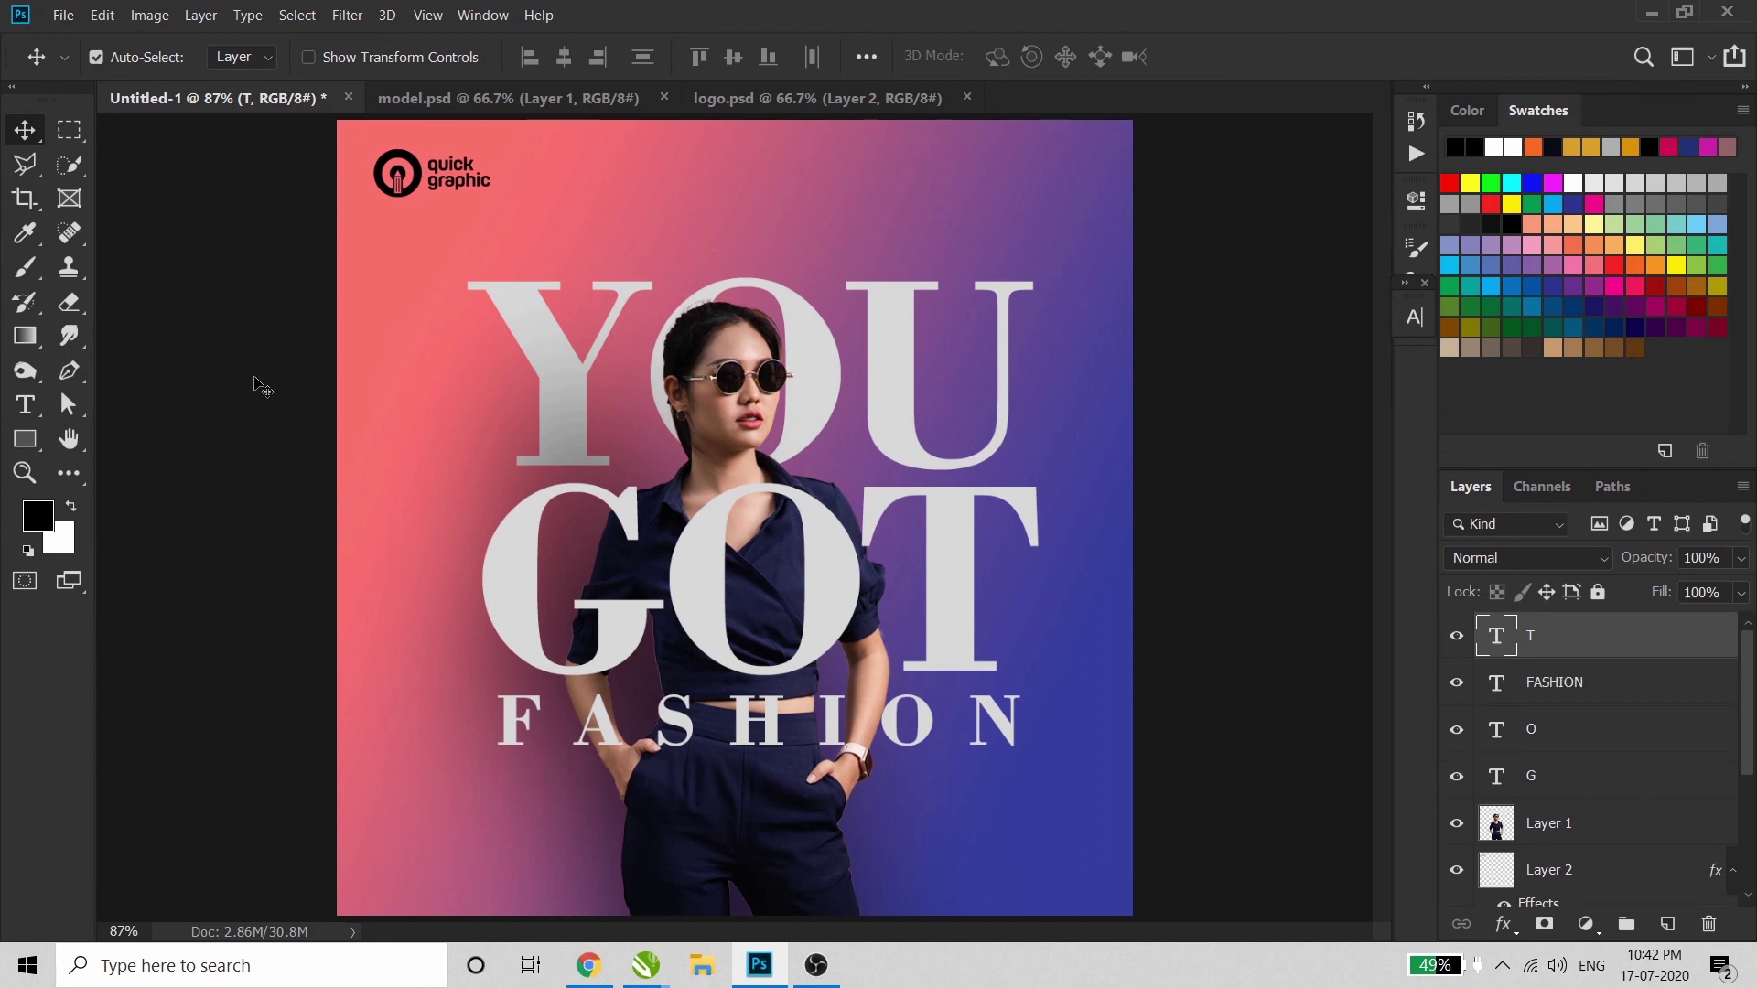
# Move the T text layer down the layer stack to directly below Layer 2, behind the model
pyautogui.hotkey('ctrl', '[')
pyautogui.hotkey('ctrl', '[')
pyautogui.hotkey('ctrl', '[')
pyautogui.hotkey('ctrl', '[')
pyautogui.hotkey('ctrl', '[')
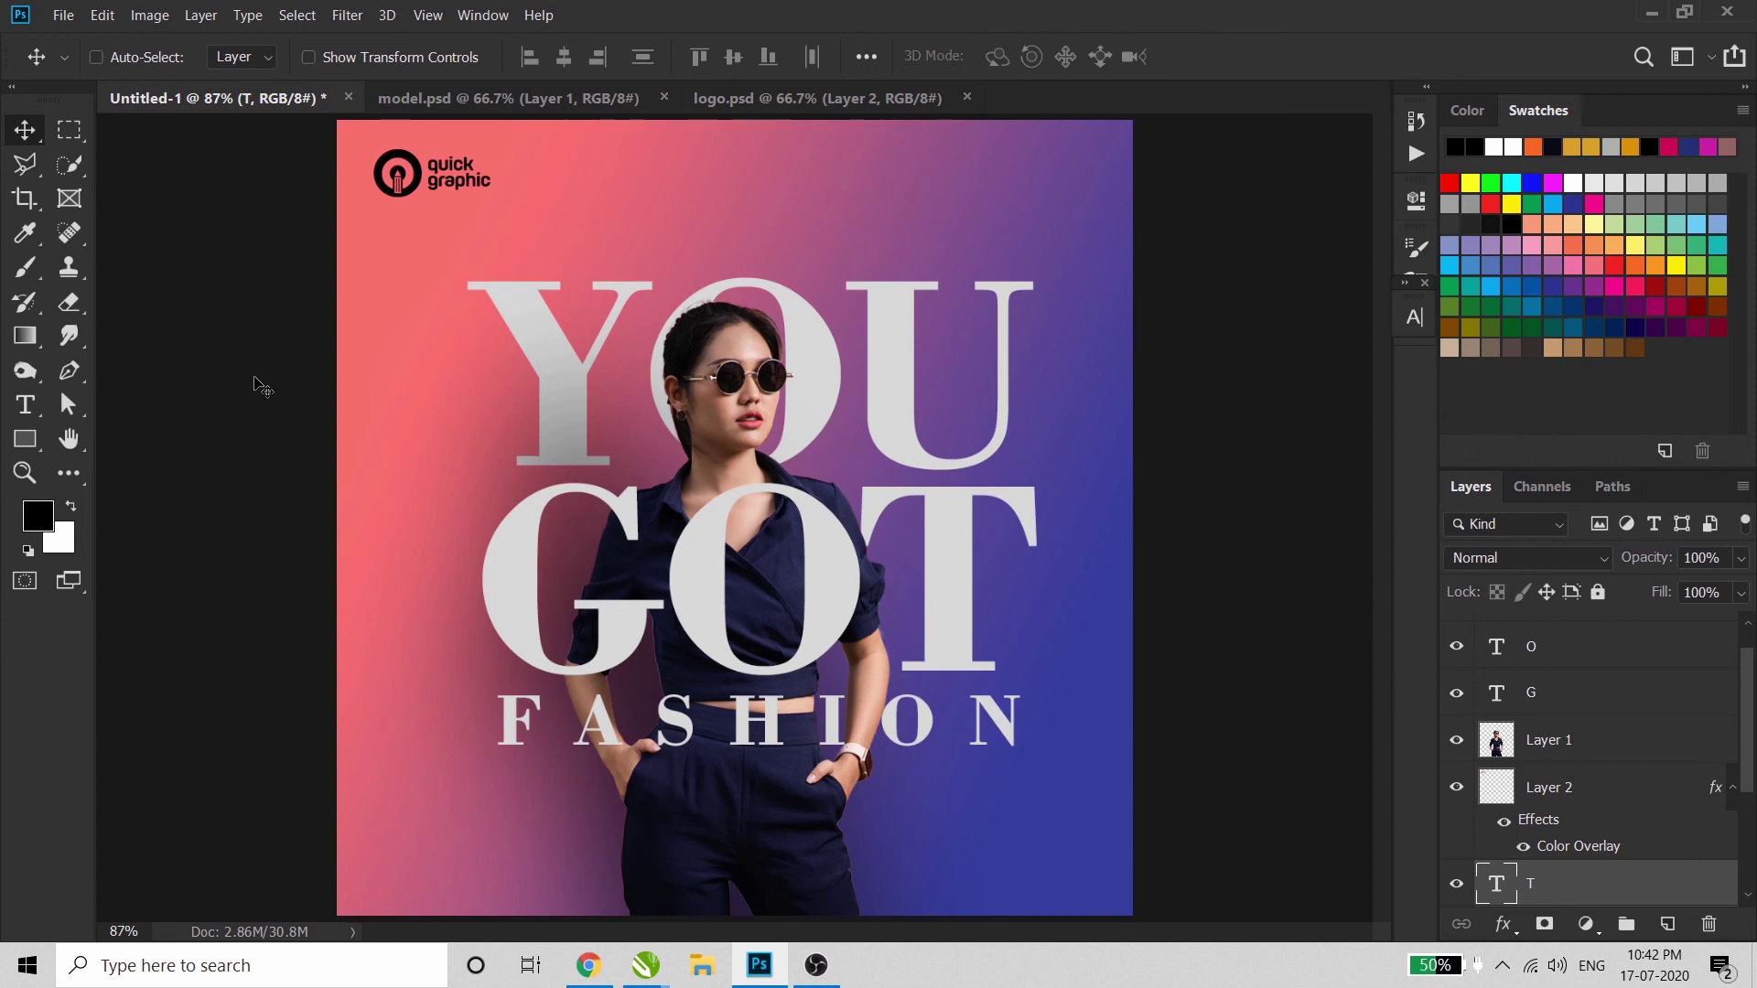
# Nudge the T slightly left so it sits closer to the O in GOT
pyautogui.press('z')
pyautogui.moveTo(735, 554); pyautogui.dragTo(961, 619)
pyautogui.press('Left')
pyautogui.press('Left')
pyautogui.press('Left')
pyautogui.press('Left')
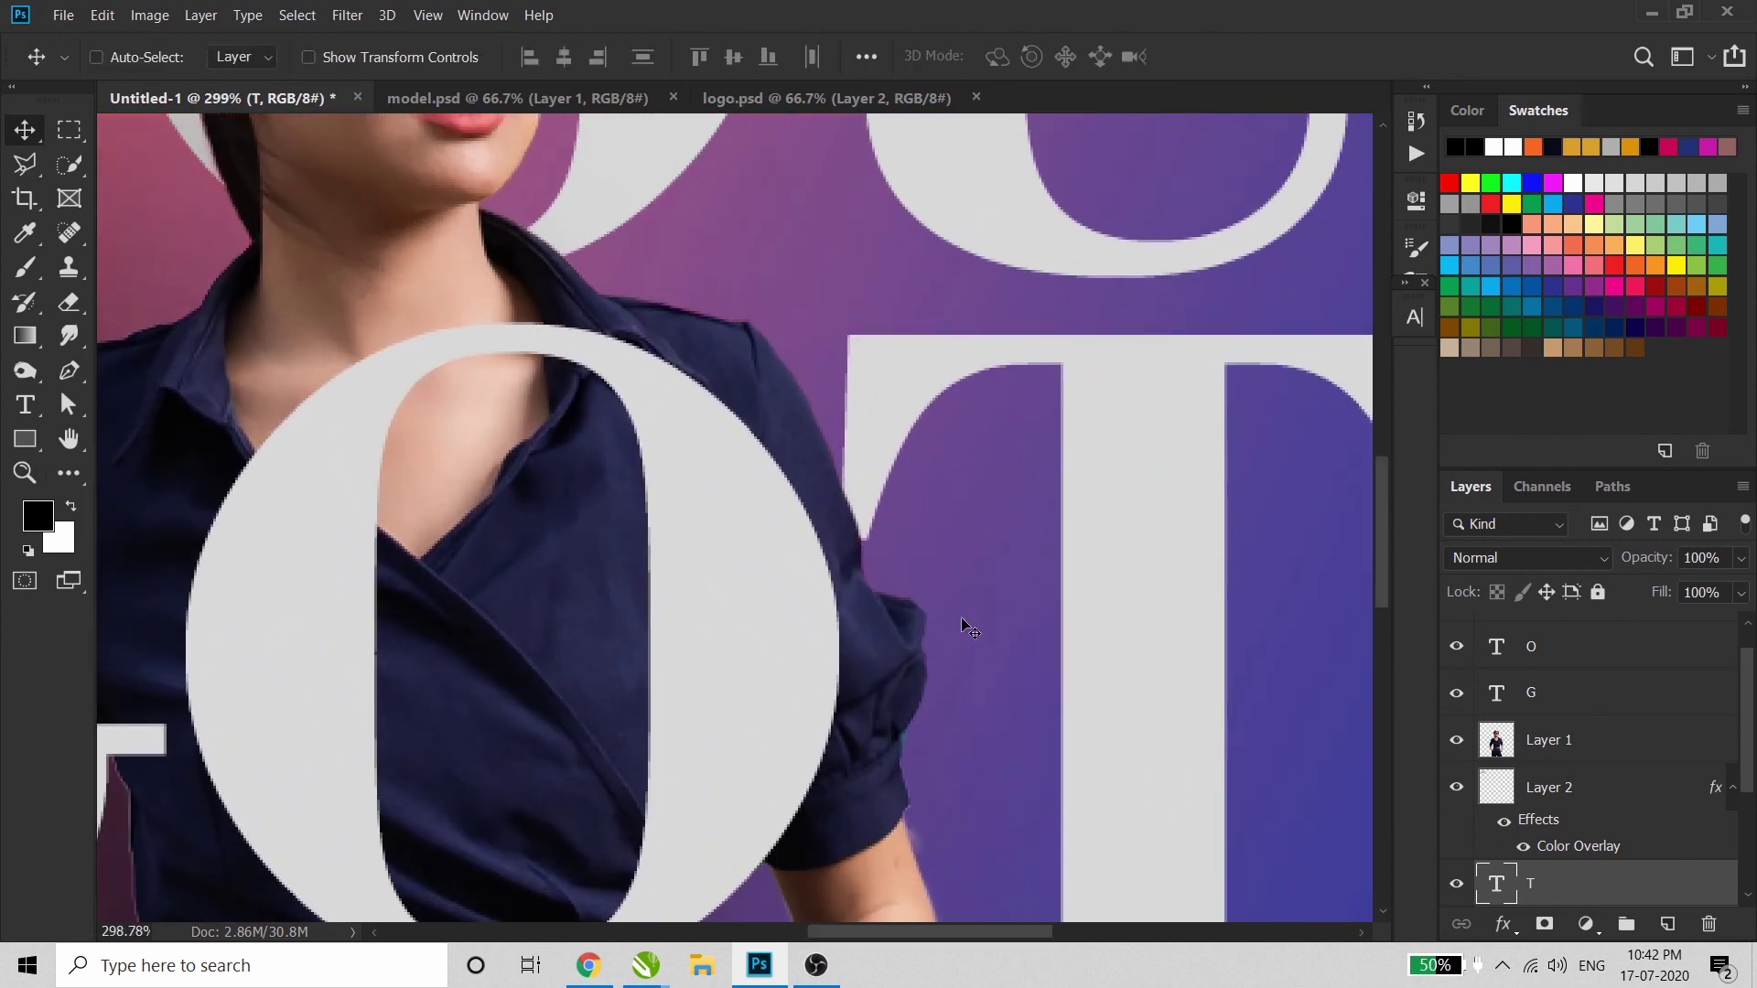
pyautogui.hotkey('ctrl', '0')
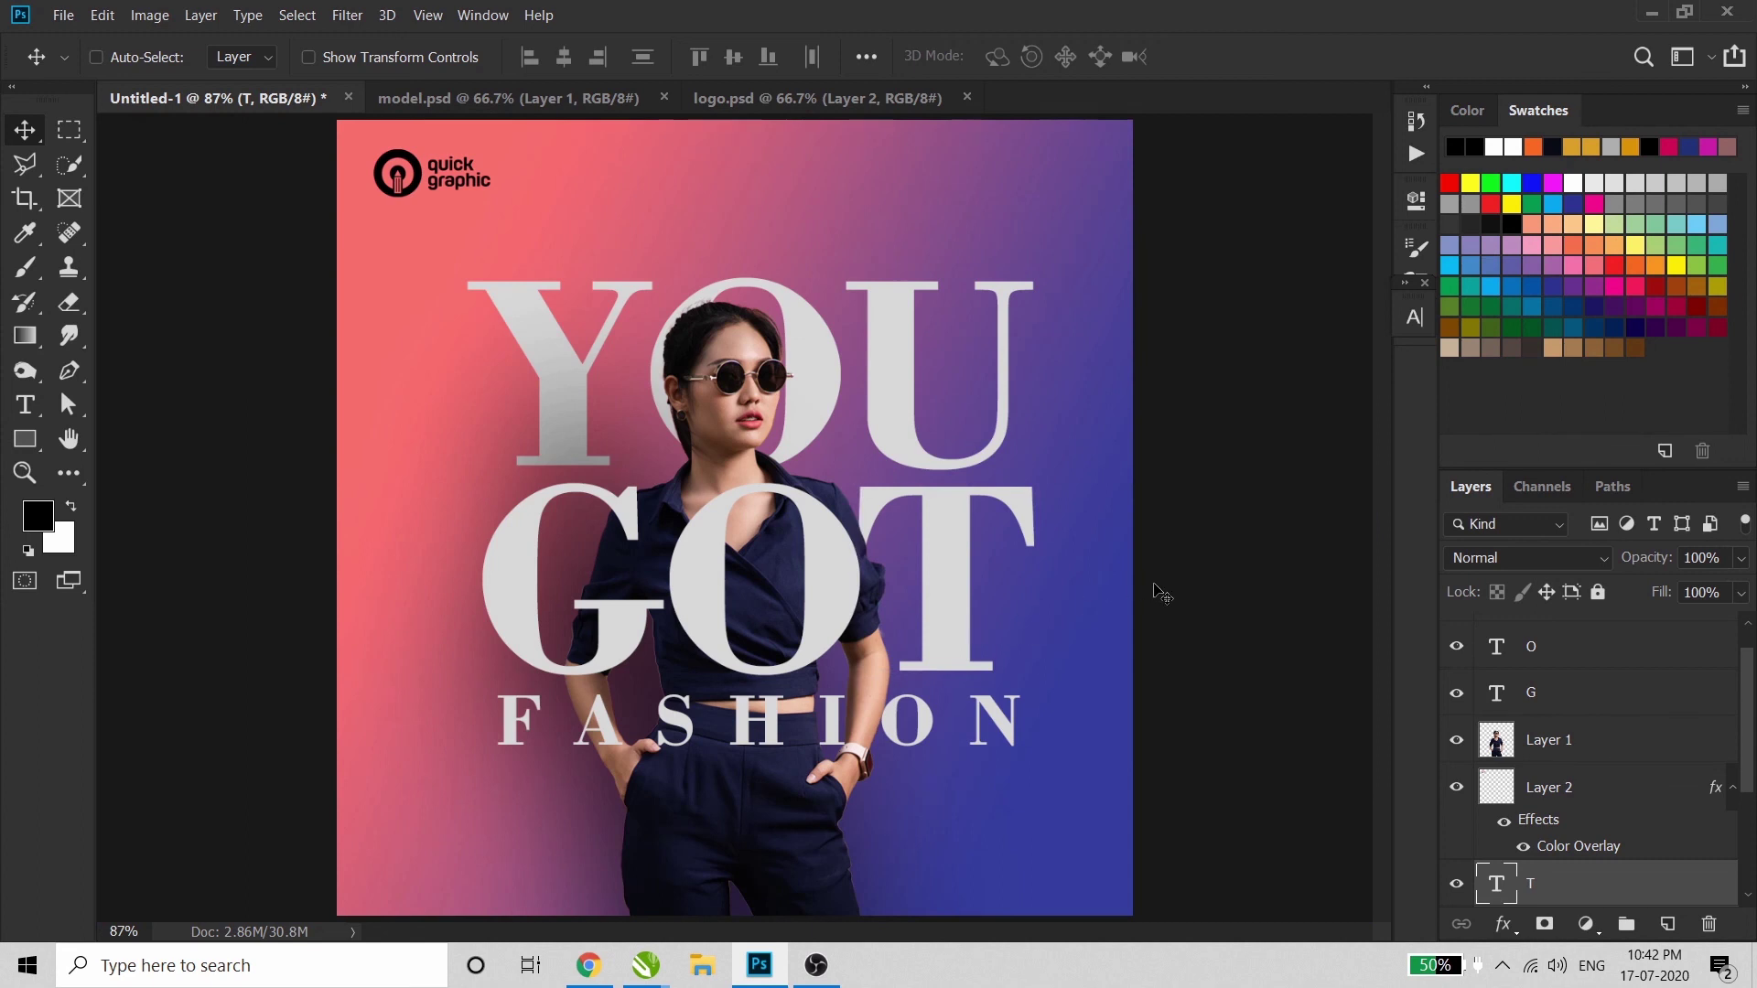
pyautogui.press('Left')
pyautogui.press('Left')
pyautogui.press('Left')
pyautogui.press('Left')
pyautogui.press('Left')
pyautogui.press('Left')
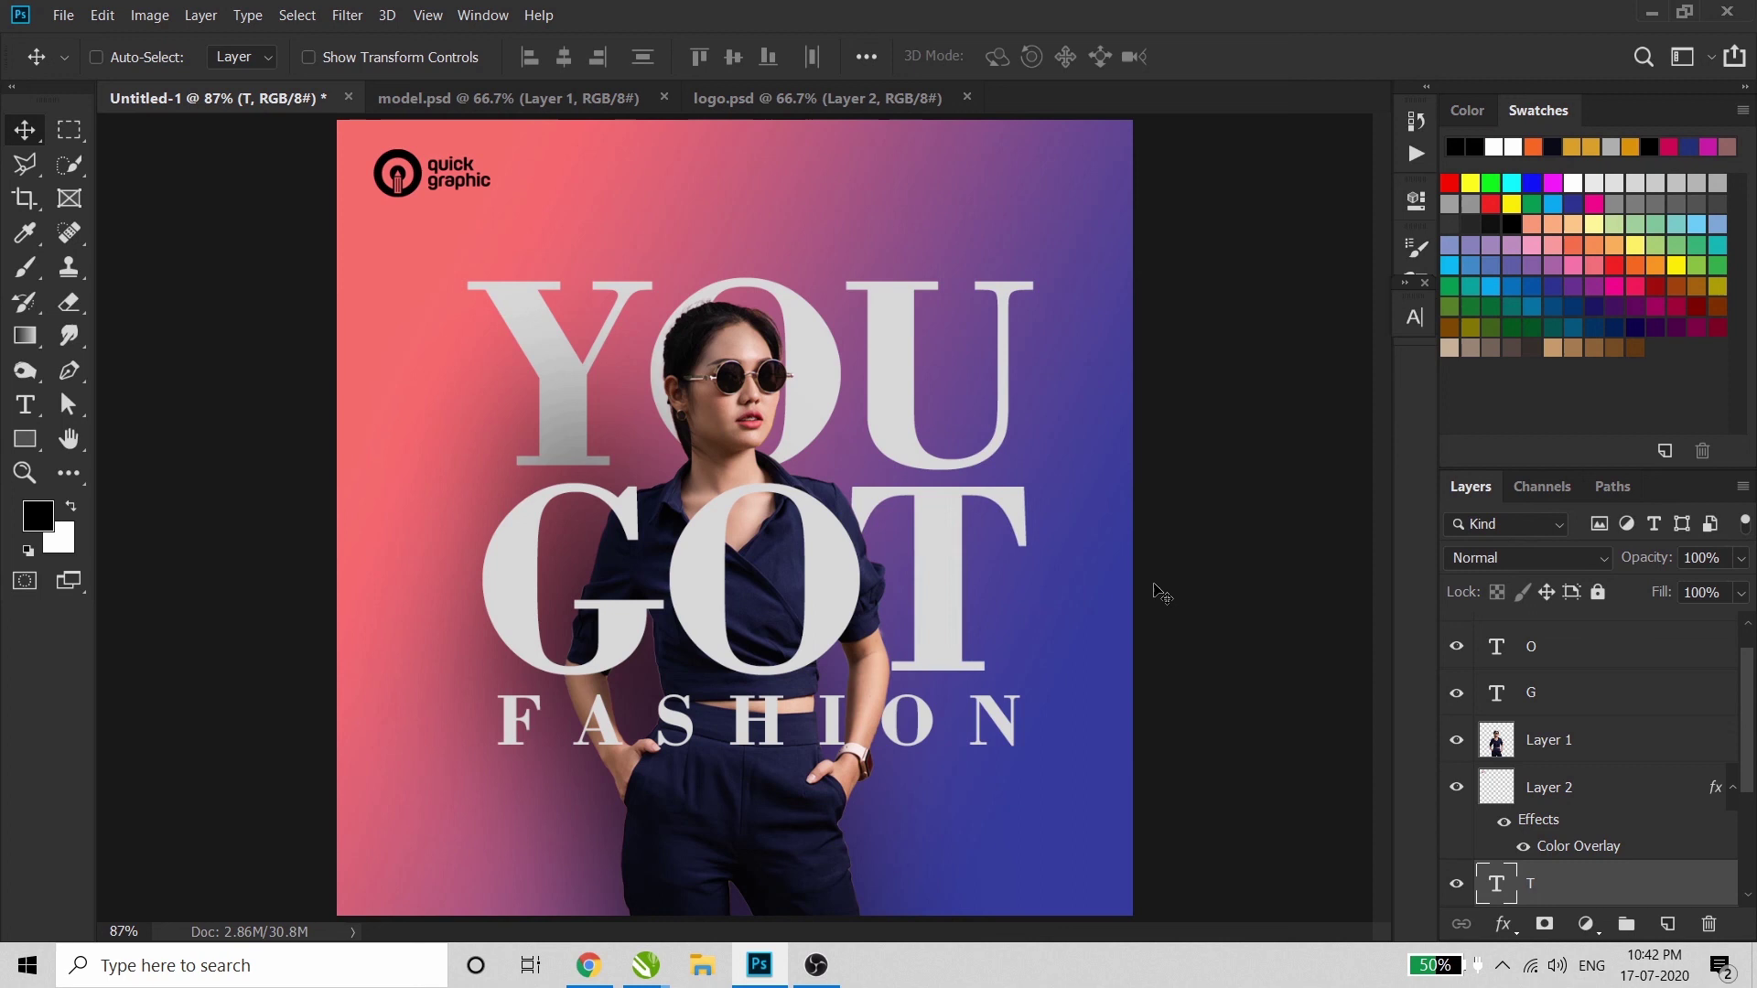
pyautogui.press('Right')
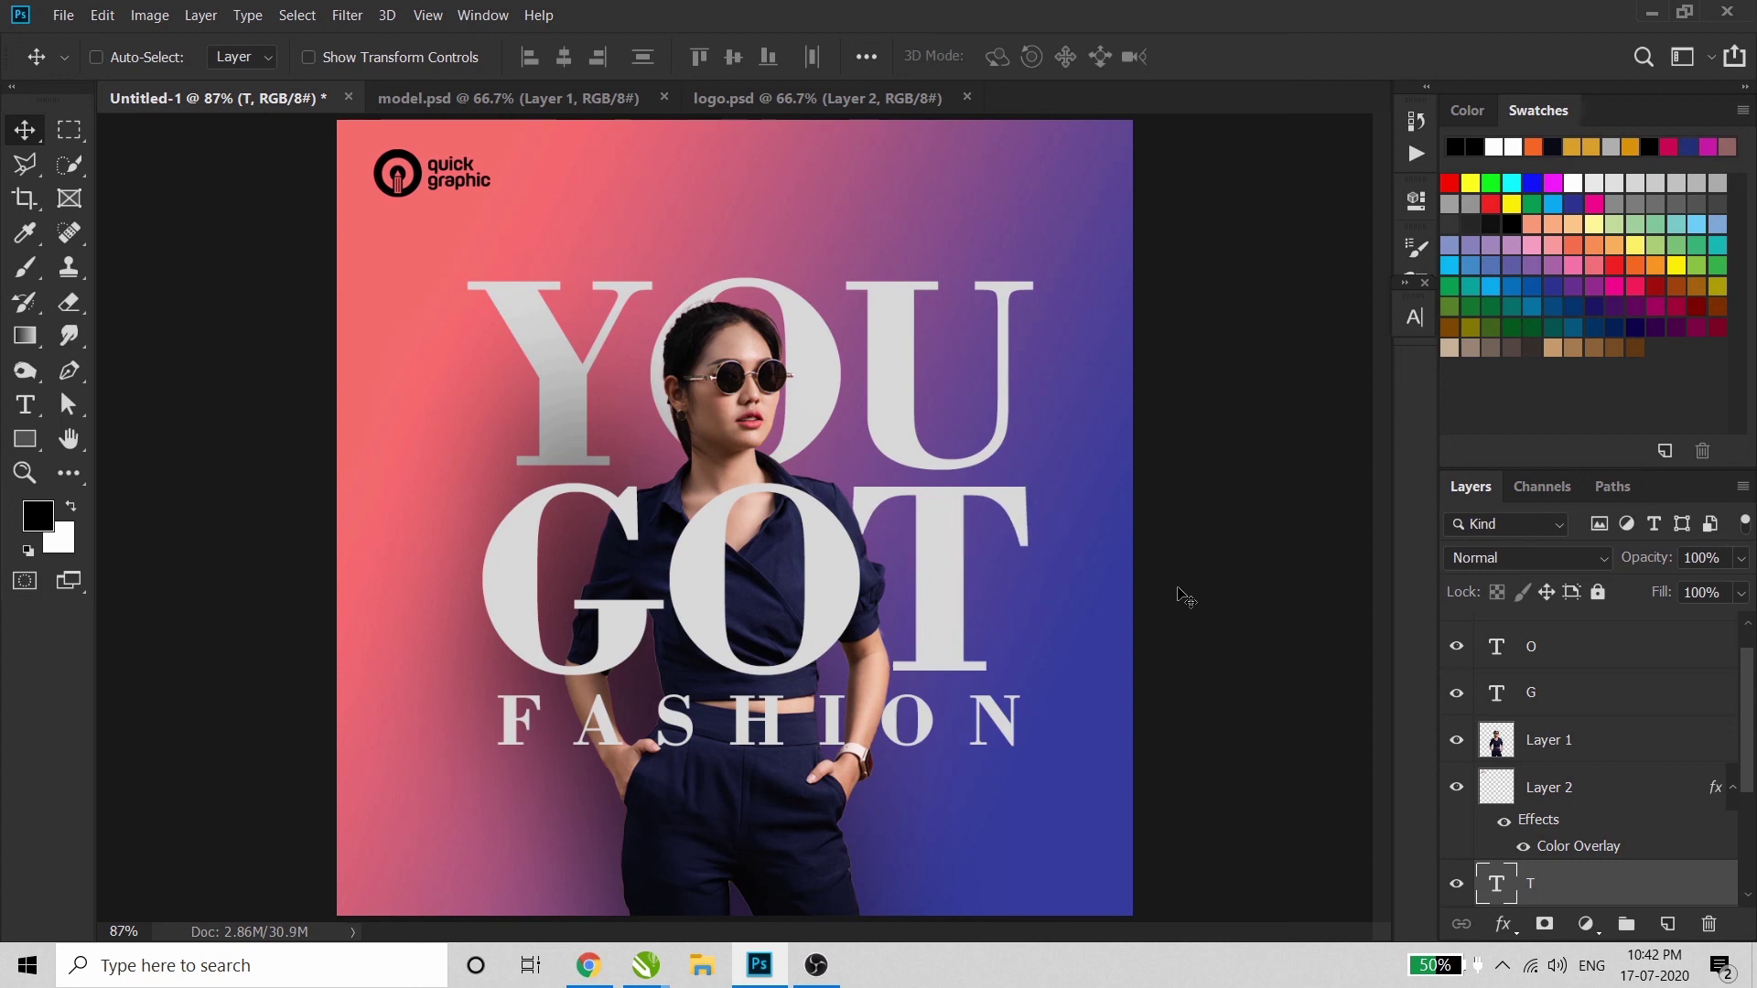